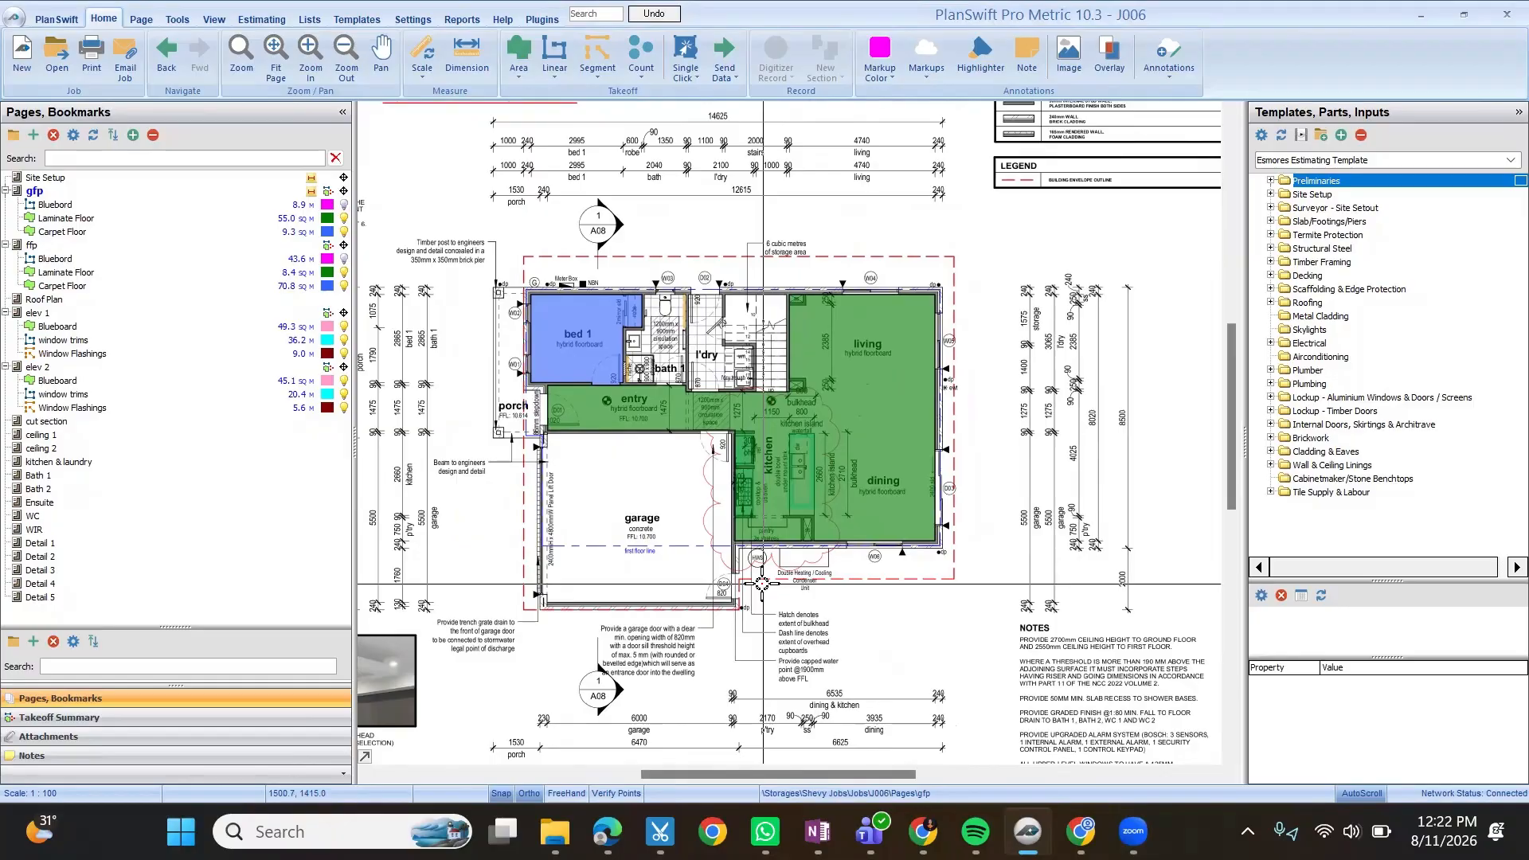
# Expand the Tile Supply & Labour template group and widen the template list to show its tiling items.
pyautogui.moveTo(648, 546)
pyautogui.mouseDown()
pyautogui.moveTo(632, 561)
pyautogui.moveTo(644, 525)
pyautogui.mouseUp()
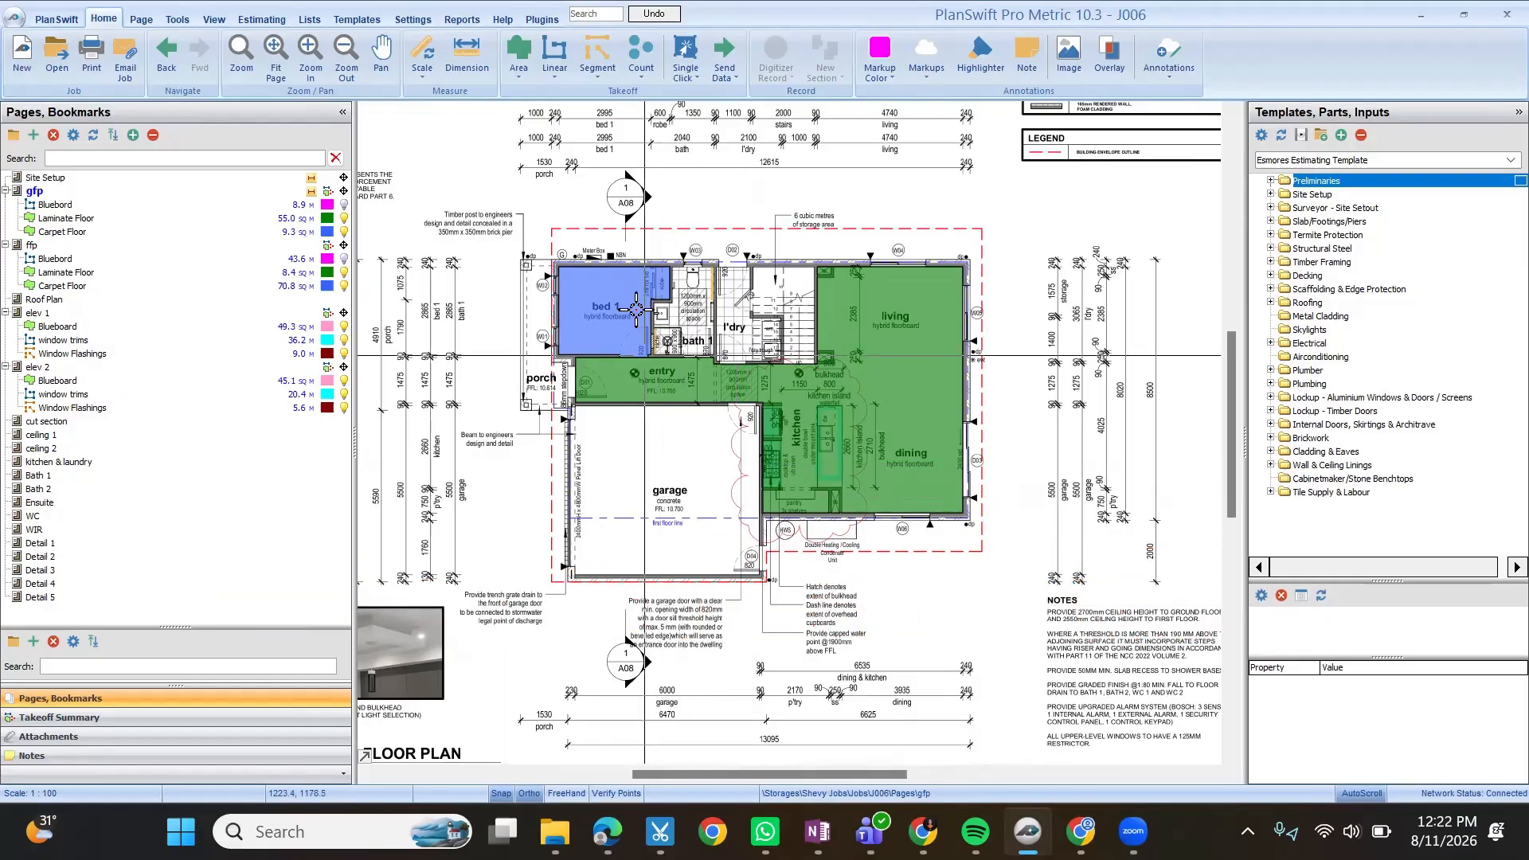
pyautogui.scroll(3, 641, 380)
pyautogui.scroll(-1, 642, 380)
pyautogui.scroll(1, 642, 380)
pyautogui.scroll(-3, 639, 385)
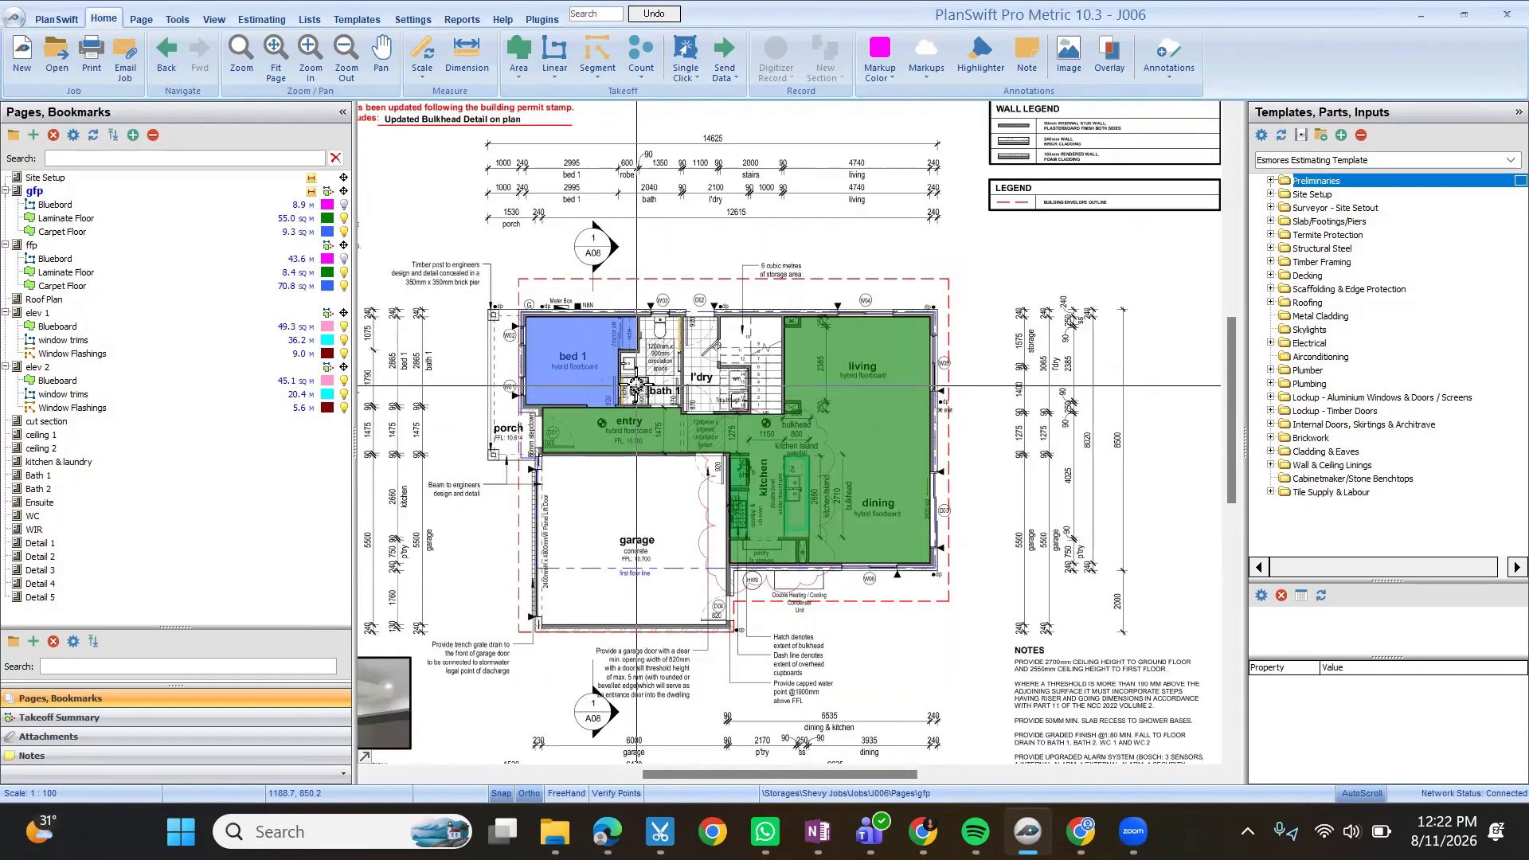
pyautogui.scroll(3, 633, 359)
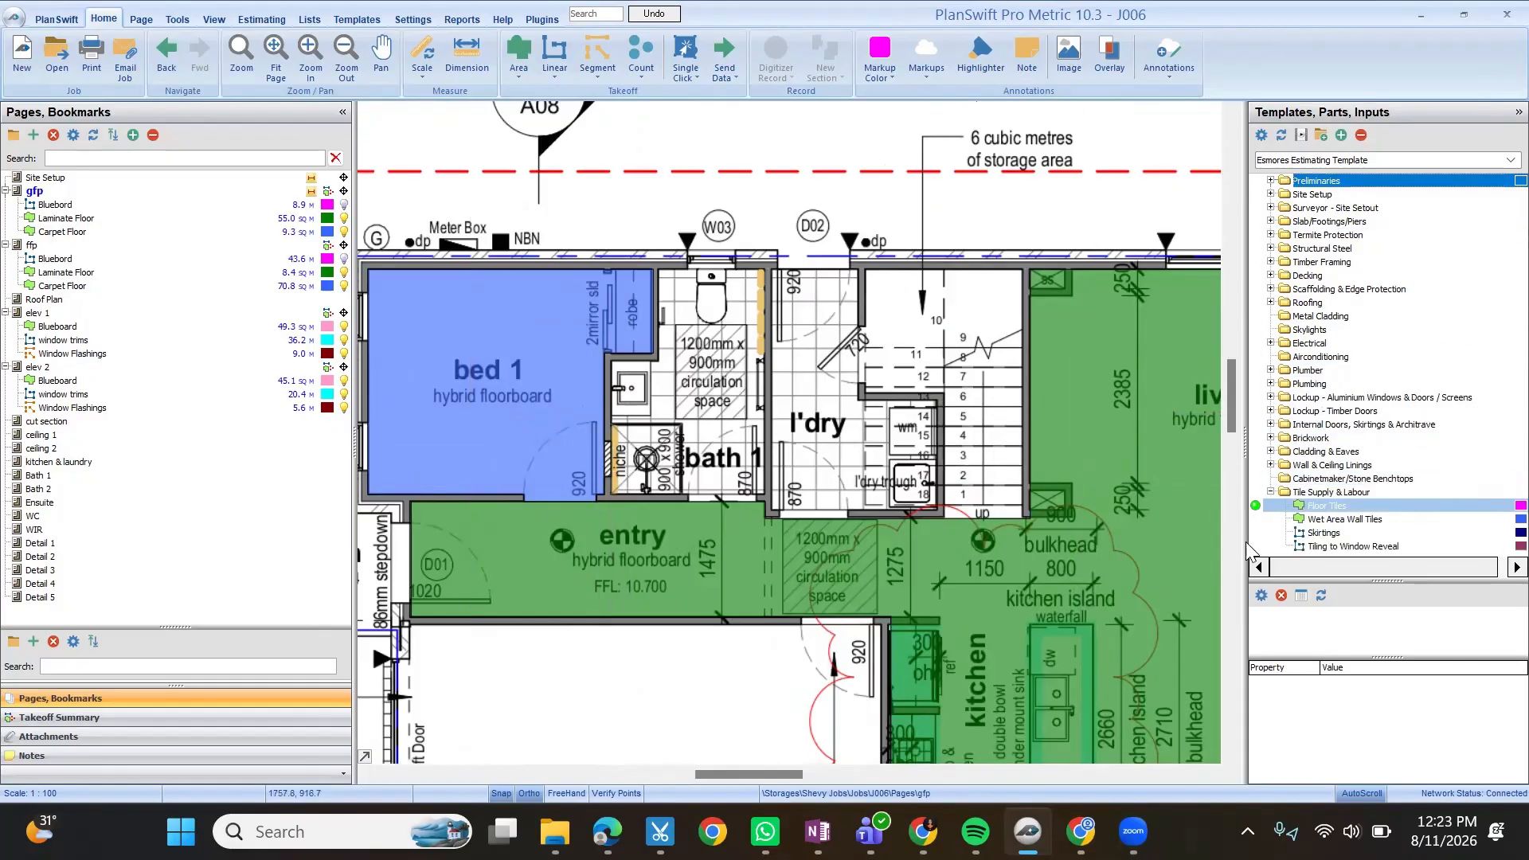
pyautogui.moveTo(1246, 476); pyautogui.dragTo(1222, 475)
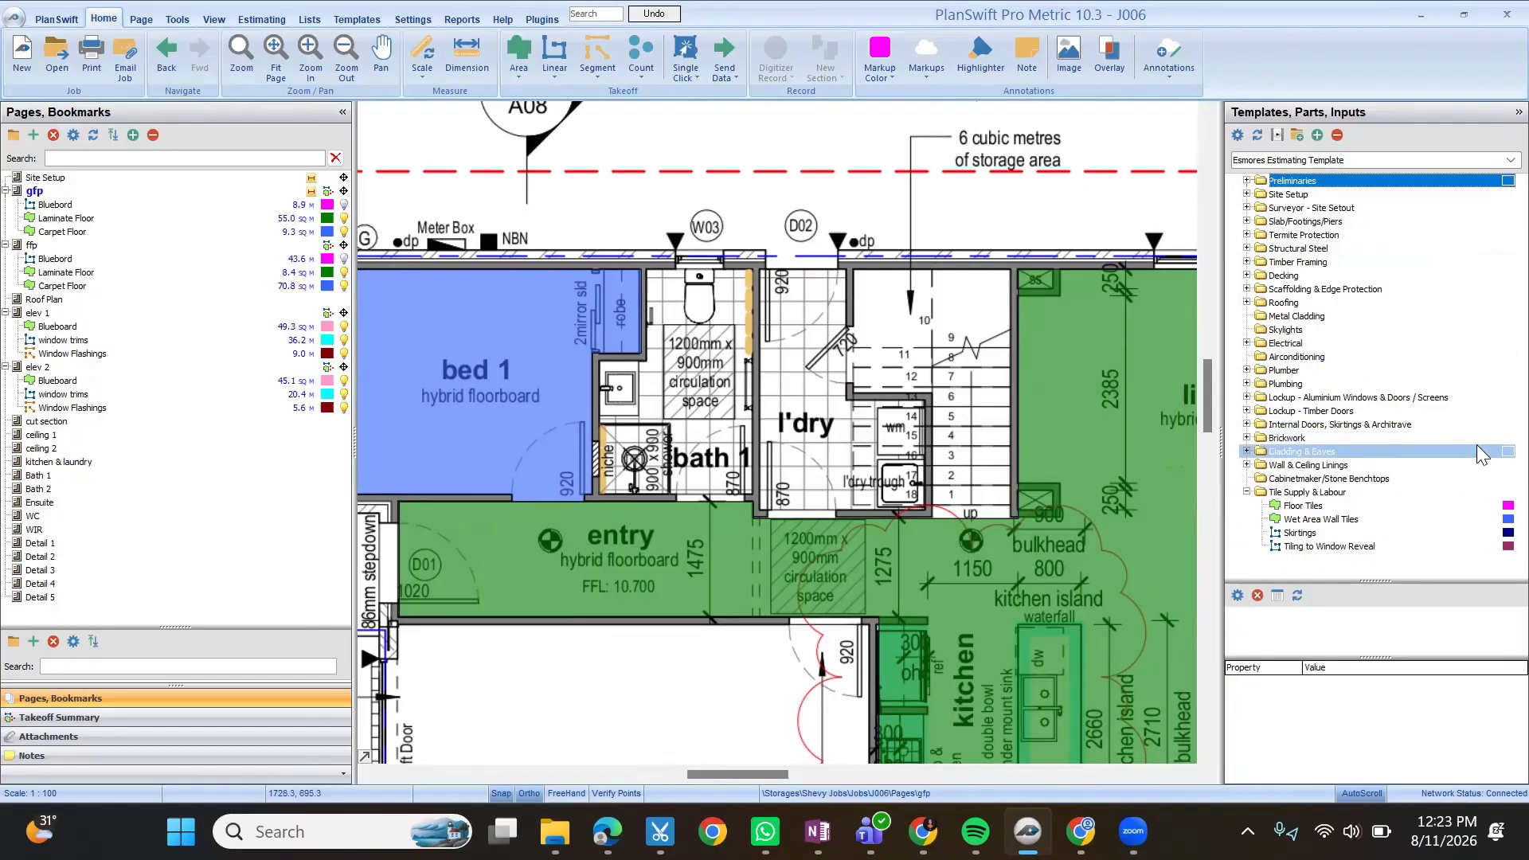
pyautogui.scroll(-2, 955, 491)
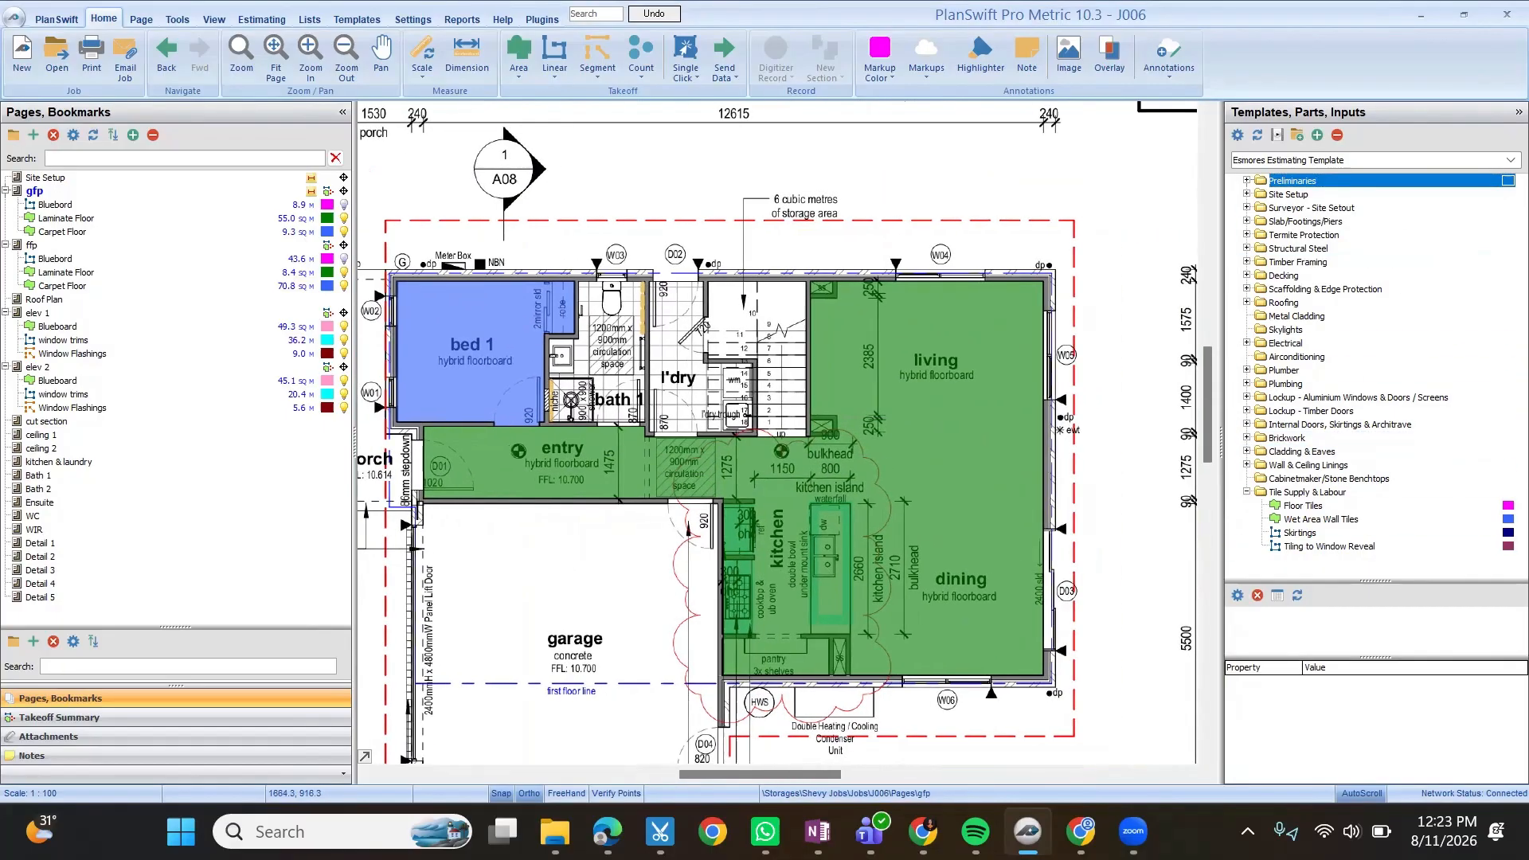
pyautogui.click(1382, 532)
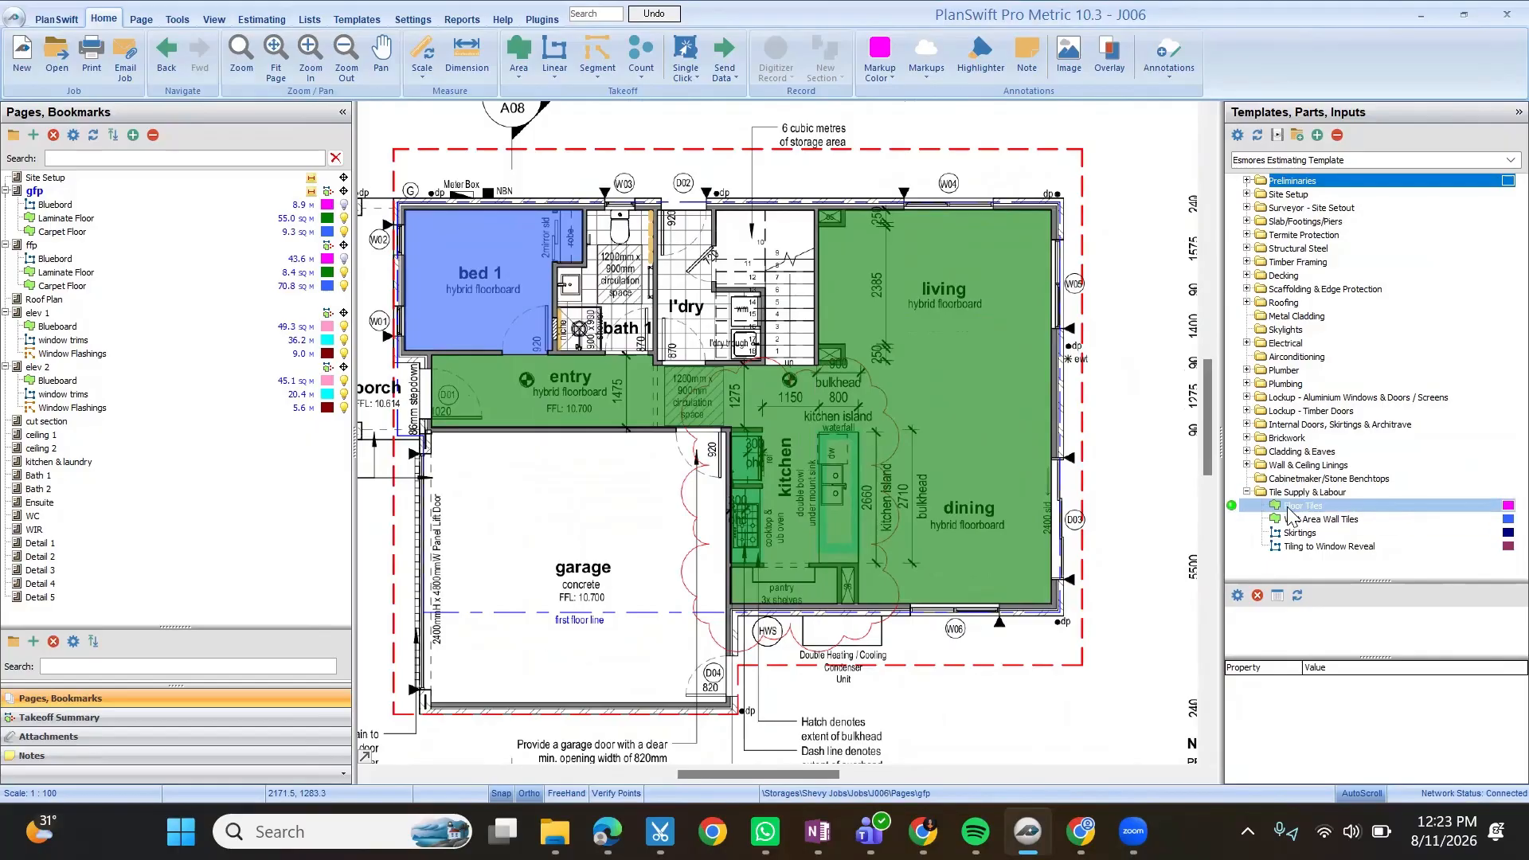
# Examine the tiled wet areas on the ground-floor and first-floor plans, including bath 1, laundry, bath 2, WCs and ensuite.
pyautogui.scroll(2, 633, 327)
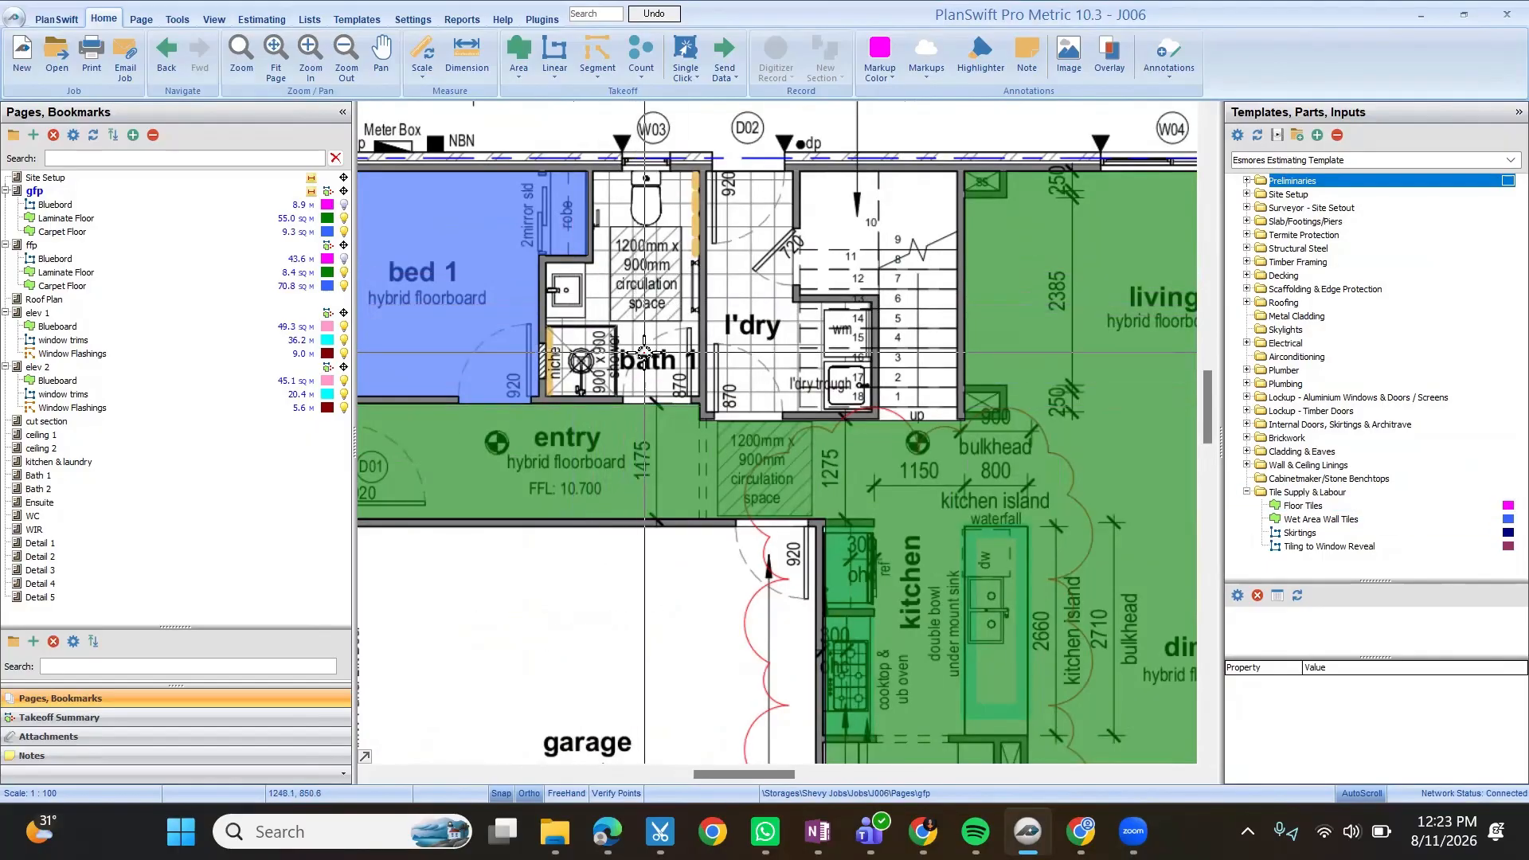
pyautogui.scroll(1, 631, 327)
pyautogui.scroll(1, 632, 326)
pyautogui.scroll(-2, 757, 260)
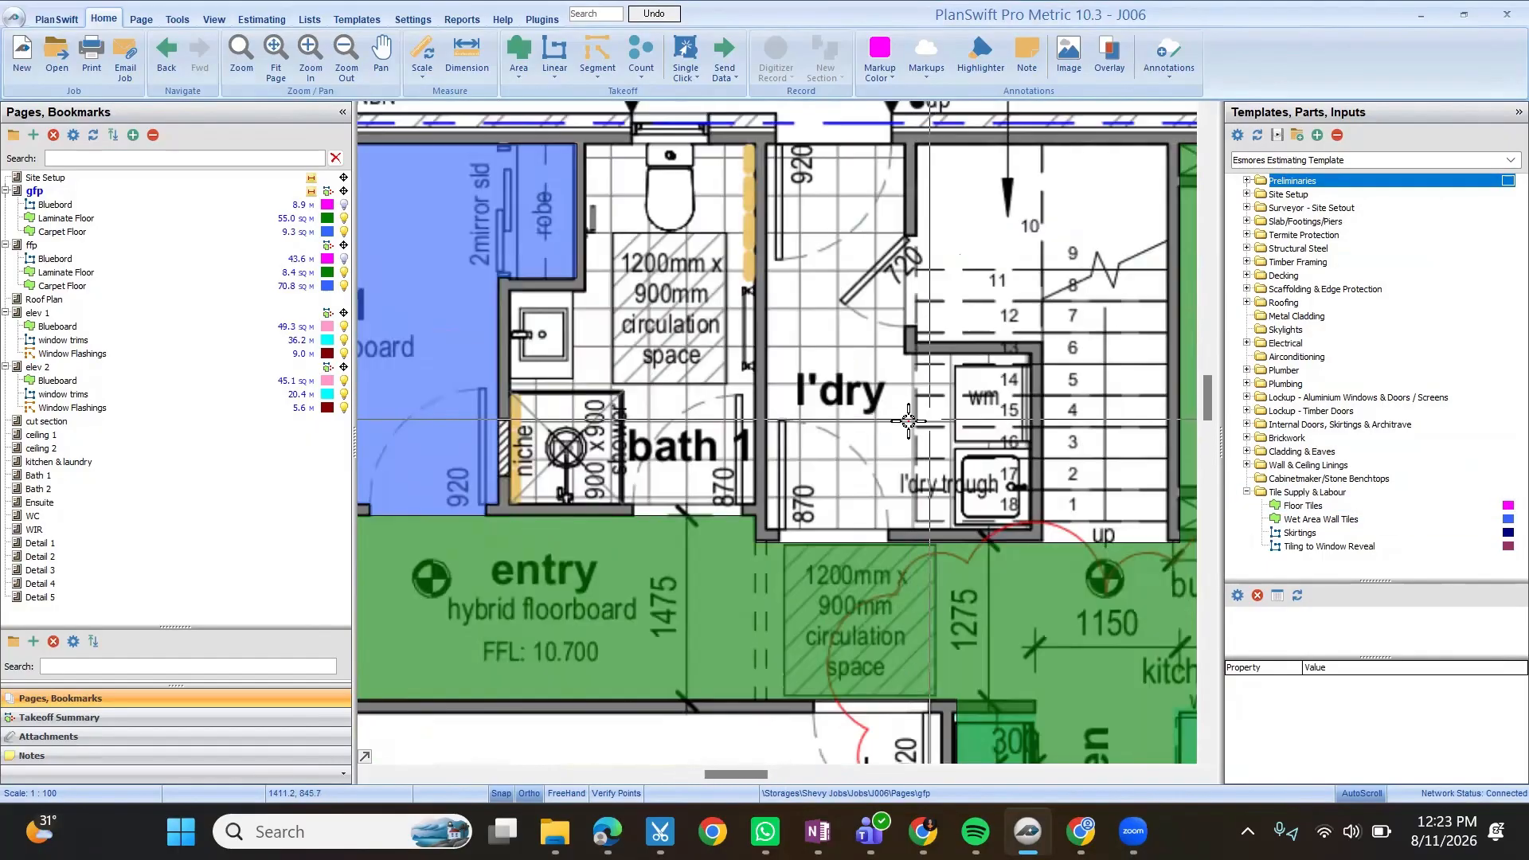
pyautogui.scroll(-3, 821, 382)
pyautogui.press('pagedown')
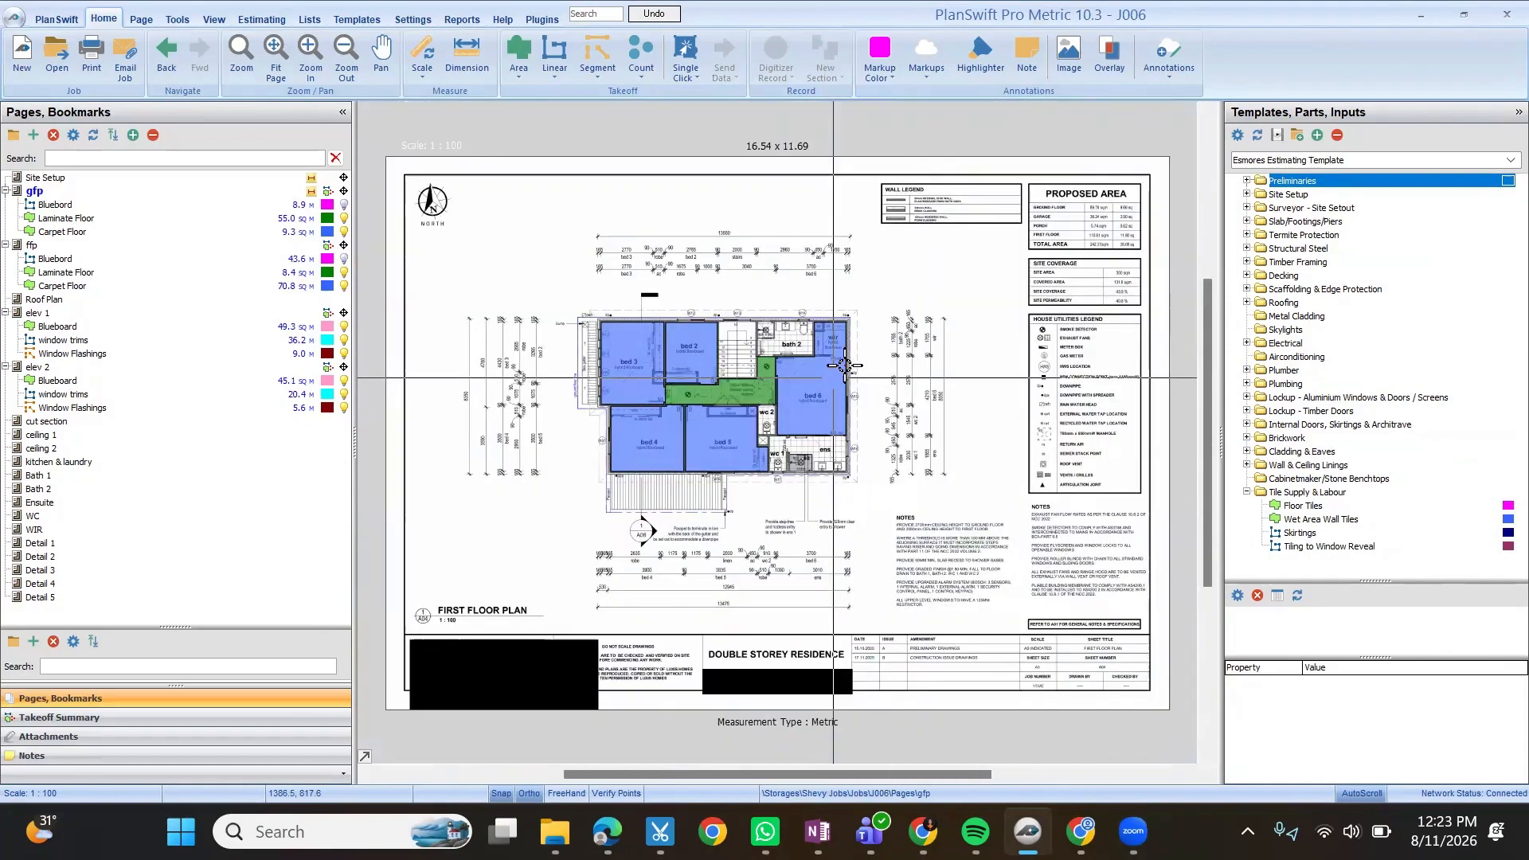
pyautogui.scroll(3, 785, 340)
pyautogui.scroll(-1, 790, 332)
pyautogui.scroll(-1, 761, 534)
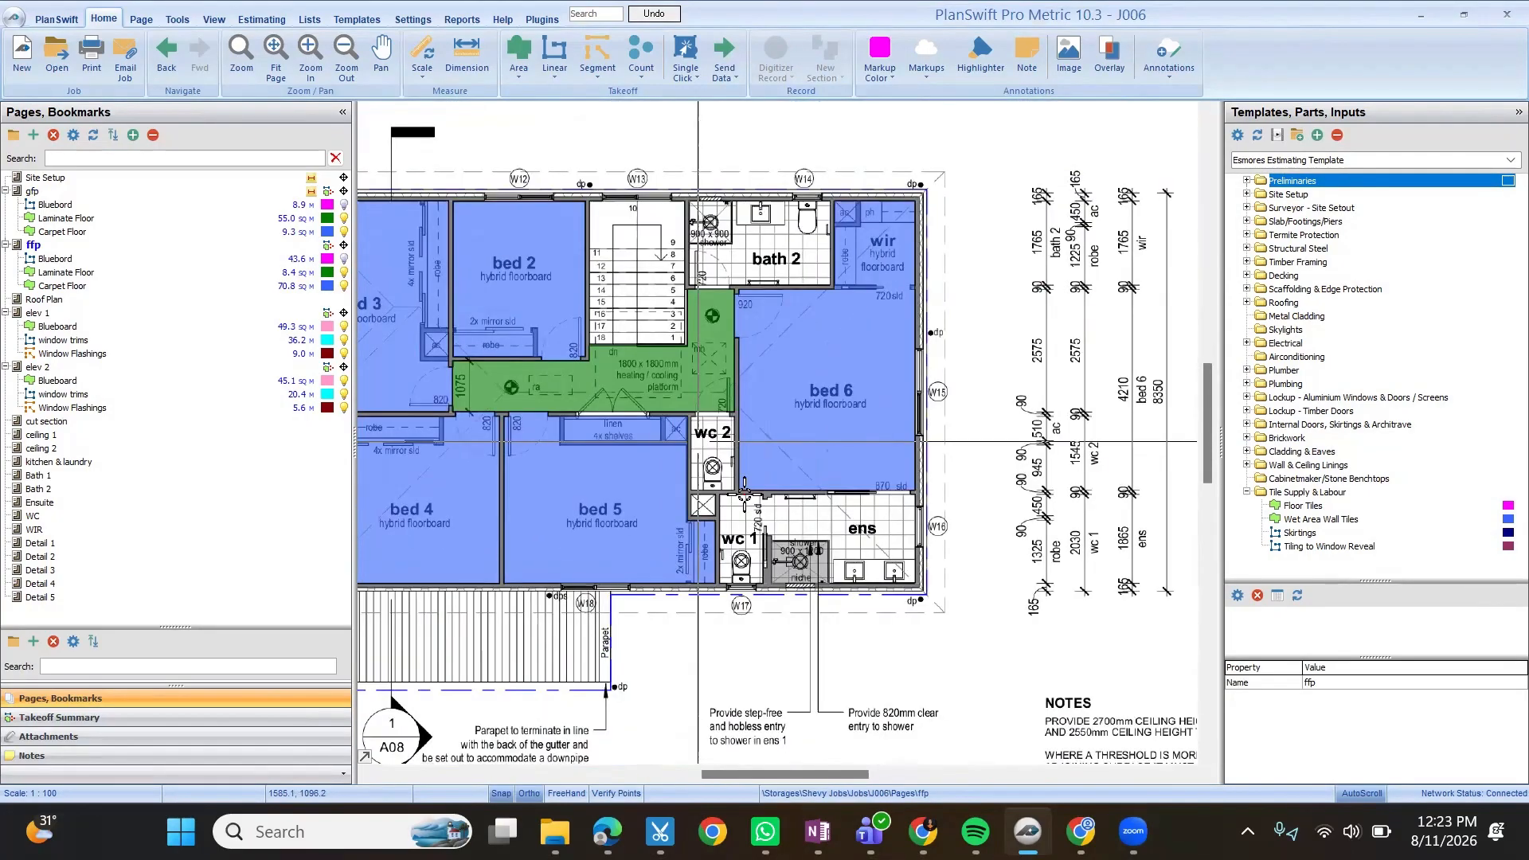
pyautogui.scroll(1, 700, 549)
pyautogui.scroll(-2, 634, 555)
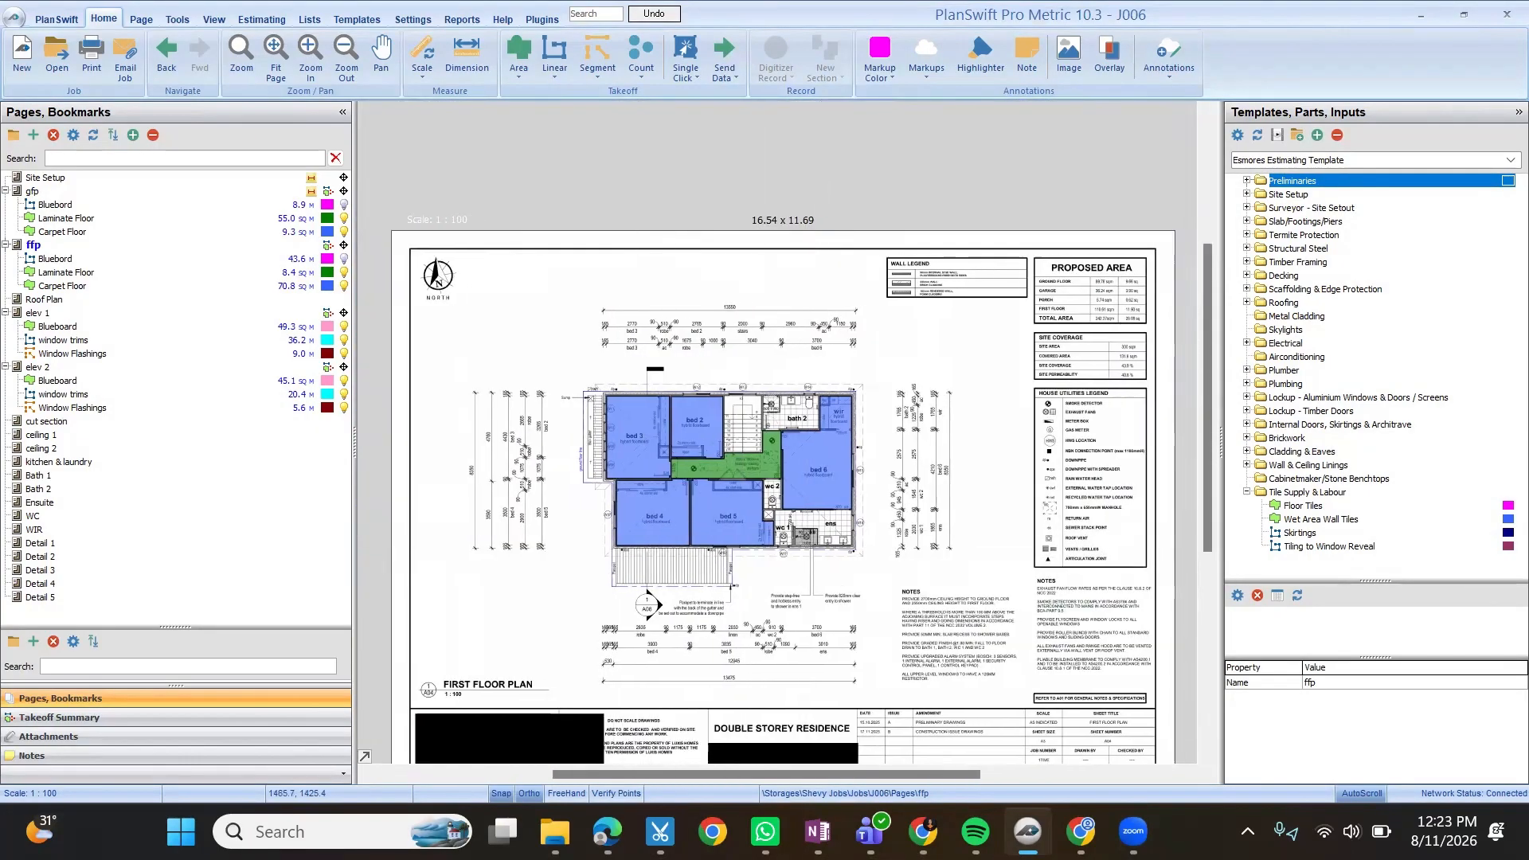
pyautogui.click(56, 205)
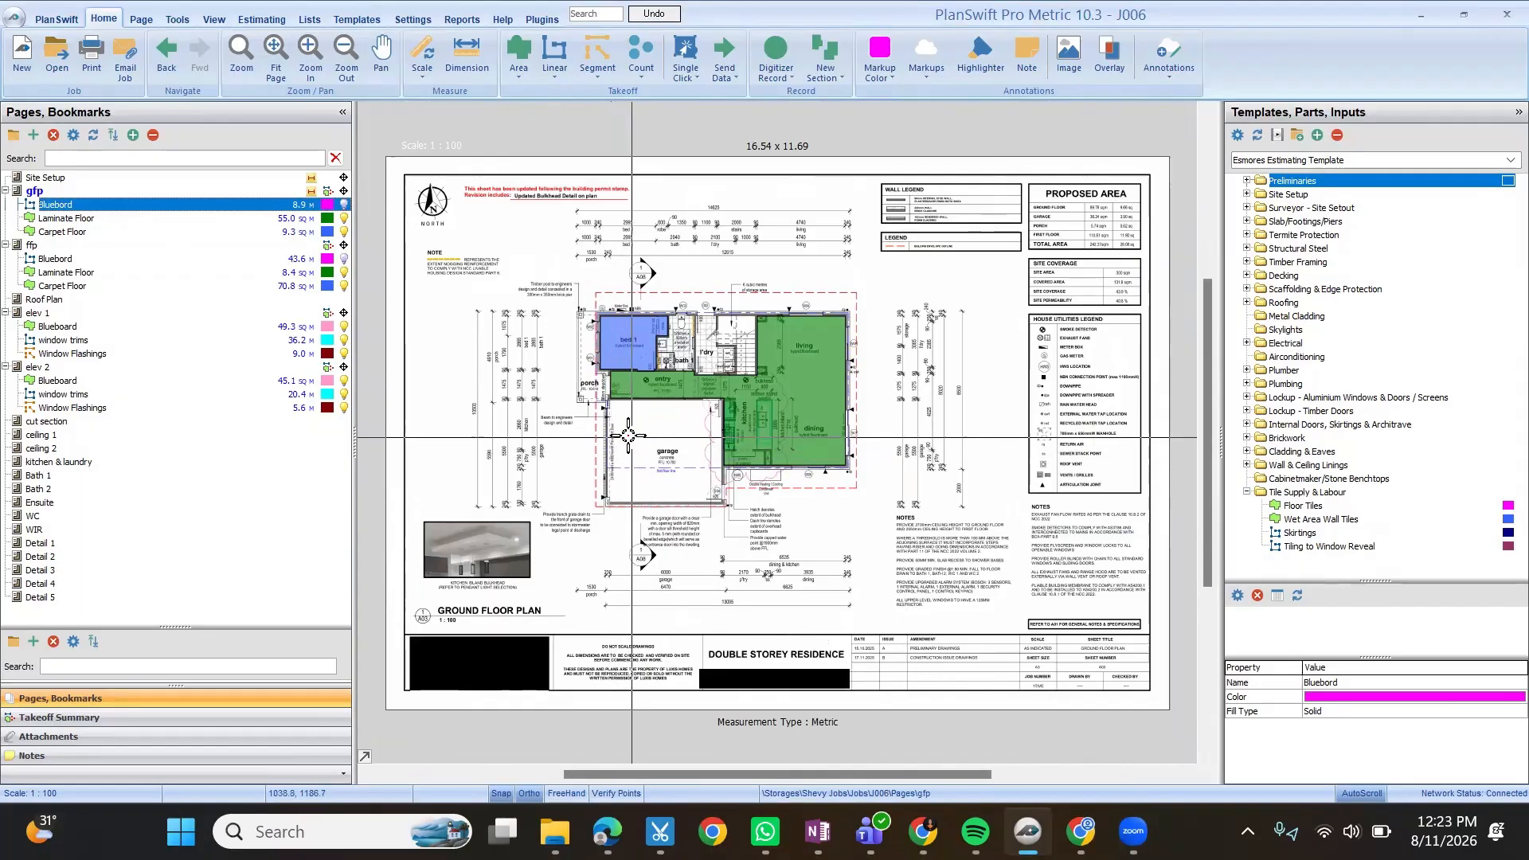
pyautogui.scroll(3, 757, 319)
pyautogui.scroll(-3, 658, 326)
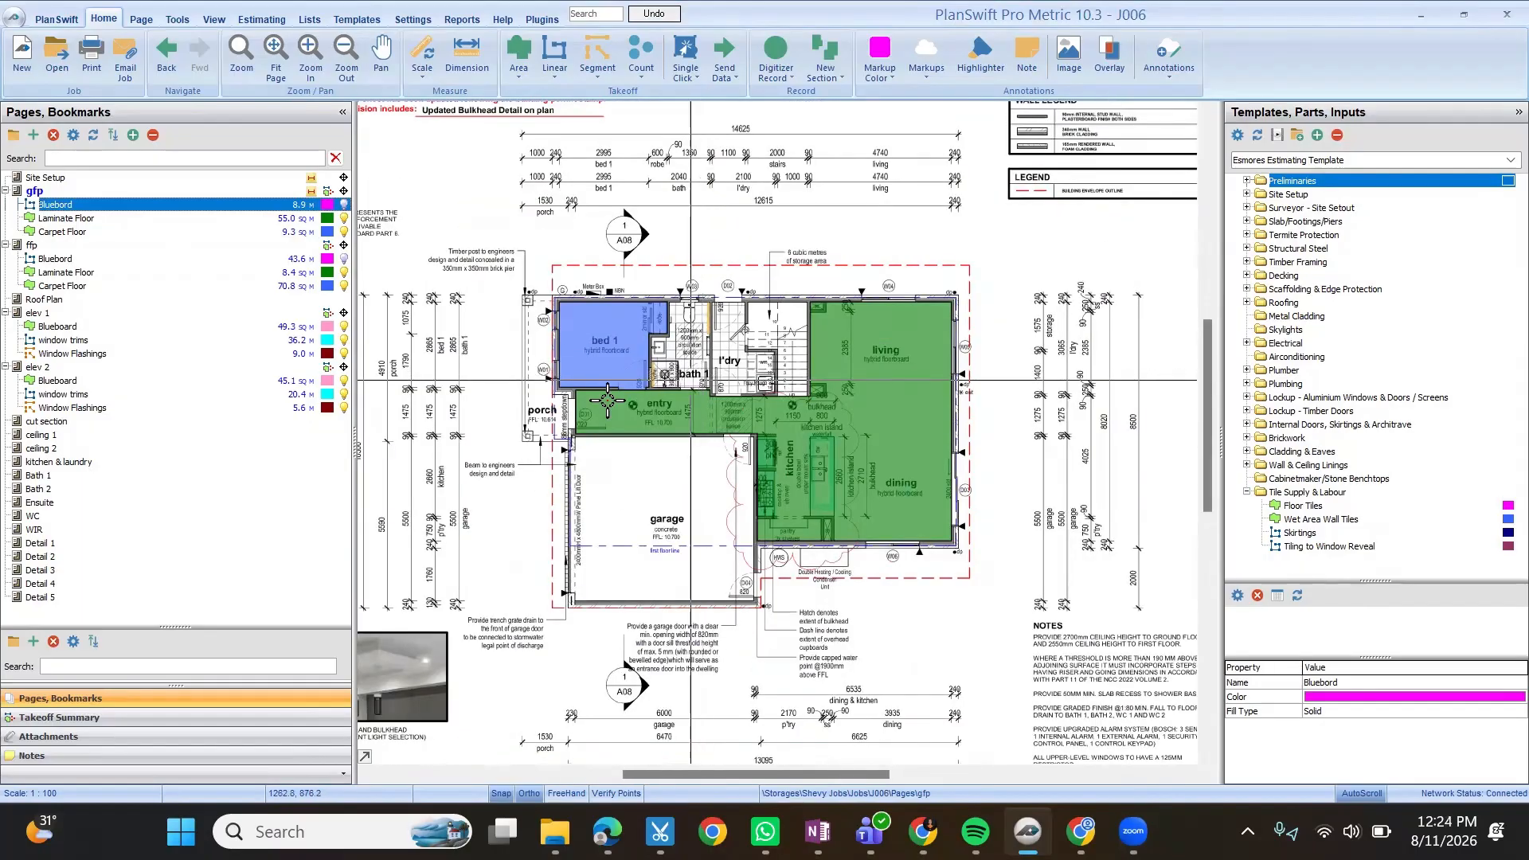
# Review the plan and wall elevations on the Bath 1, Bath 2 and Ensuite sheets.
pyautogui.click(81, 474)
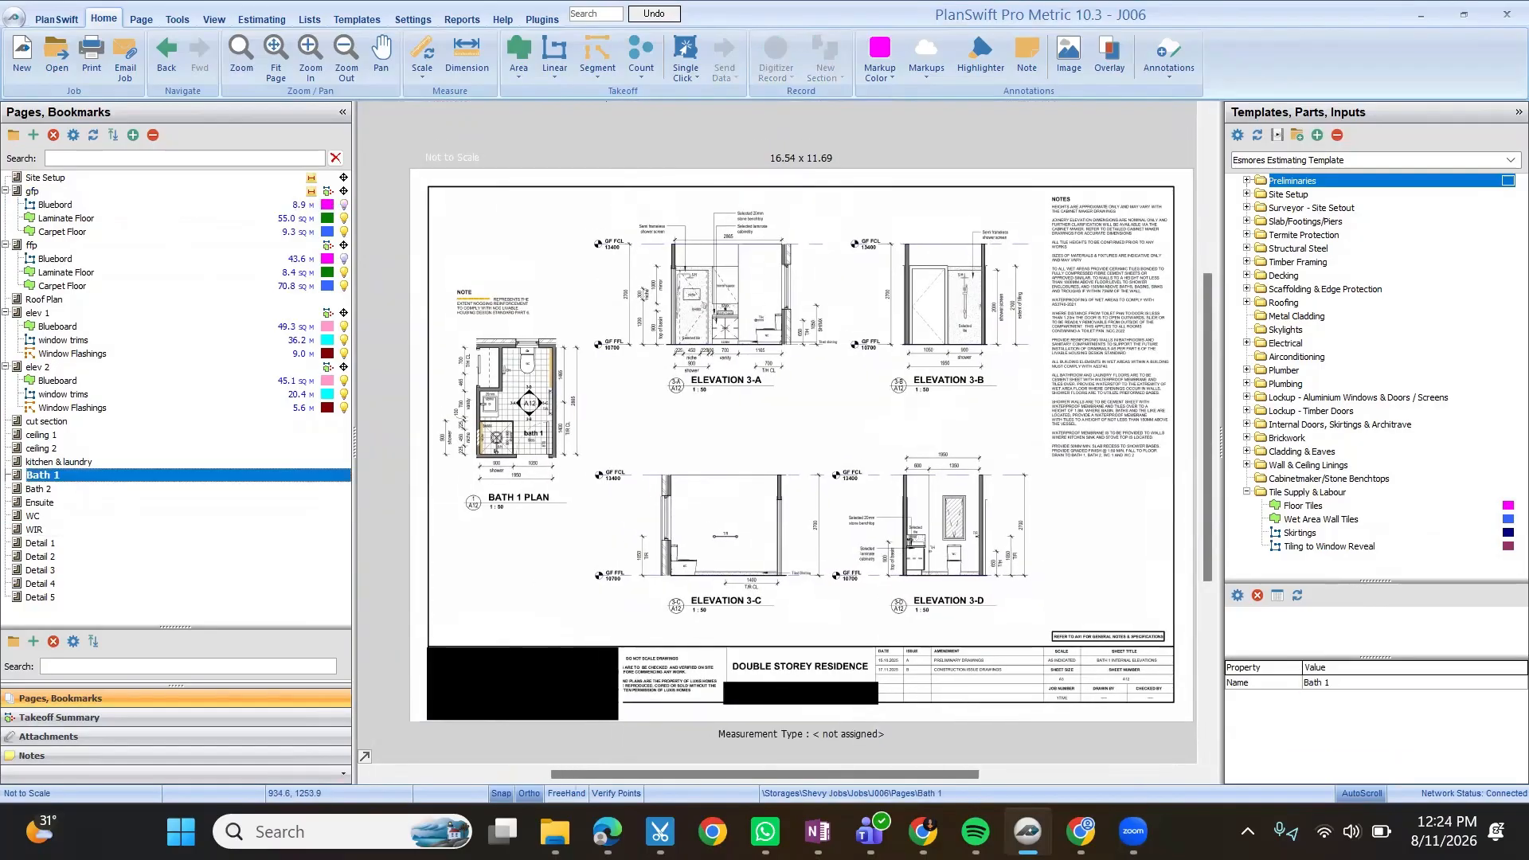
pyautogui.scroll(4, 1067, 489)
pyautogui.moveTo(378, 467); pyautogui.dragTo(759, 603)
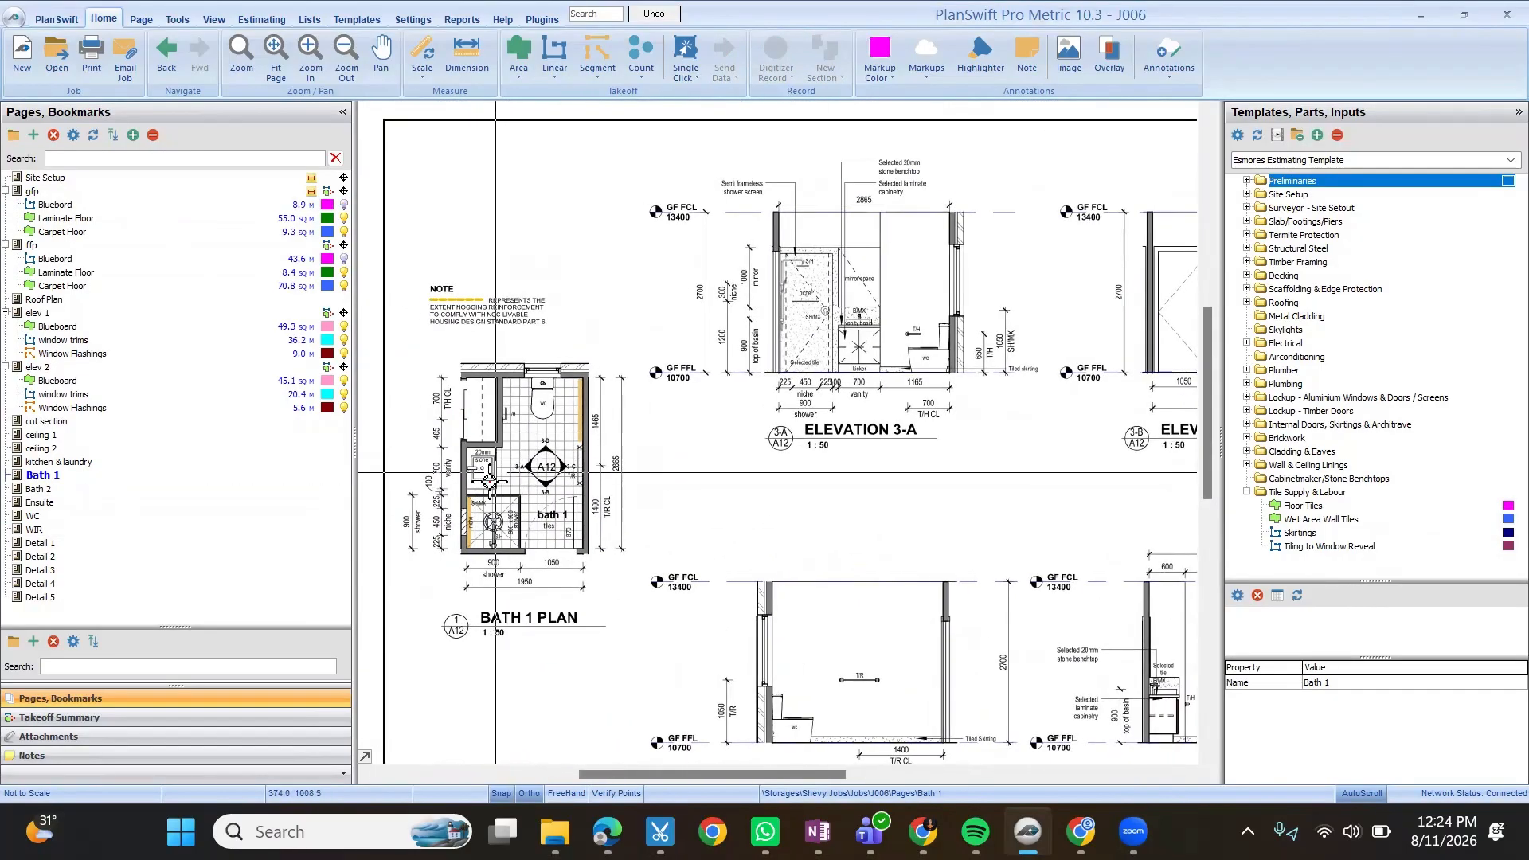
pyautogui.scroll(-5, 535, 508)
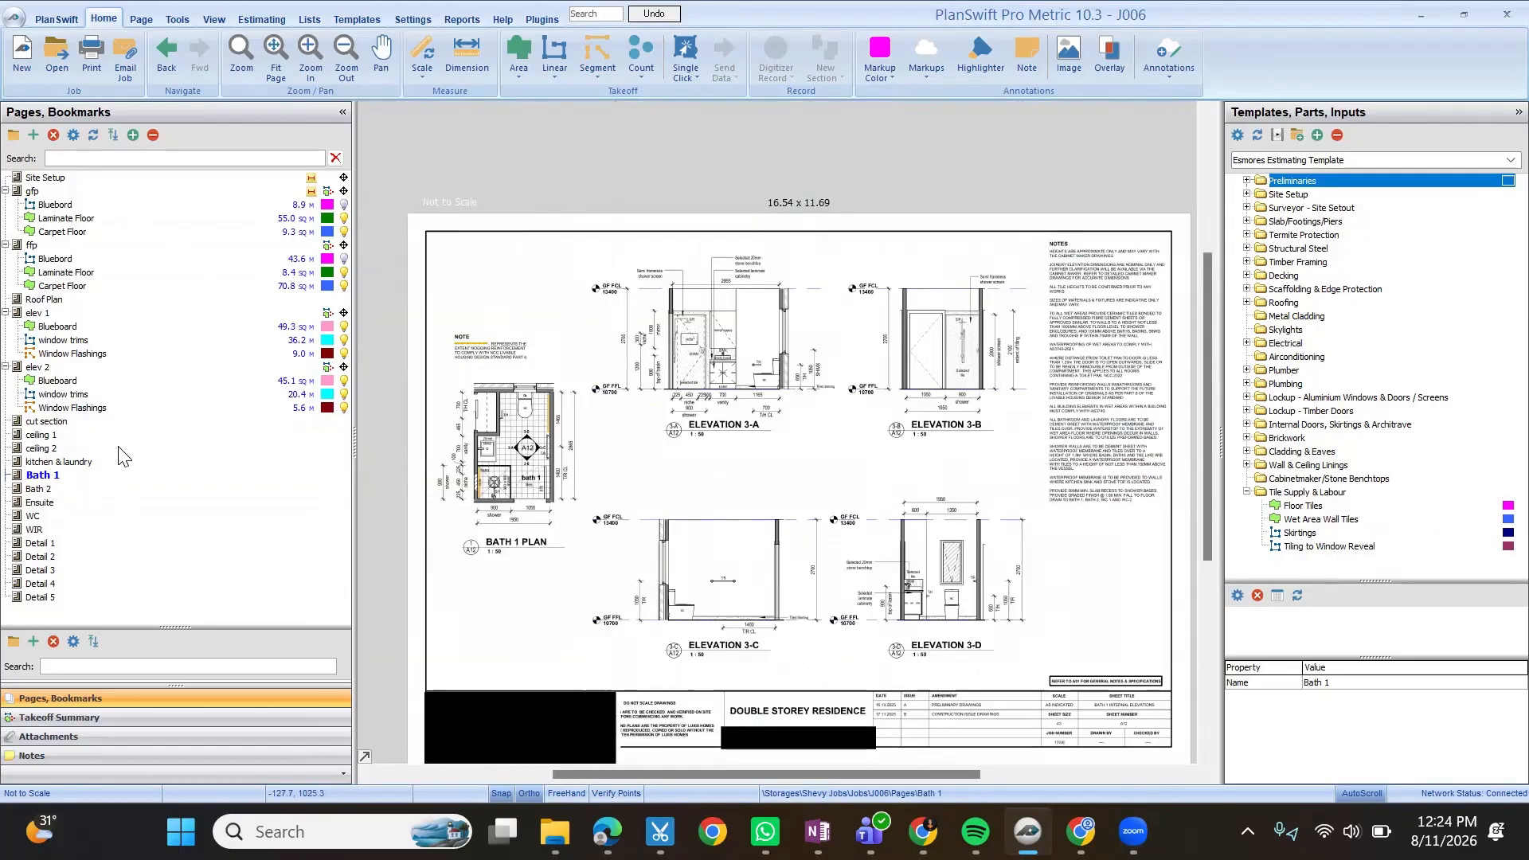
pyautogui.click(86, 488)
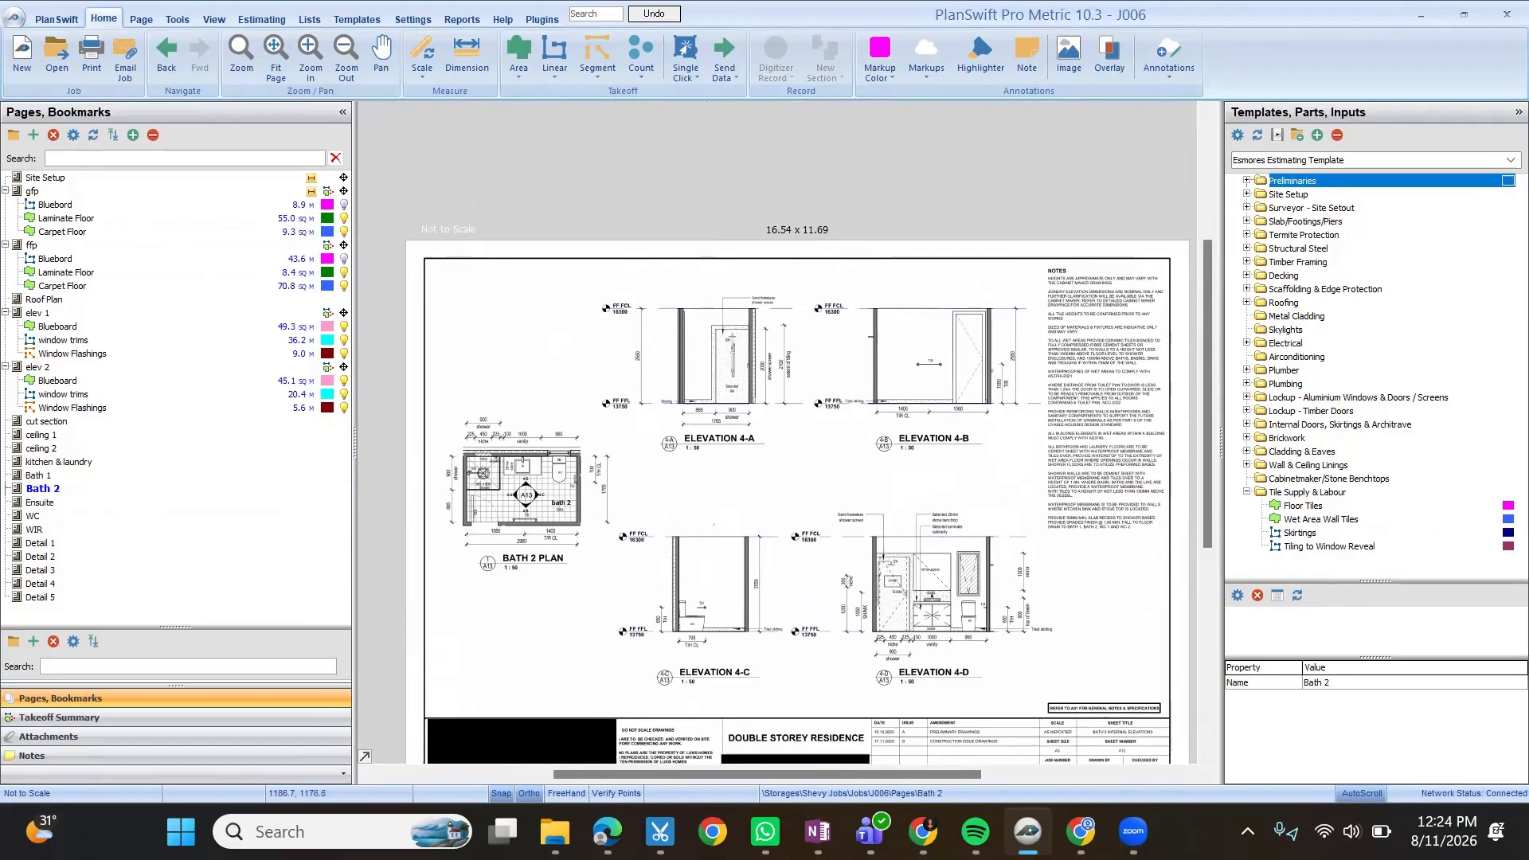
pyautogui.click(91, 503)
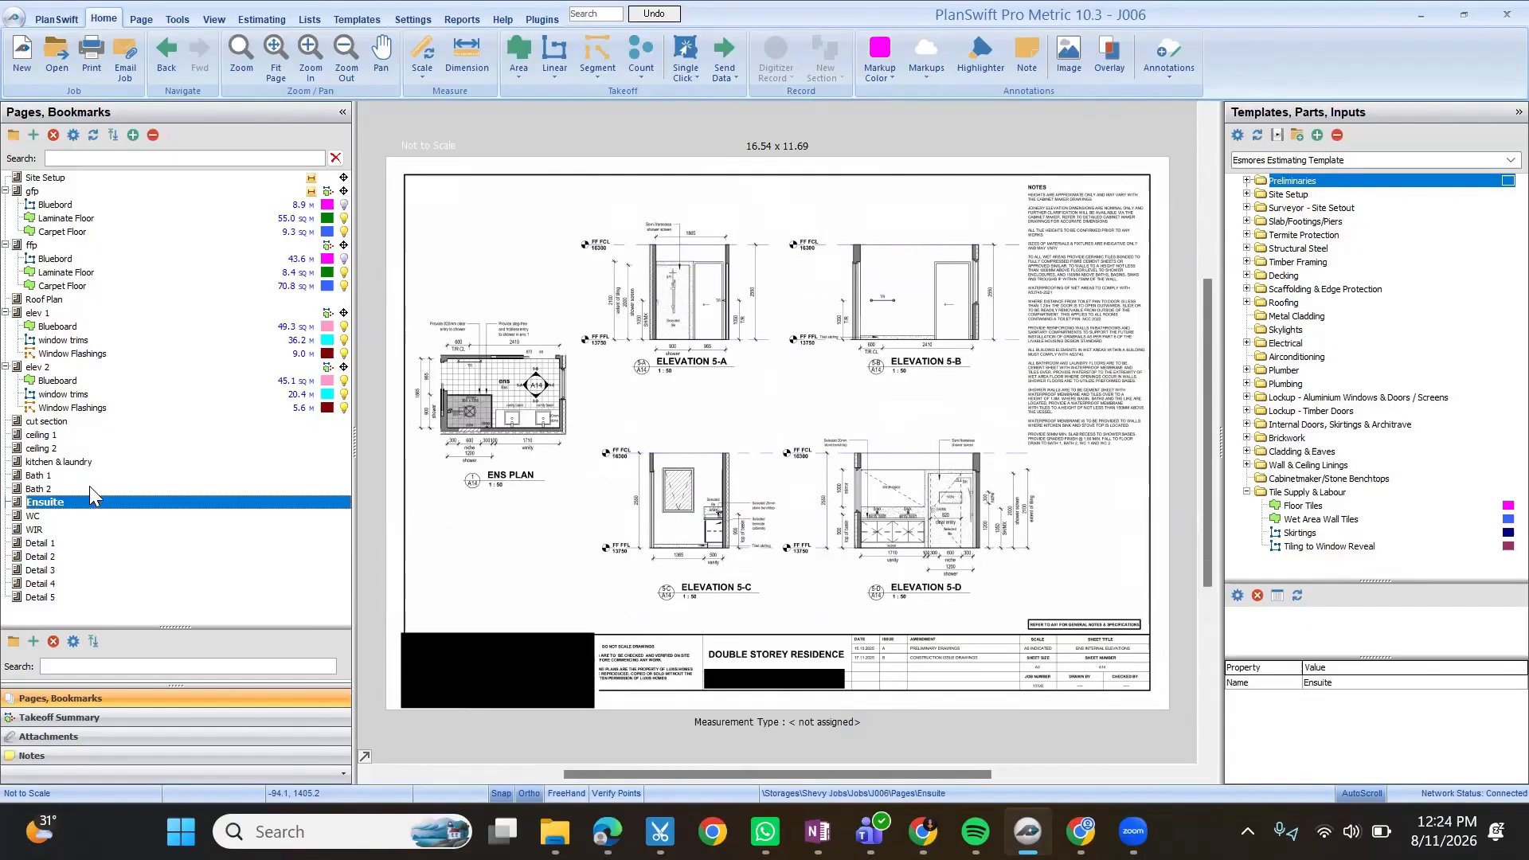
# Add the Floor Tiles area takeoff from Tile Supply & Labour to the gfp page with its preset properties.
pyautogui.click(63, 207)
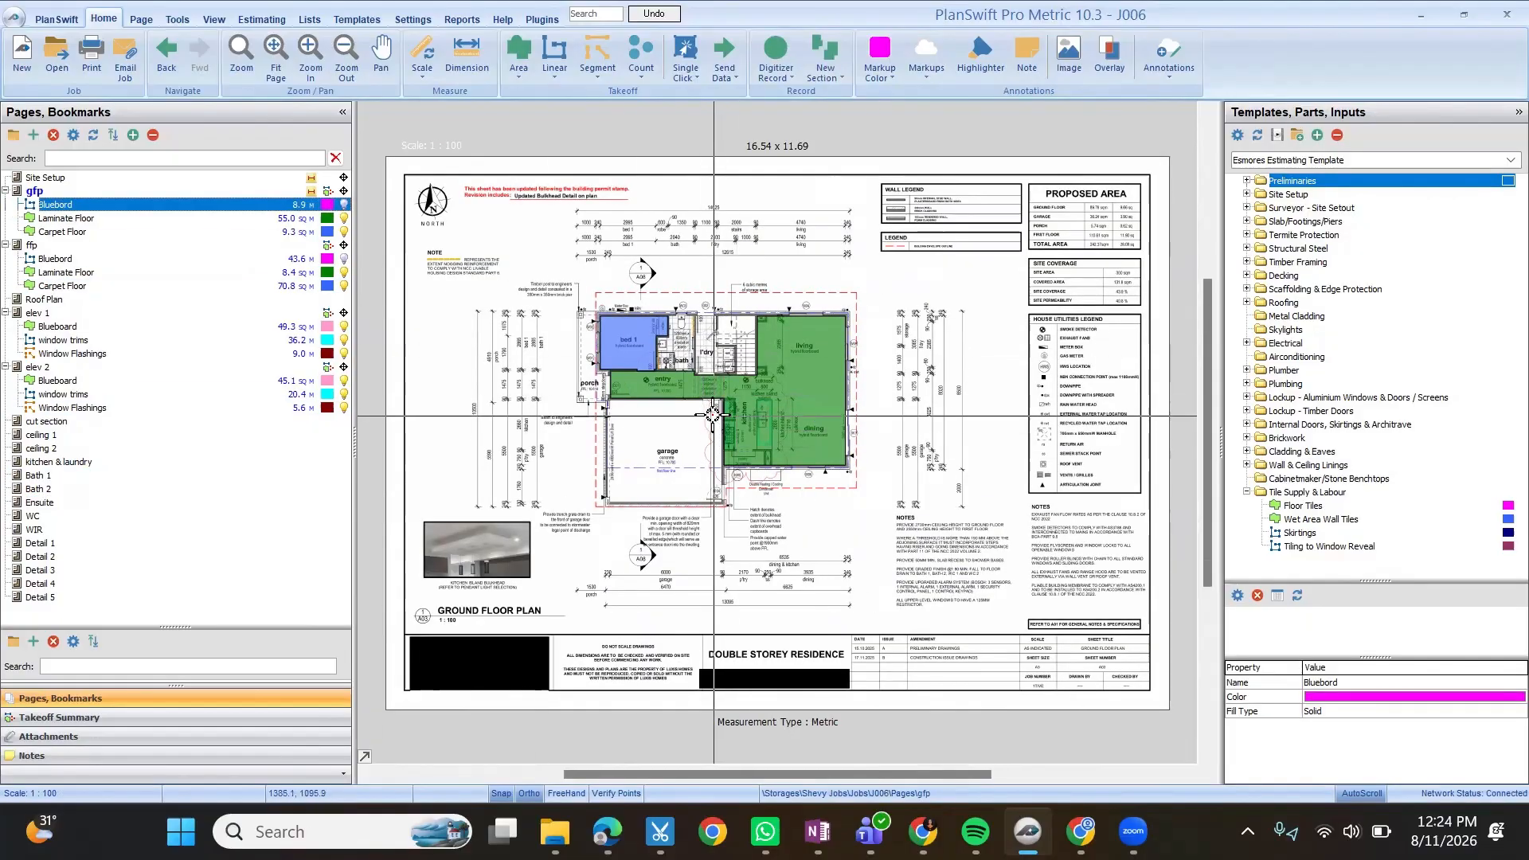
pyautogui.scroll(3, 845, 458)
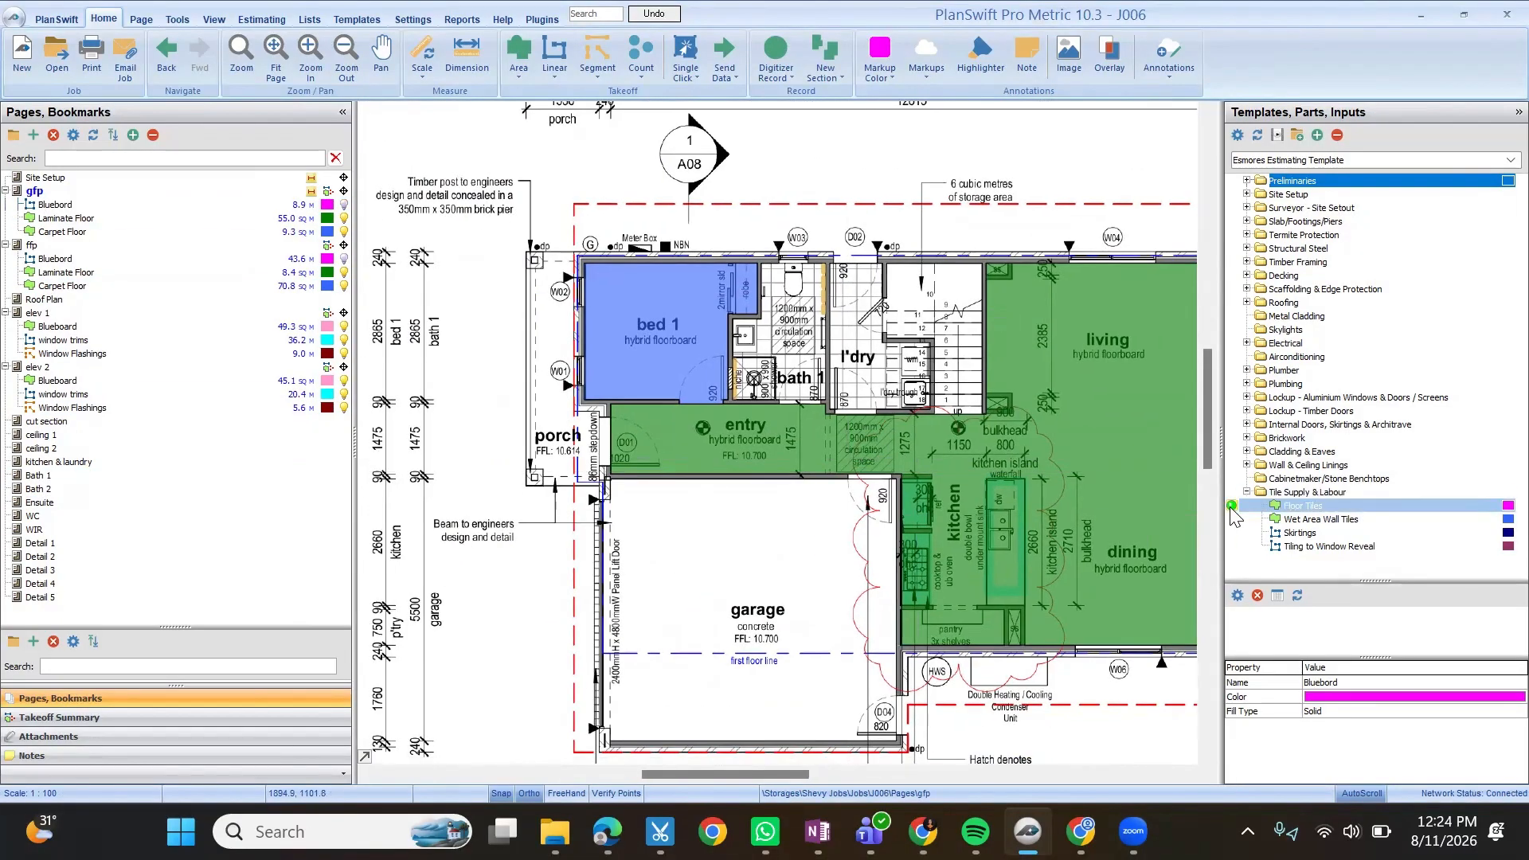
pyautogui.moveTo(1302, 506); pyautogui.dragTo(675, 322)
pyautogui.click(868, 478)
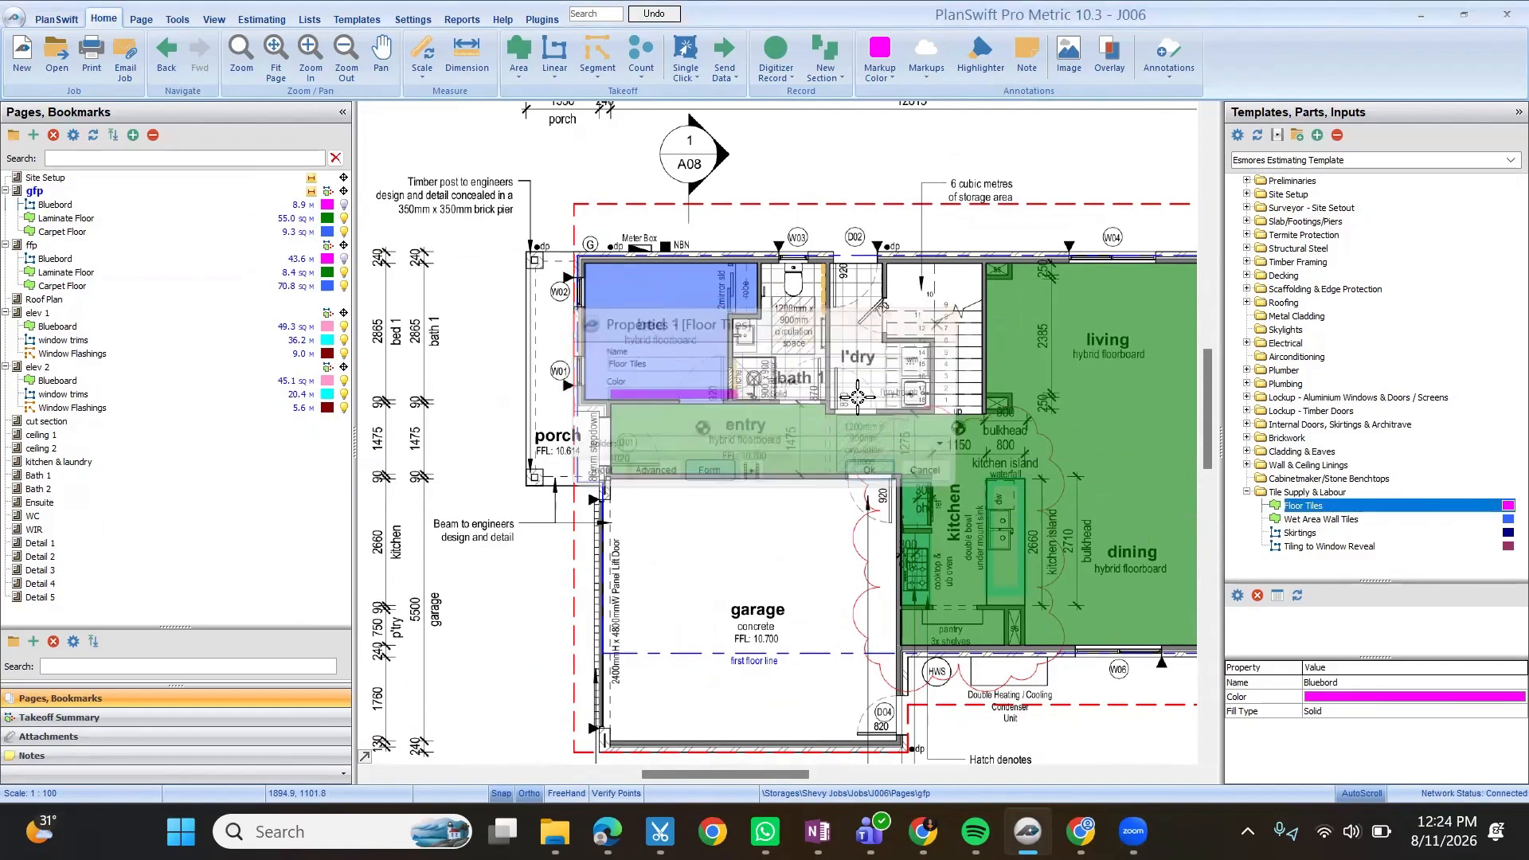
# Trace the bath 1 floor as a Floor Tiles area along the inner wall faces, following the step around the bed 1 robe.
pyautogui.scroll(5, 677, 261)
pyautogui.click(685, 263)
pyautogui.scroll(-1, 647, 311)
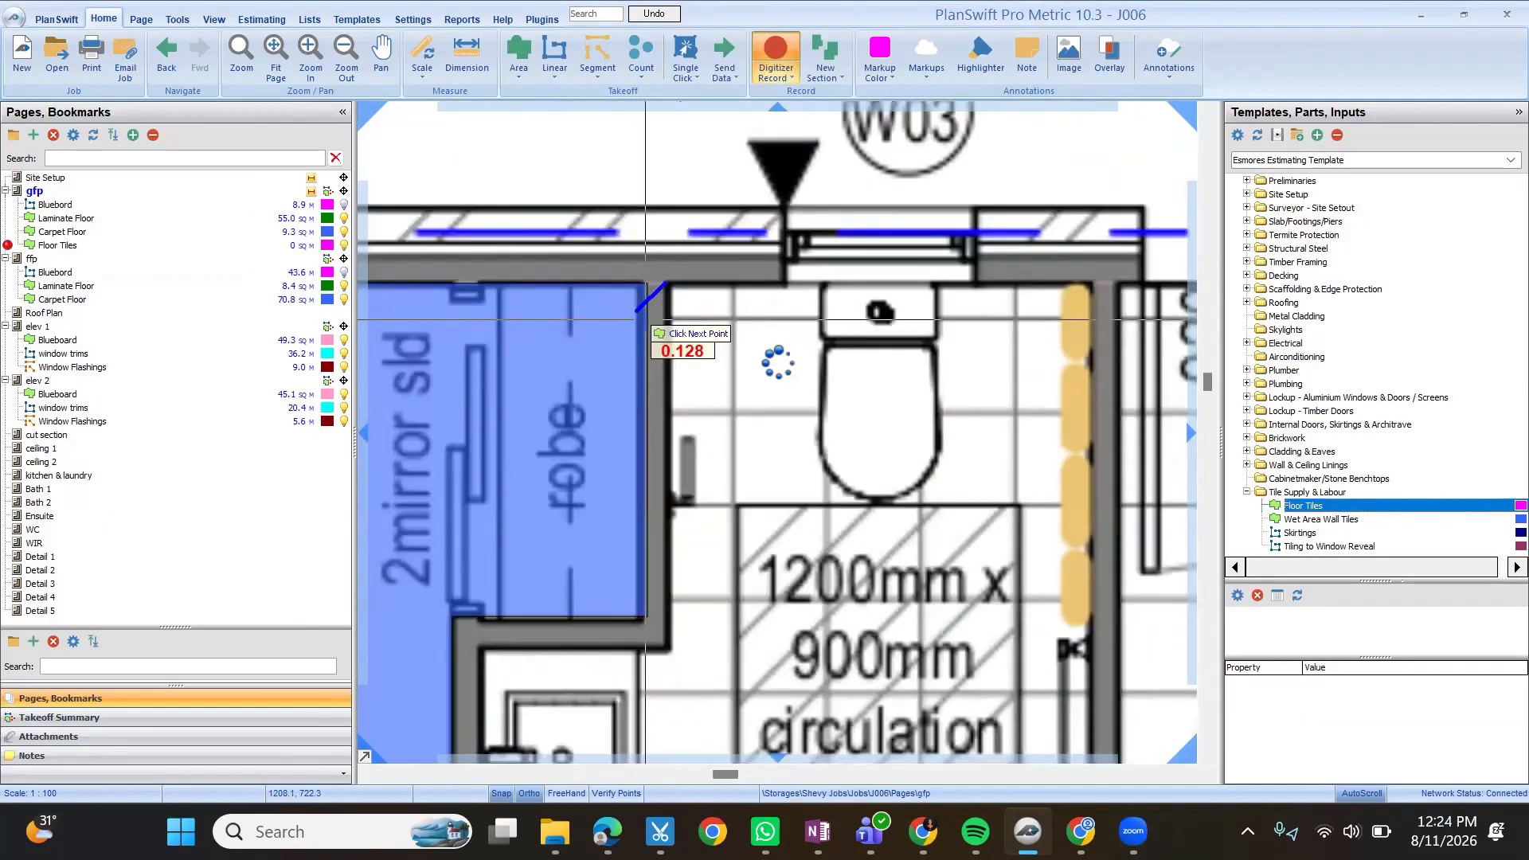
pyautogui.scroll(2, 1062, 299)
pyautogui.click(1153, 249)
pyautogui.scroll(-3, 972, 400)
pyautogui.scroll(-2, 913, 382)
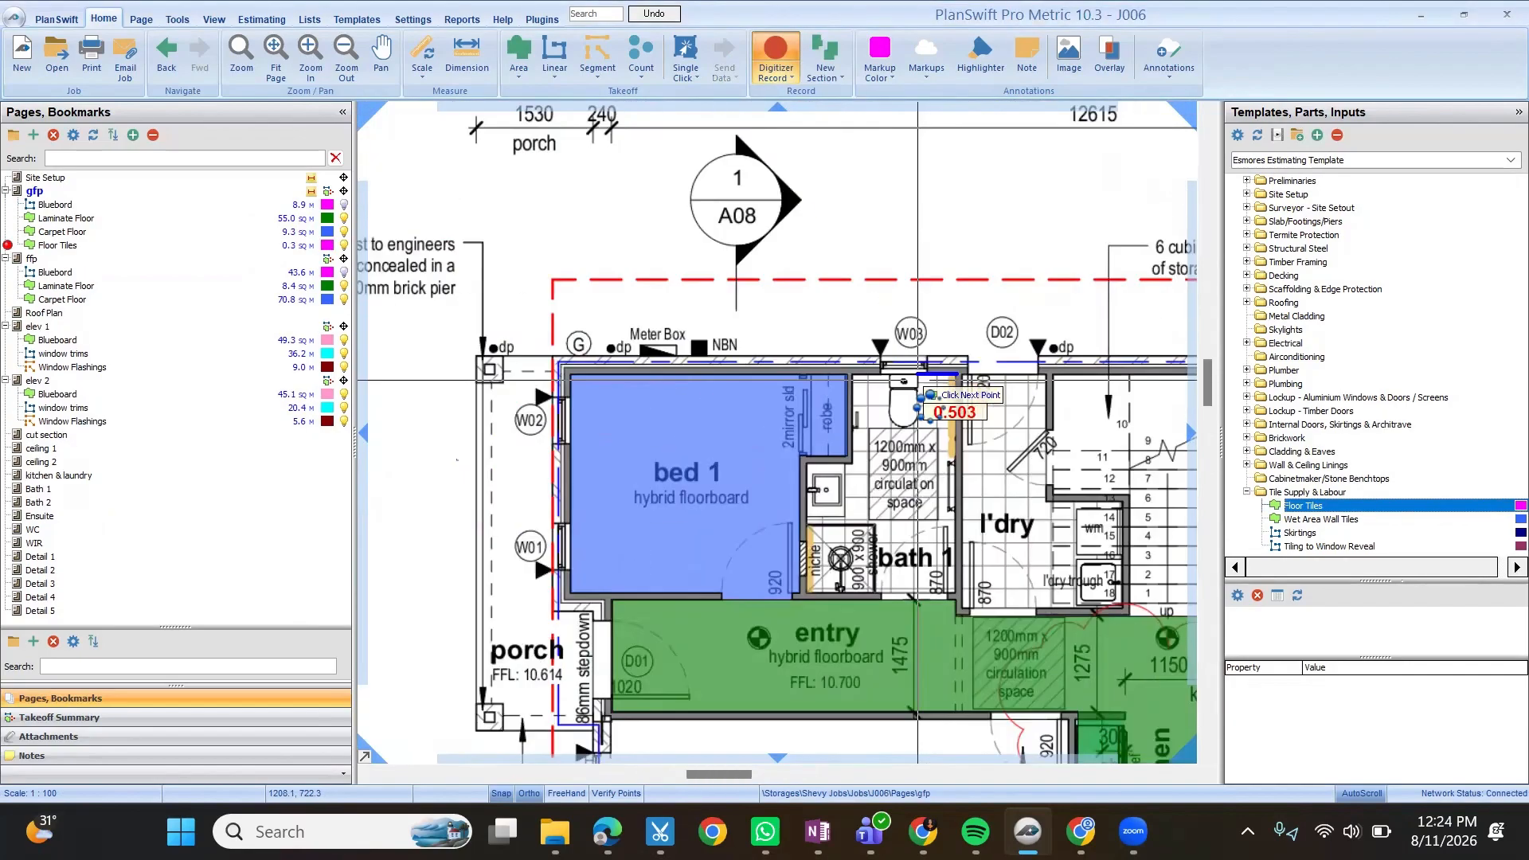
pyautogui.scroll(3, 1004, 655)
pyautogui.scroll(2, 881, 429)
pyautogui.click(738, 428)
pyautogui.scroll(-2, 995, 414)
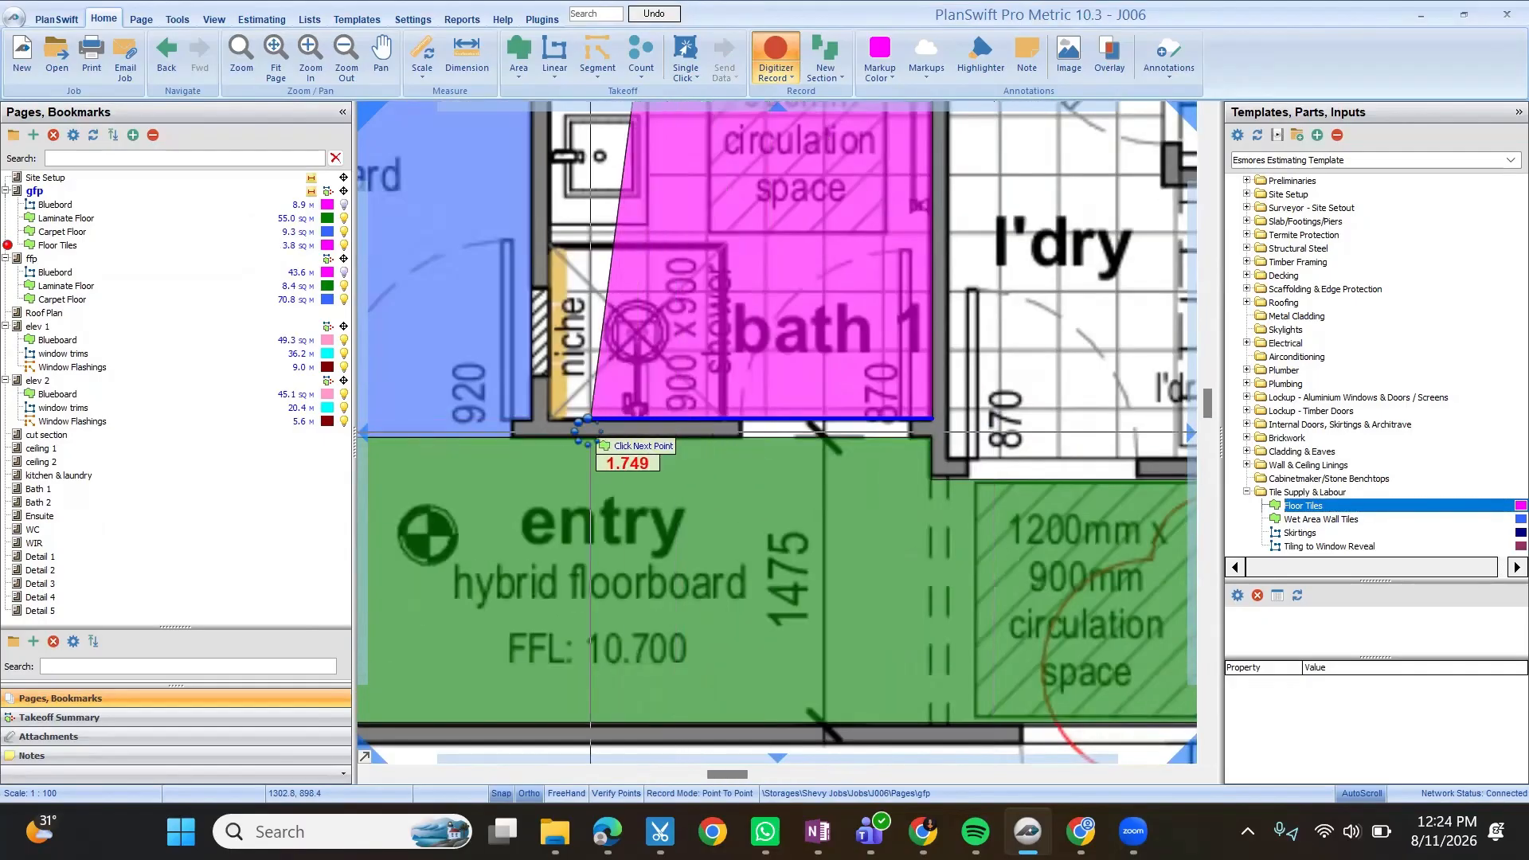
pyautogui.scroll(3, 521, 430)
pyautogui.click(535, 418)
pyautogui.scroll(-3, 632, 447)
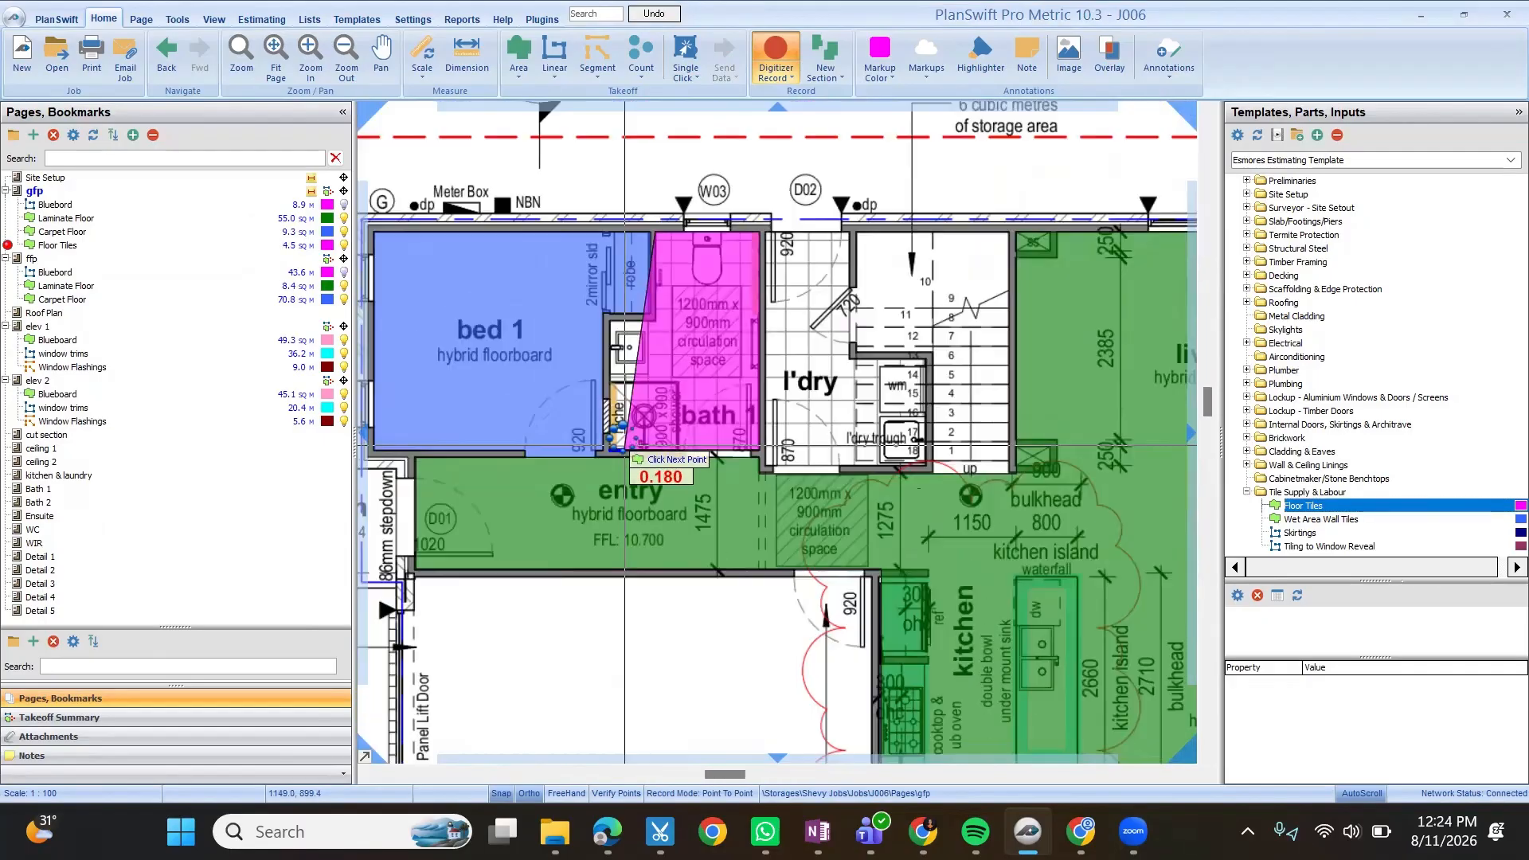
pyautogui.scroll(2, 637, 374)
pyautogui.click(571, 262)
pyautogui.scroll(-3, 698, 270)
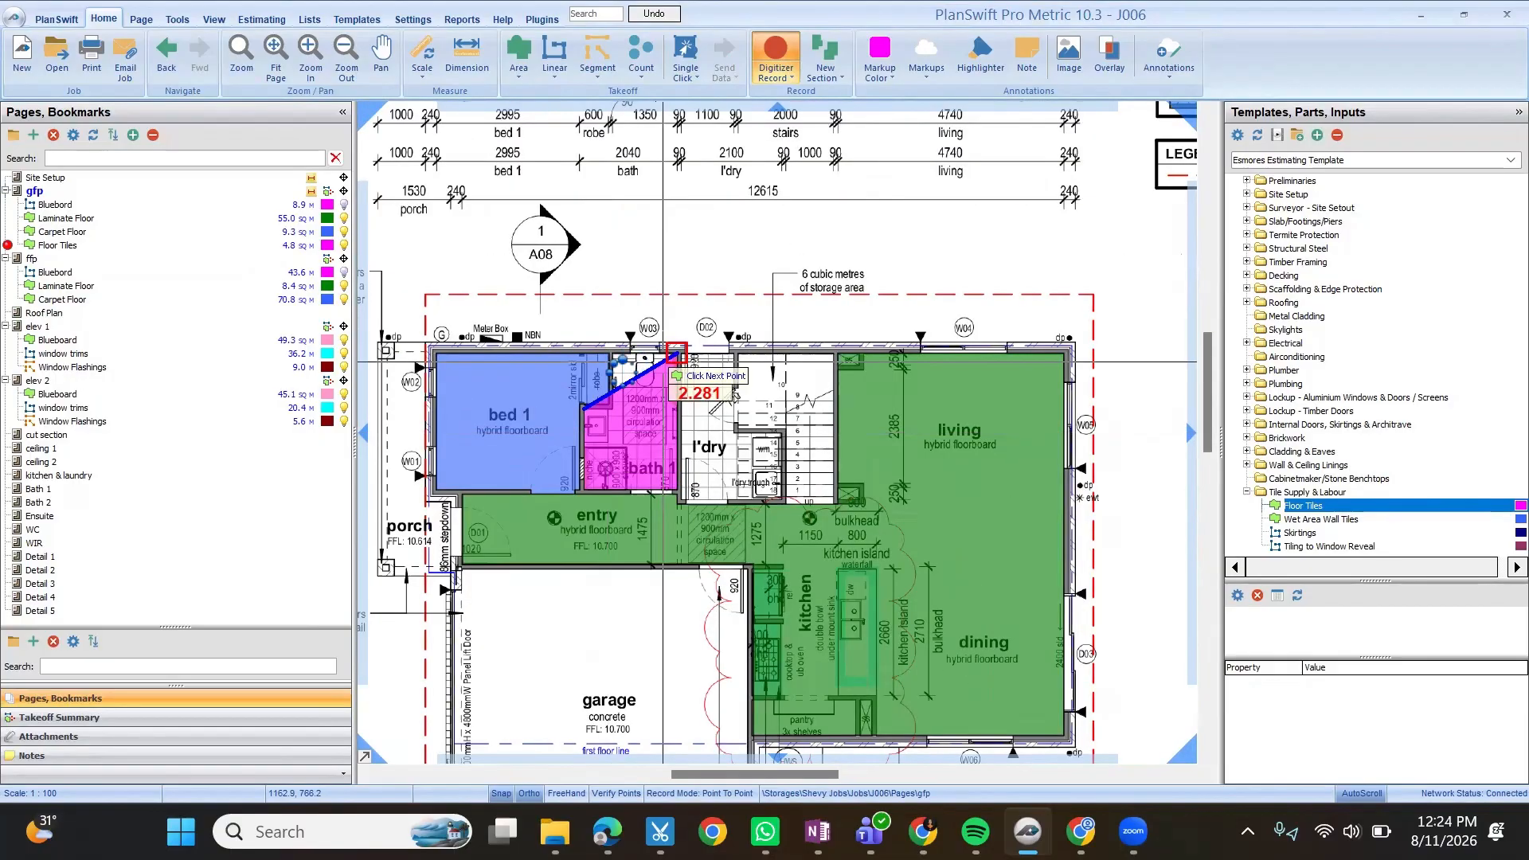
pyautogui.scroll(2, 612, 335)
pyautogui.click(608, 337)
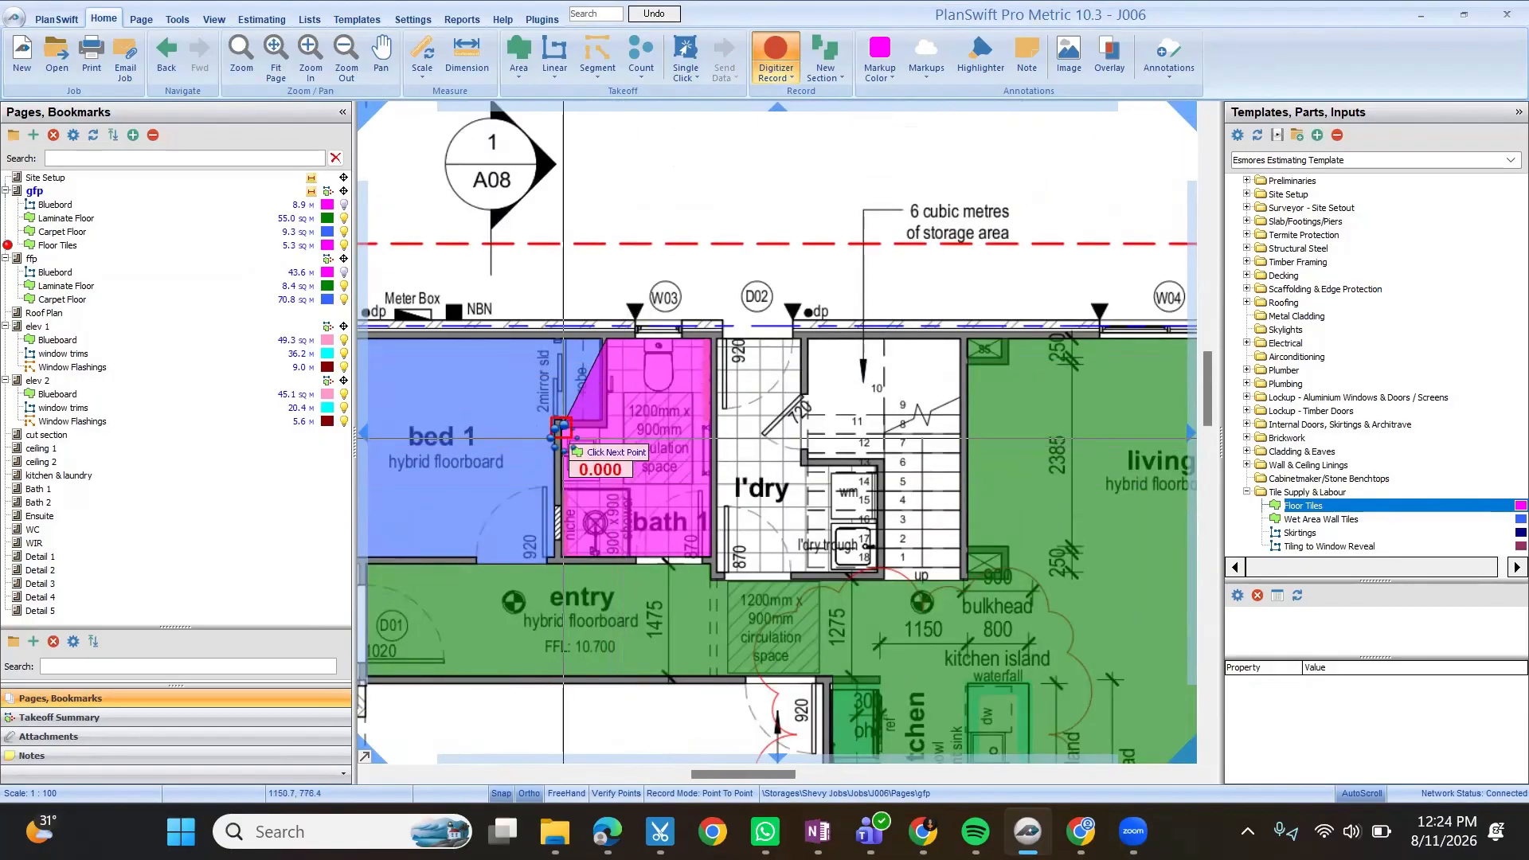
pyautogui.doubleClick(631, 447)
pyautogui.scroll(-3, 631, 447)
pyautogui.scroll(3, 601, 469)
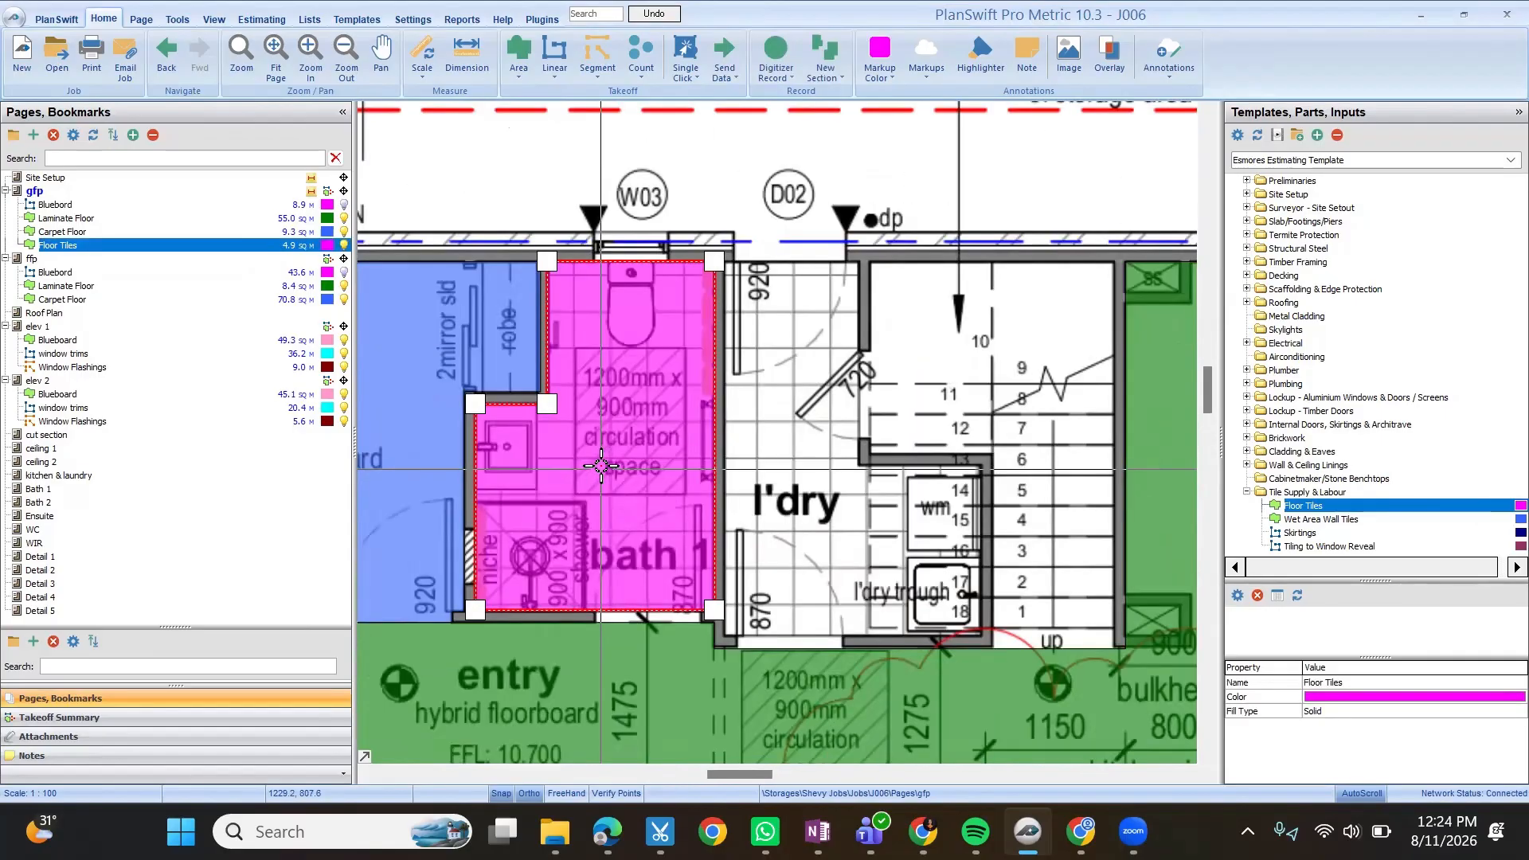
# Record a second Floor Tiles area over the laundry floor, including the recess with the washing machine and trough.
pyautogui.press('r')
pyautogui.scroll(3, 772, 281)
pyautogui.click(651, 232)
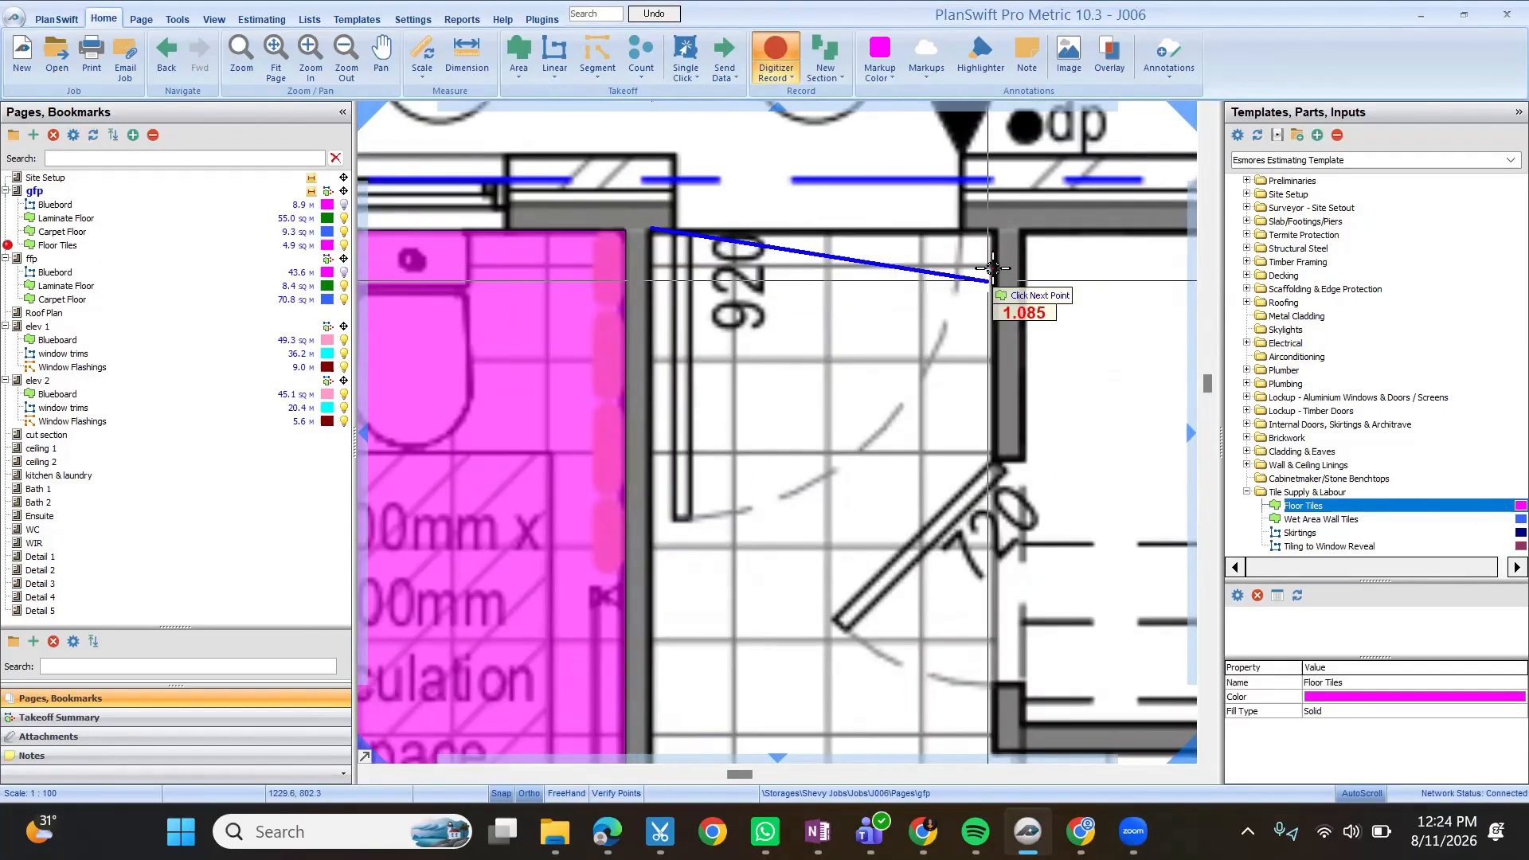
pyautogui.click(995, 233)
pyautogui.scroll(-3, 784, 310)
pyautogui.scroll(3, 856, 433)
pyautogui.click(769, 321)
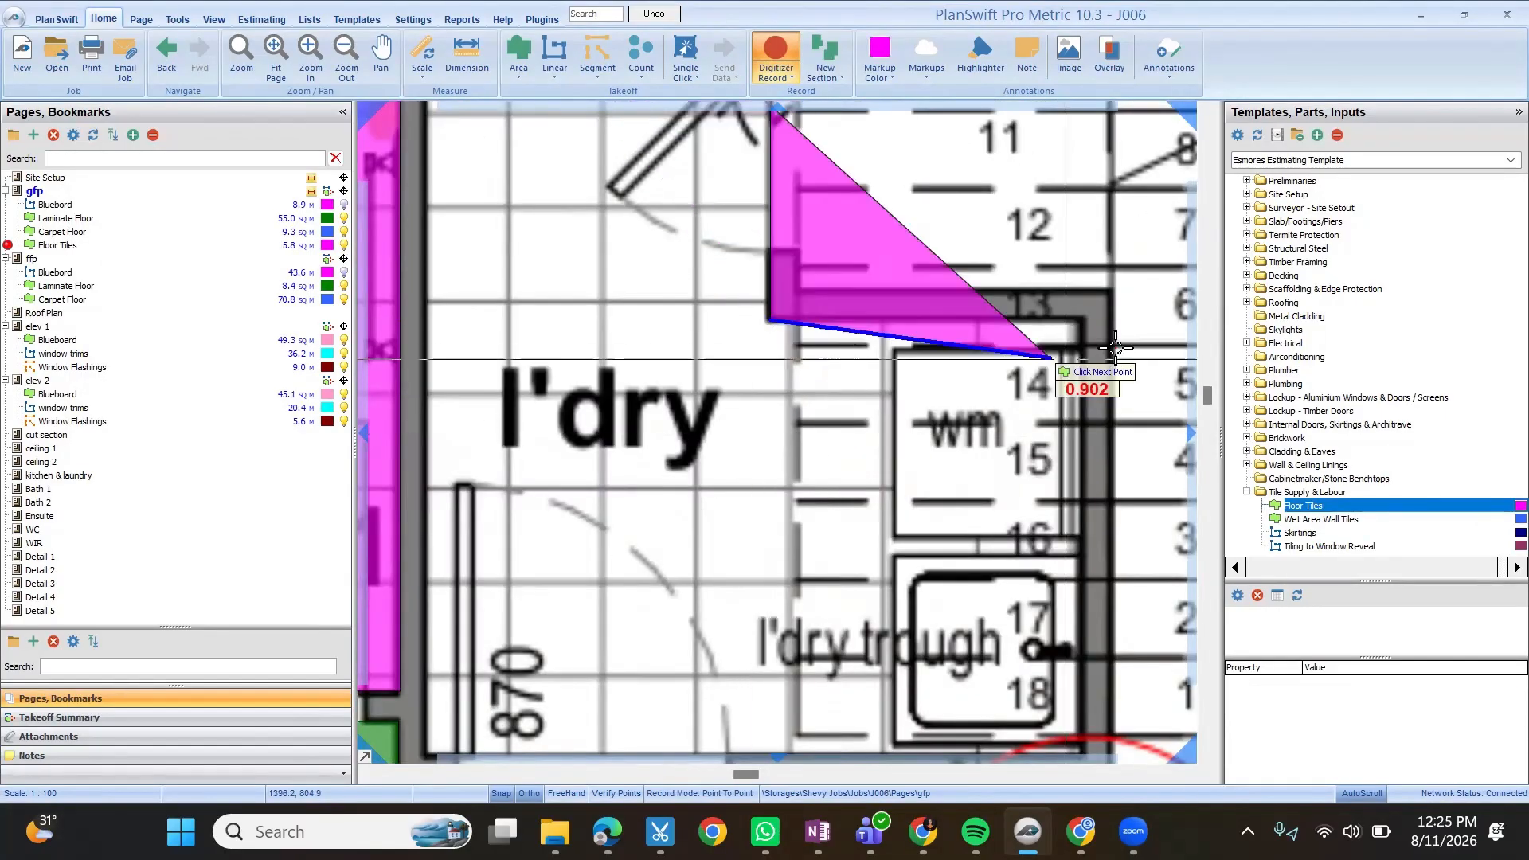
pyautogui.scroll(-3, 1088, 321)
pyautogui.scroll(3, 1098, 446)
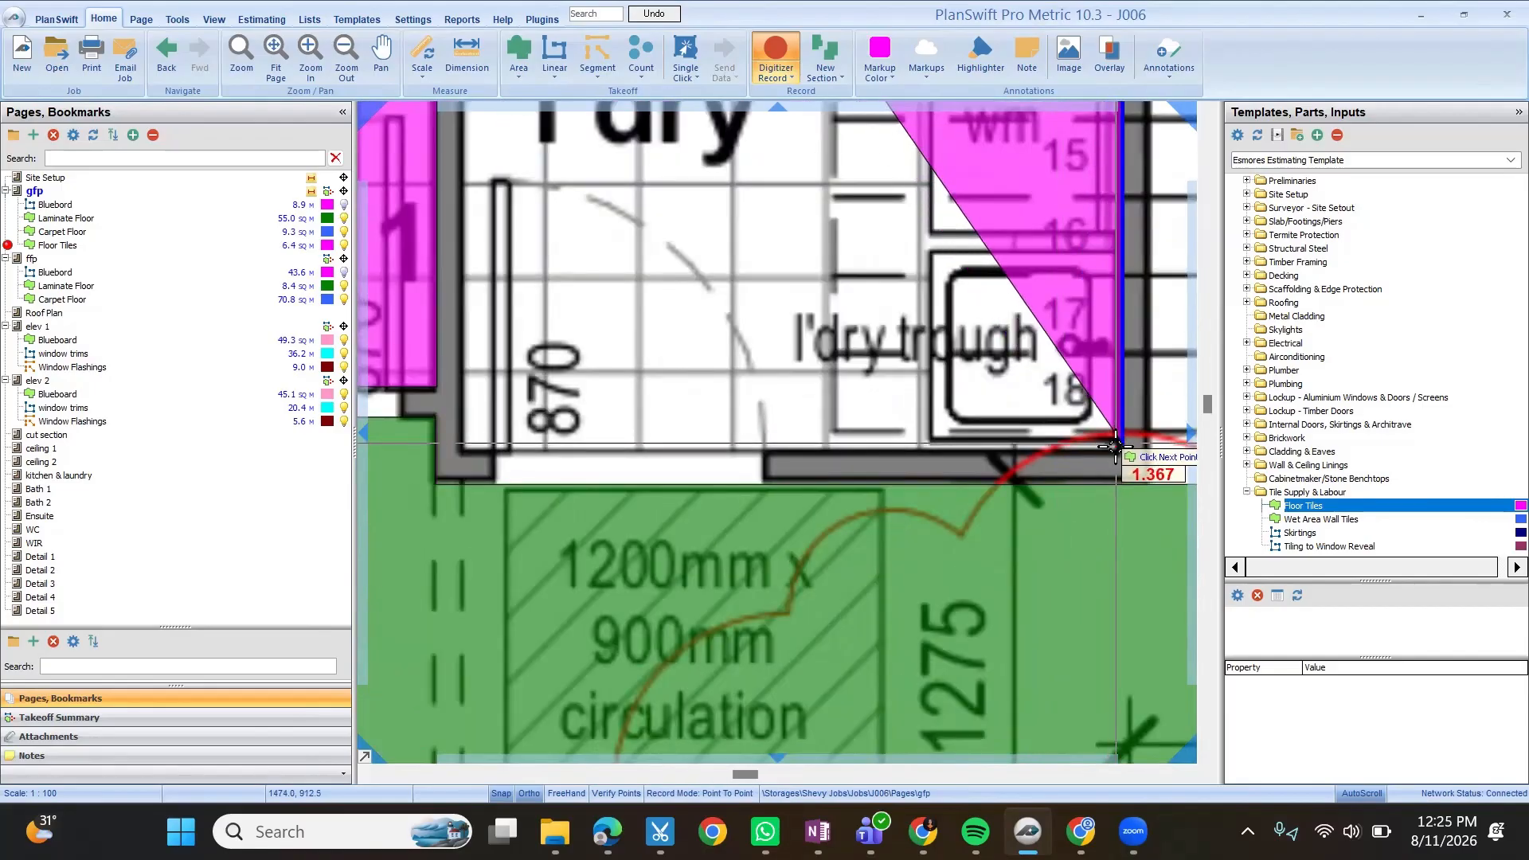
pyautogui.click(1121, 452)
pyautogui.scroll(-3, 487, 430)
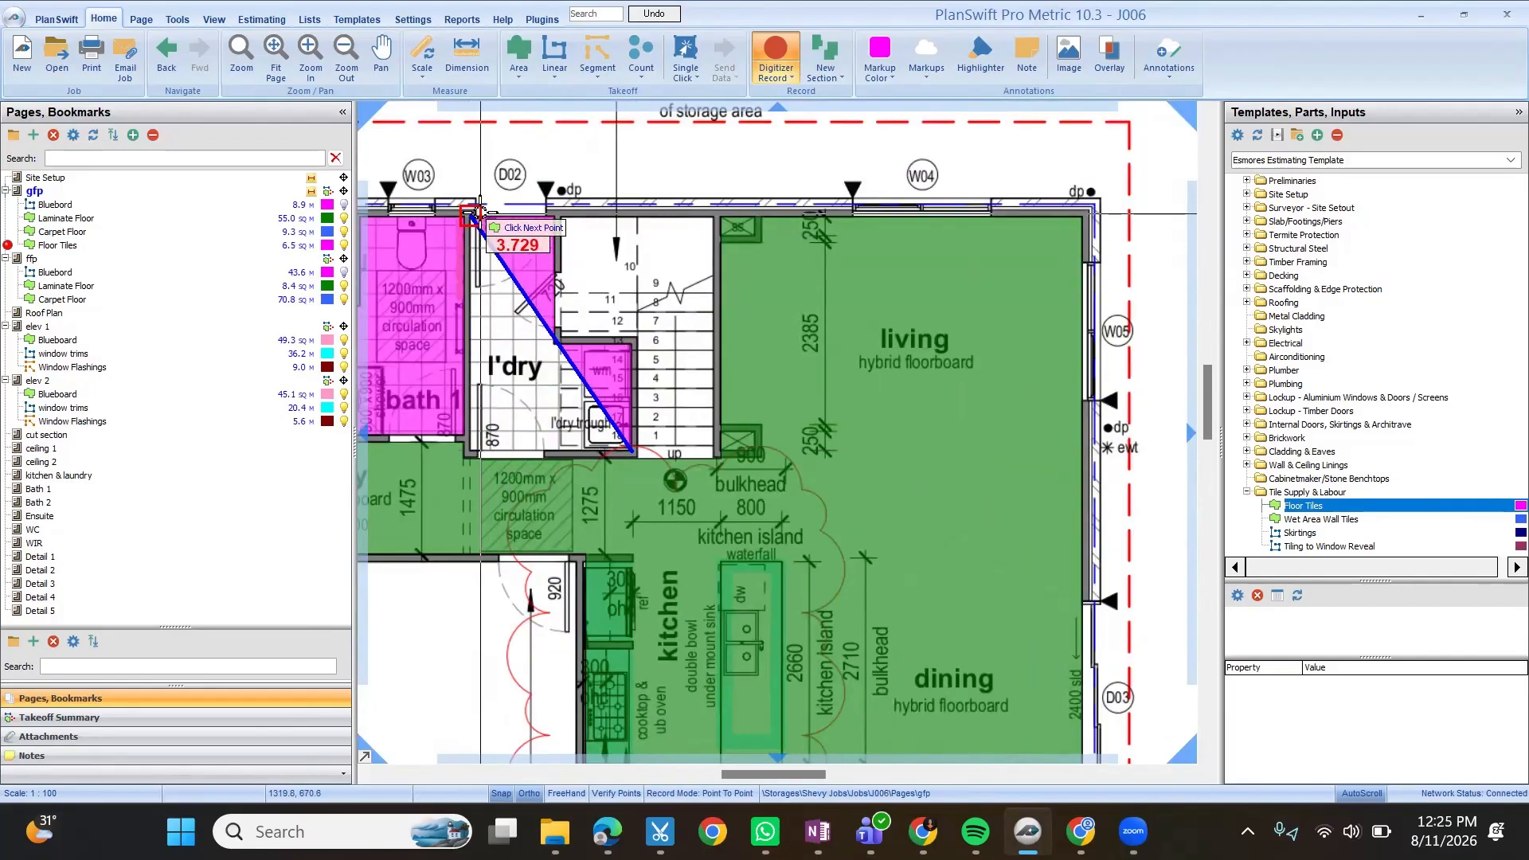
pyautogui.scroll(4, 478, 434)
pyautogui.click(461, 436)
pyautogui.scroll(-6, 470, 436)
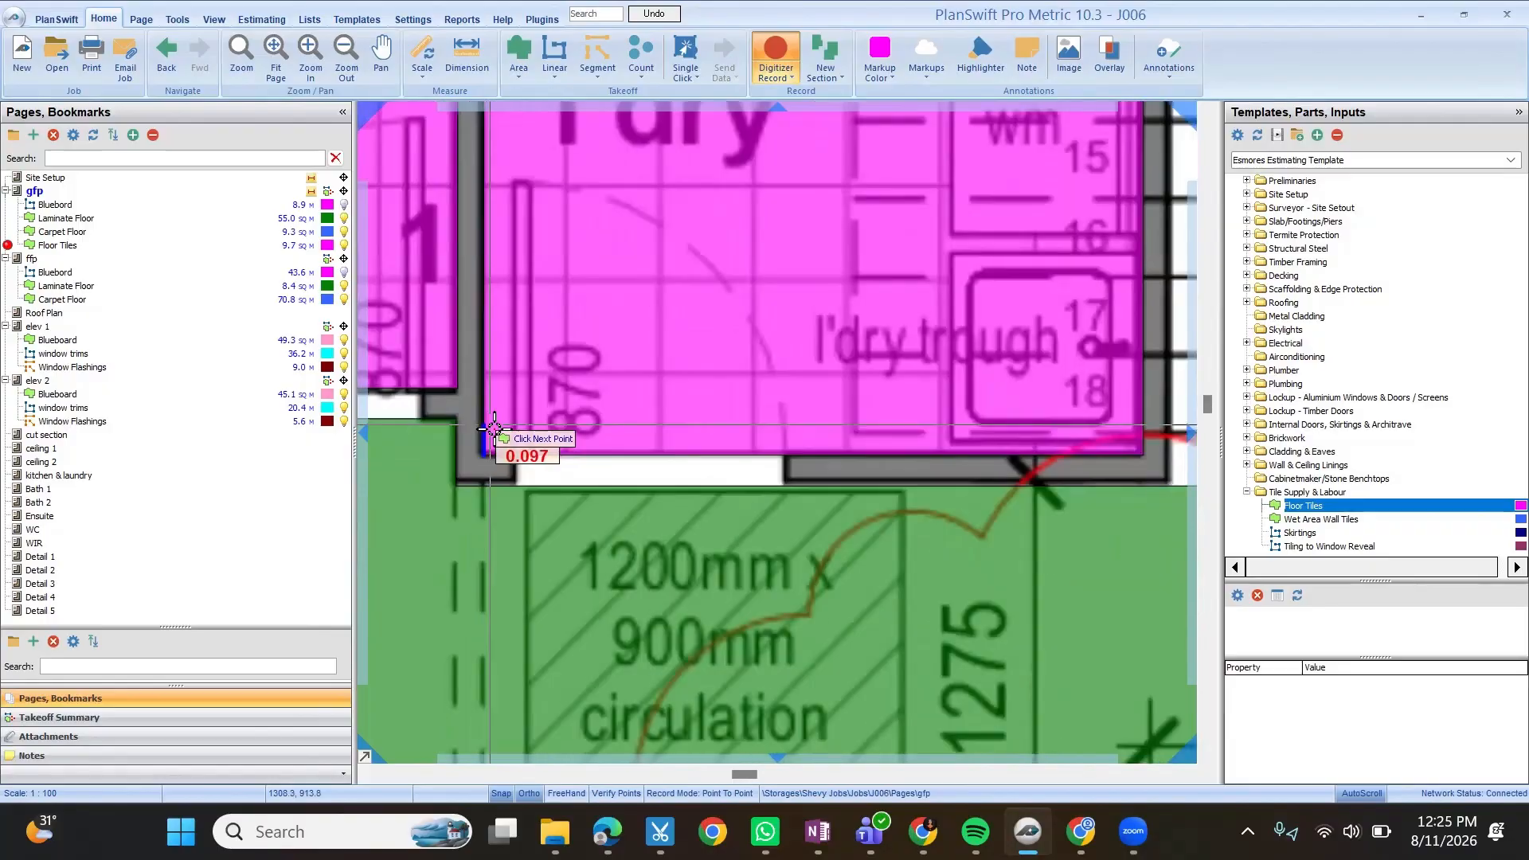
pyautogui.click(516, 407)
pyautogui.scroll(-4, 516, 407)
pyautogui.scroll(6, 660, 410)
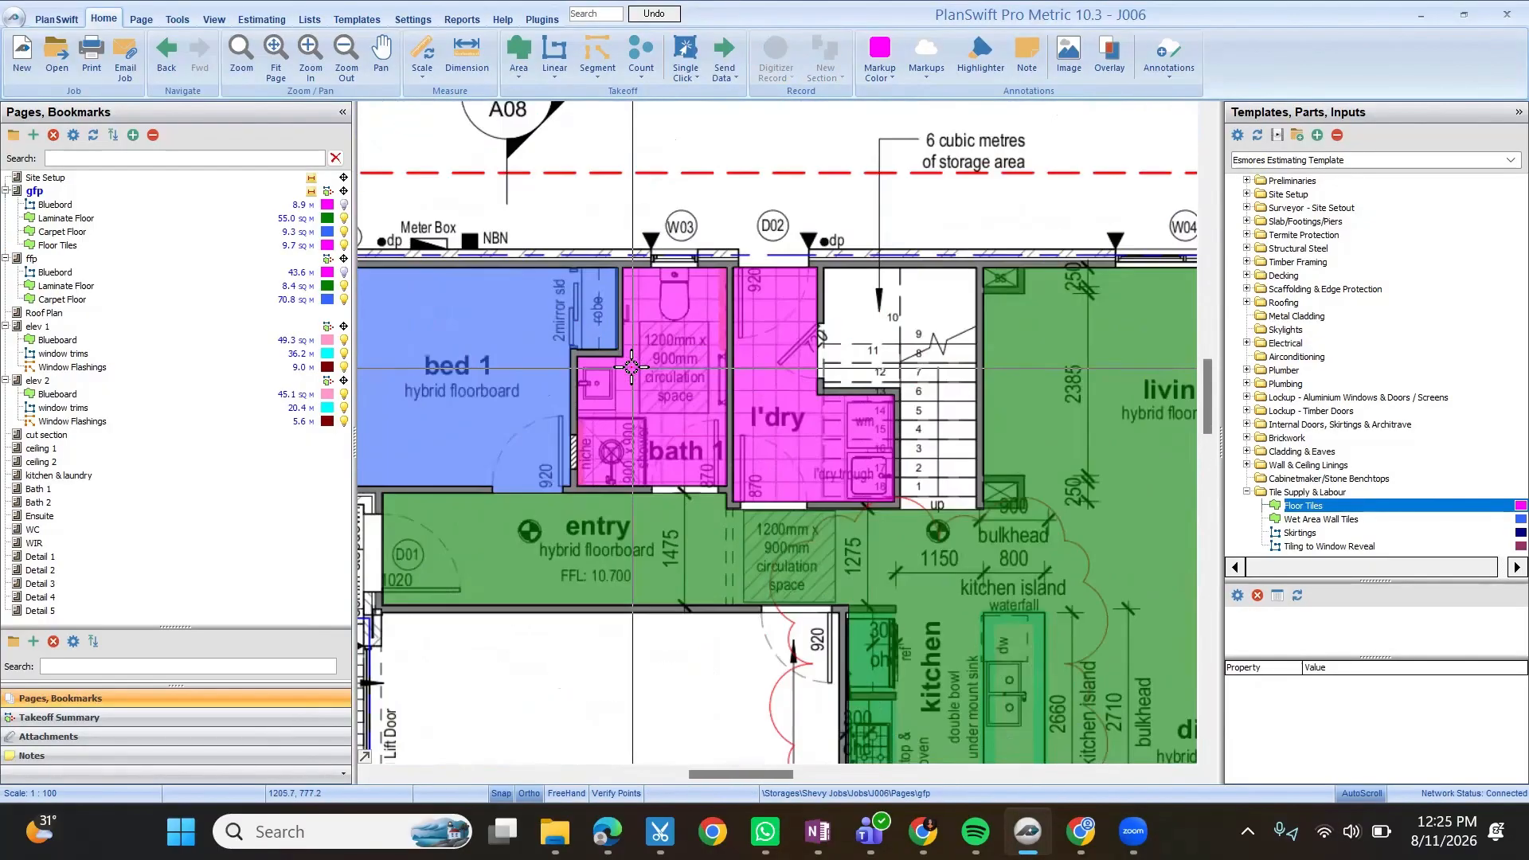
pyautogui.scroll(-6, 660, 410)
pyautogui.click(889, 440)
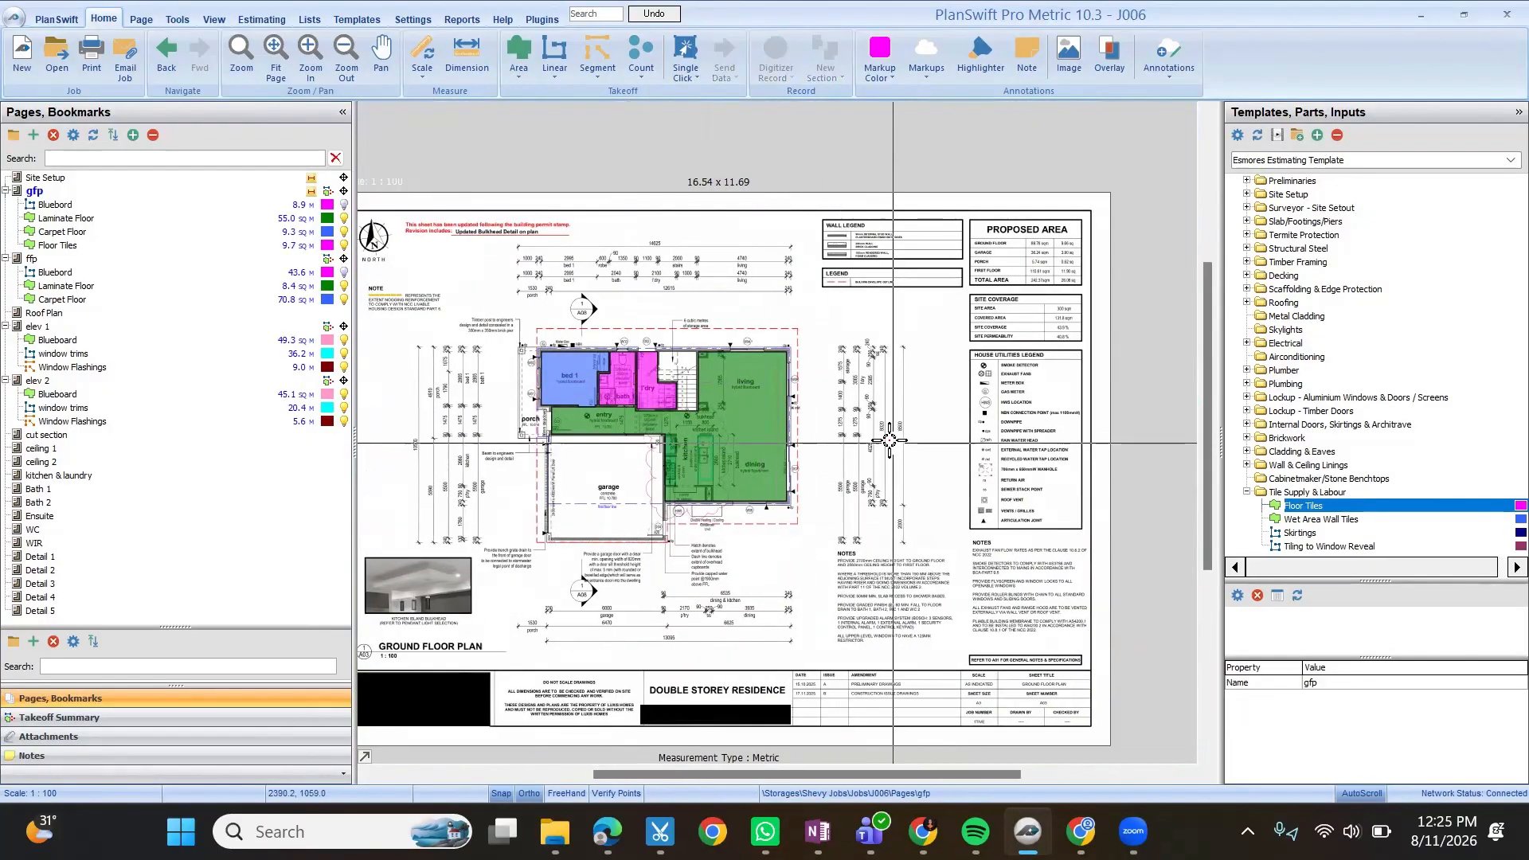
# Continue the Floor Tiles takeoff from gfp on the first-floor plan page, with the record mode set to Box.
pyautogui.press('pagedown')
pyautogui.scroll(4, 653, 410)
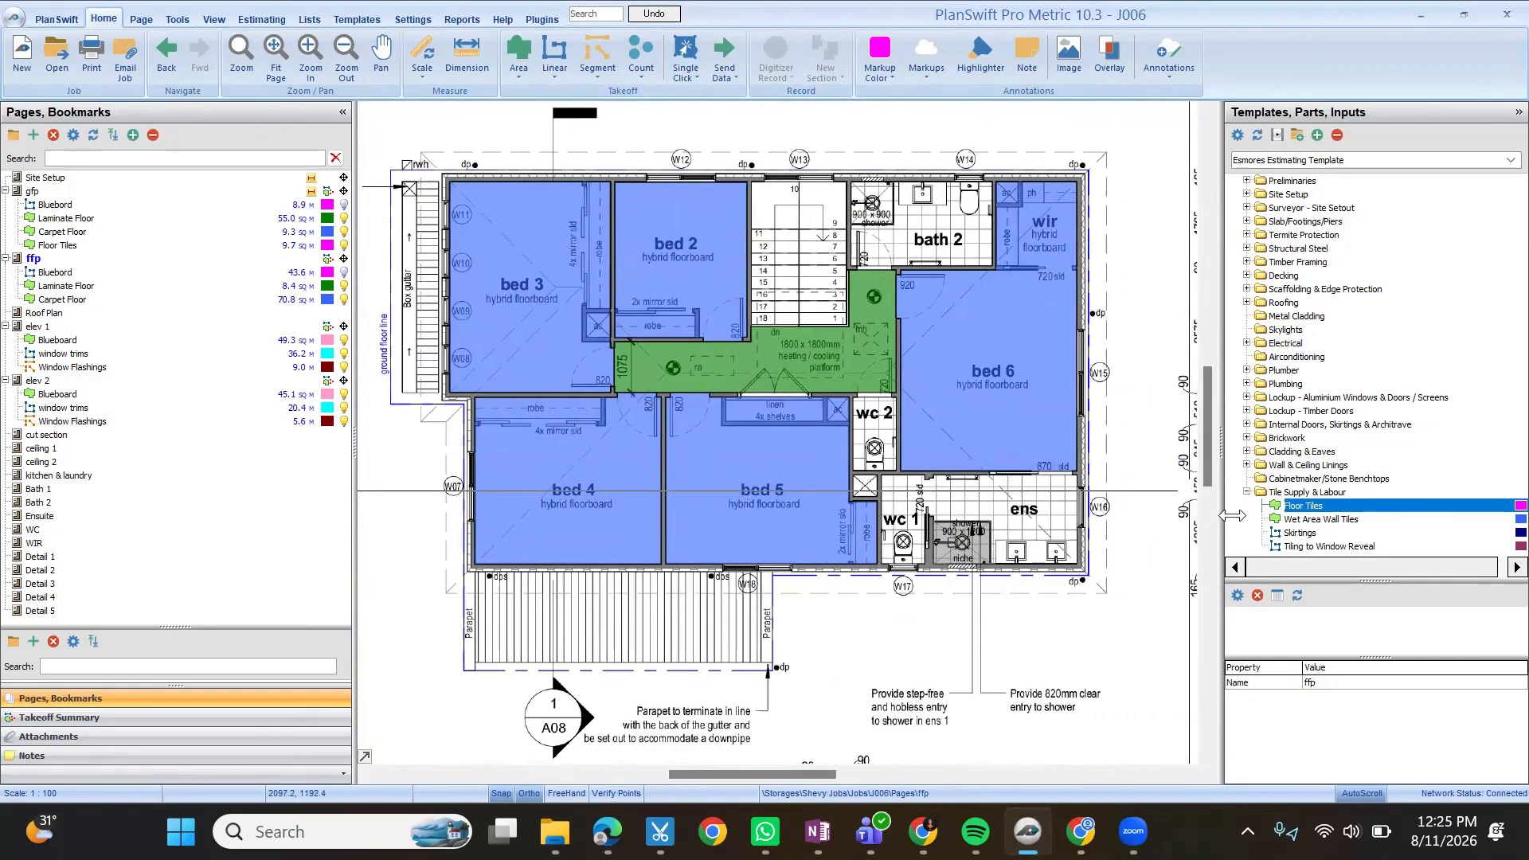
pyautogui.click(57, 244)
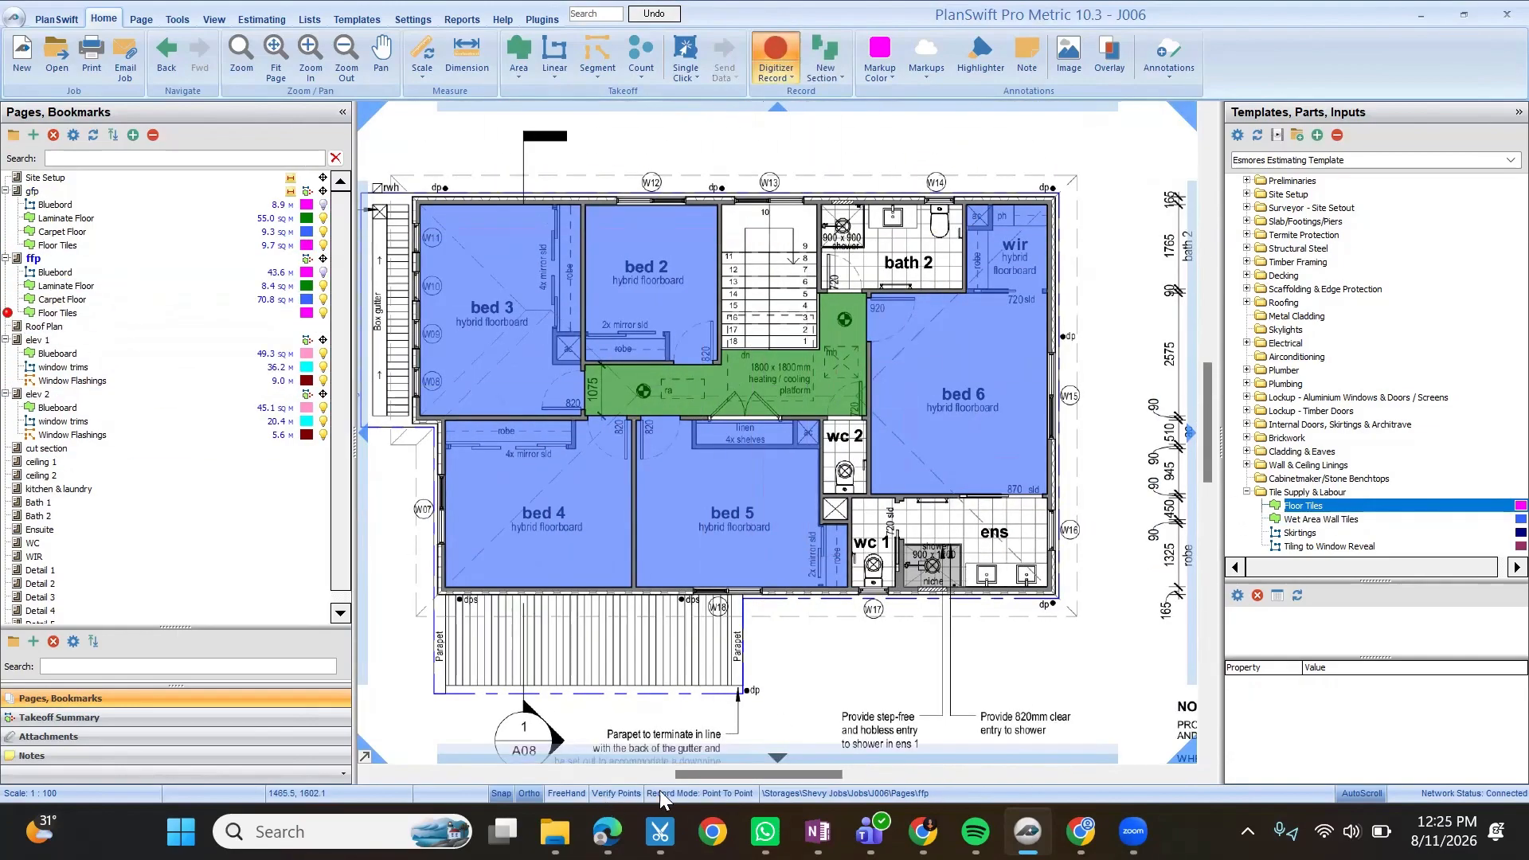
pyautogui.scroll(6, 675, 259)
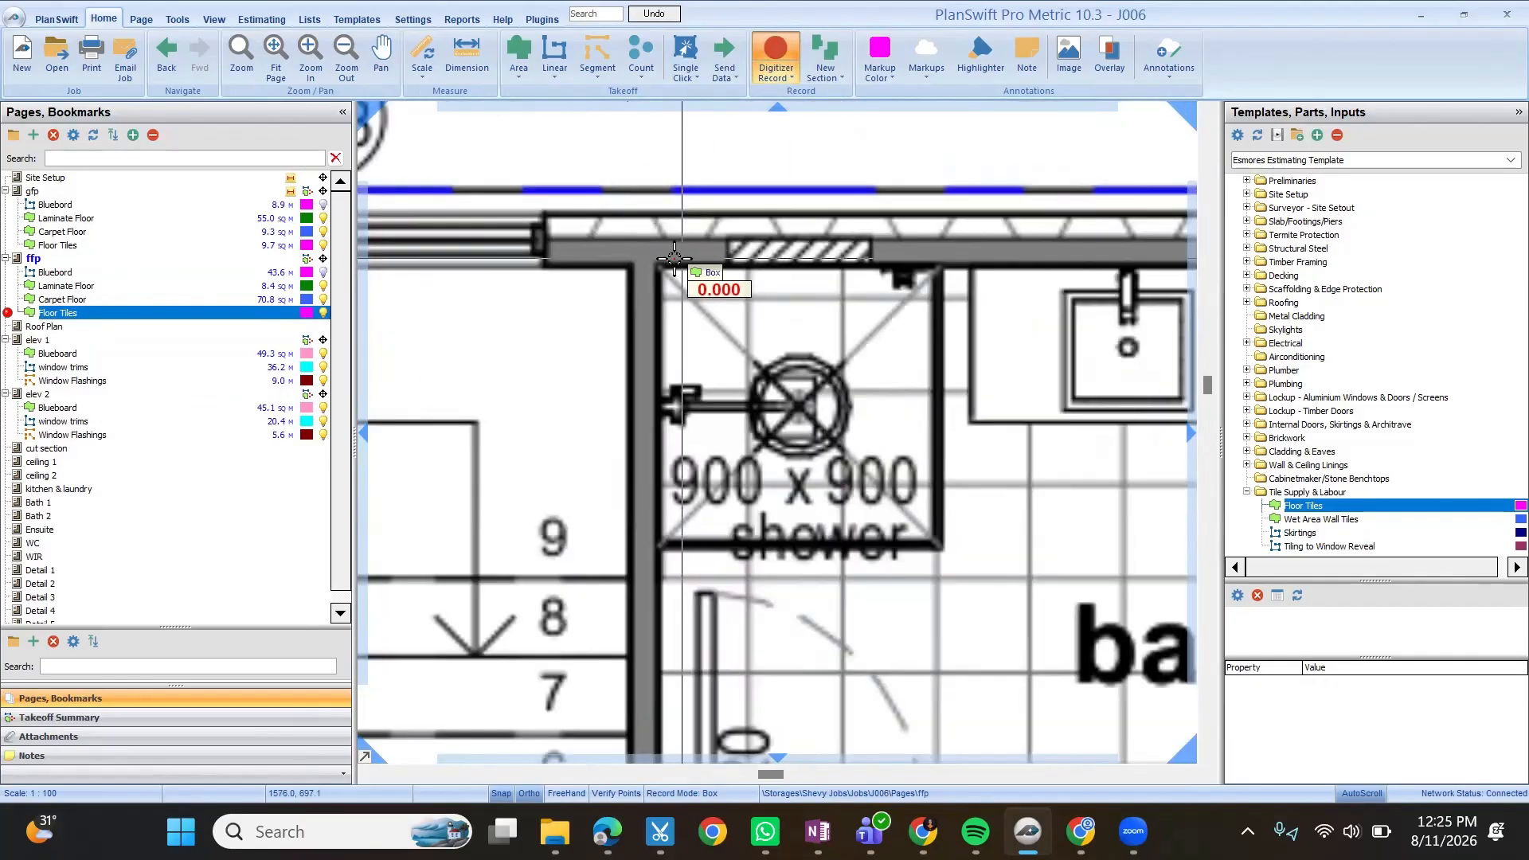
pyautogui.scroll(-2, 570, 341)
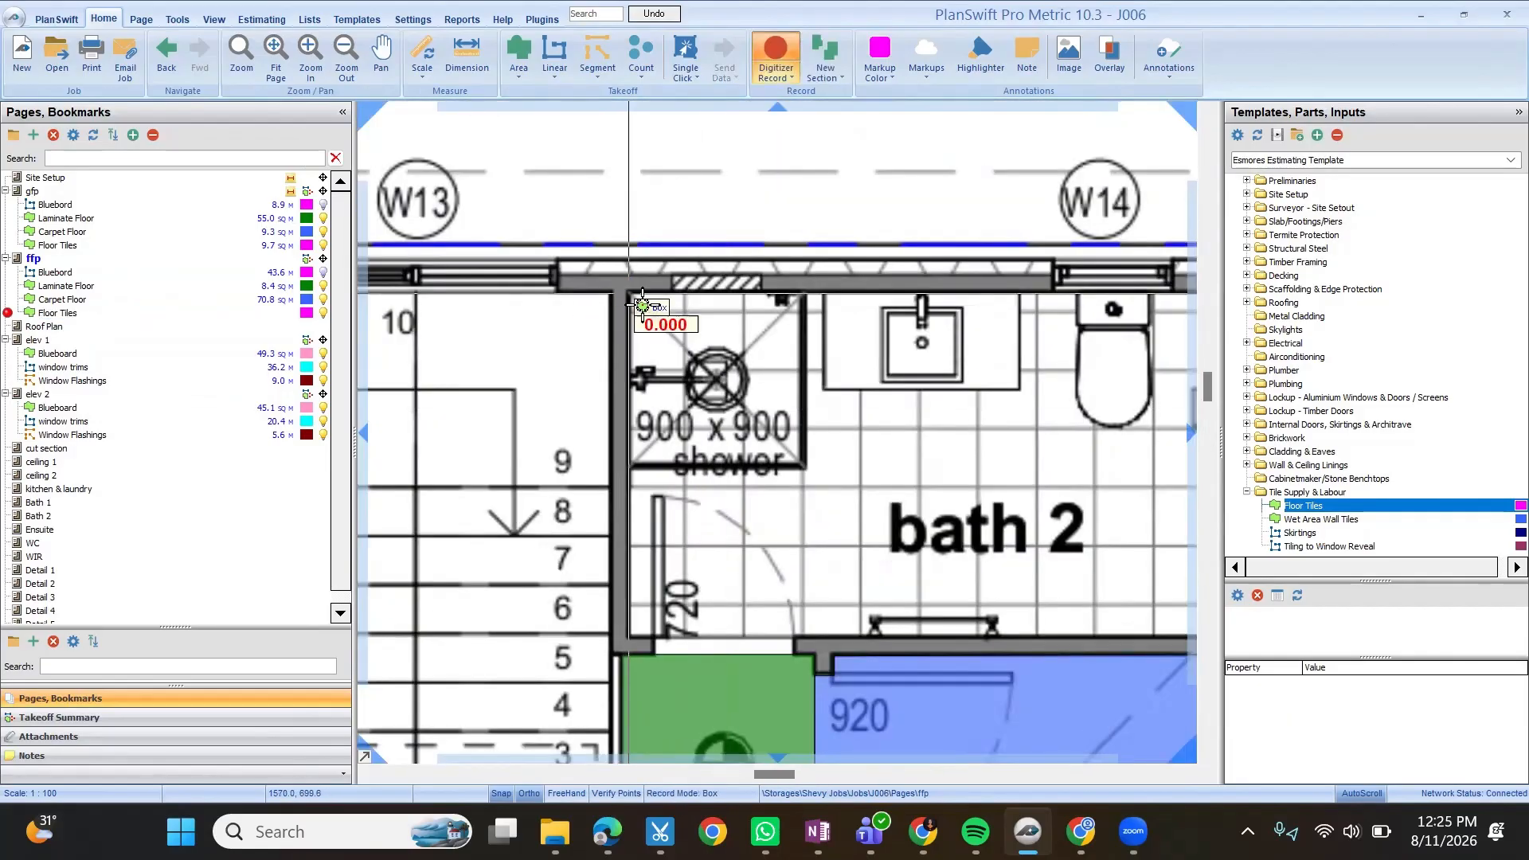
# Record the bath 2 floor as a rectangular Floor Tiles area between the inner wall faces, including the shower.
pyautogui.click(627, 292)
pyautogui.scroll(-6, 785, 388)
pyautogui.scroll(3, 907, 450)
pyautogui.click(907, 450)
pyautogui.scroll(-5, 650, 412)
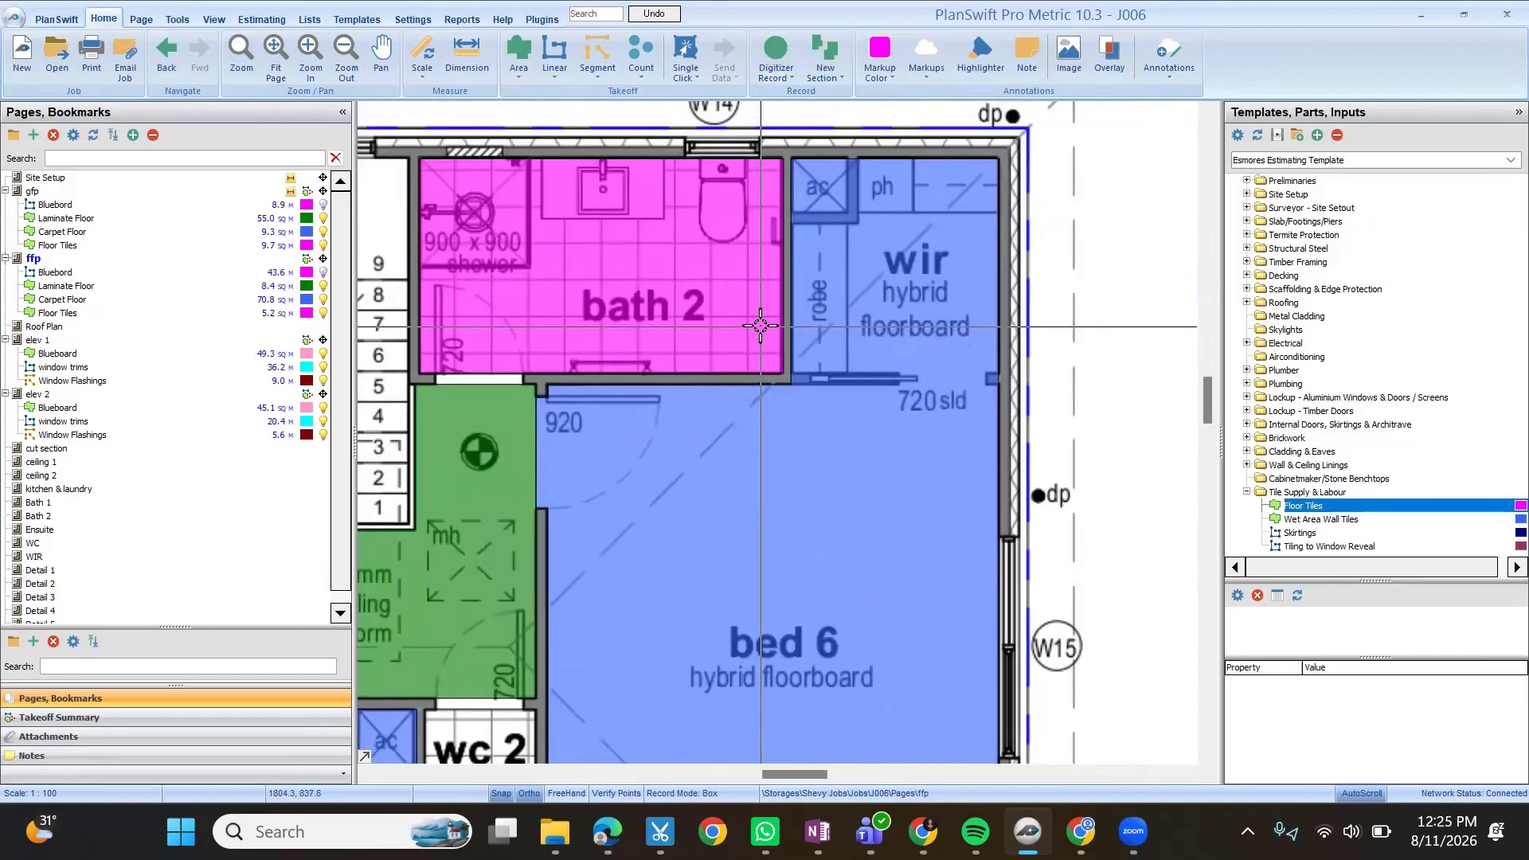
# Resume Floor Tiles recording and box the wc 2 floor between its inner wall faces.
pyautogui.press('r')
pyautogui.scroll(5, 640, 462)
pyautogui.click(544, 394)
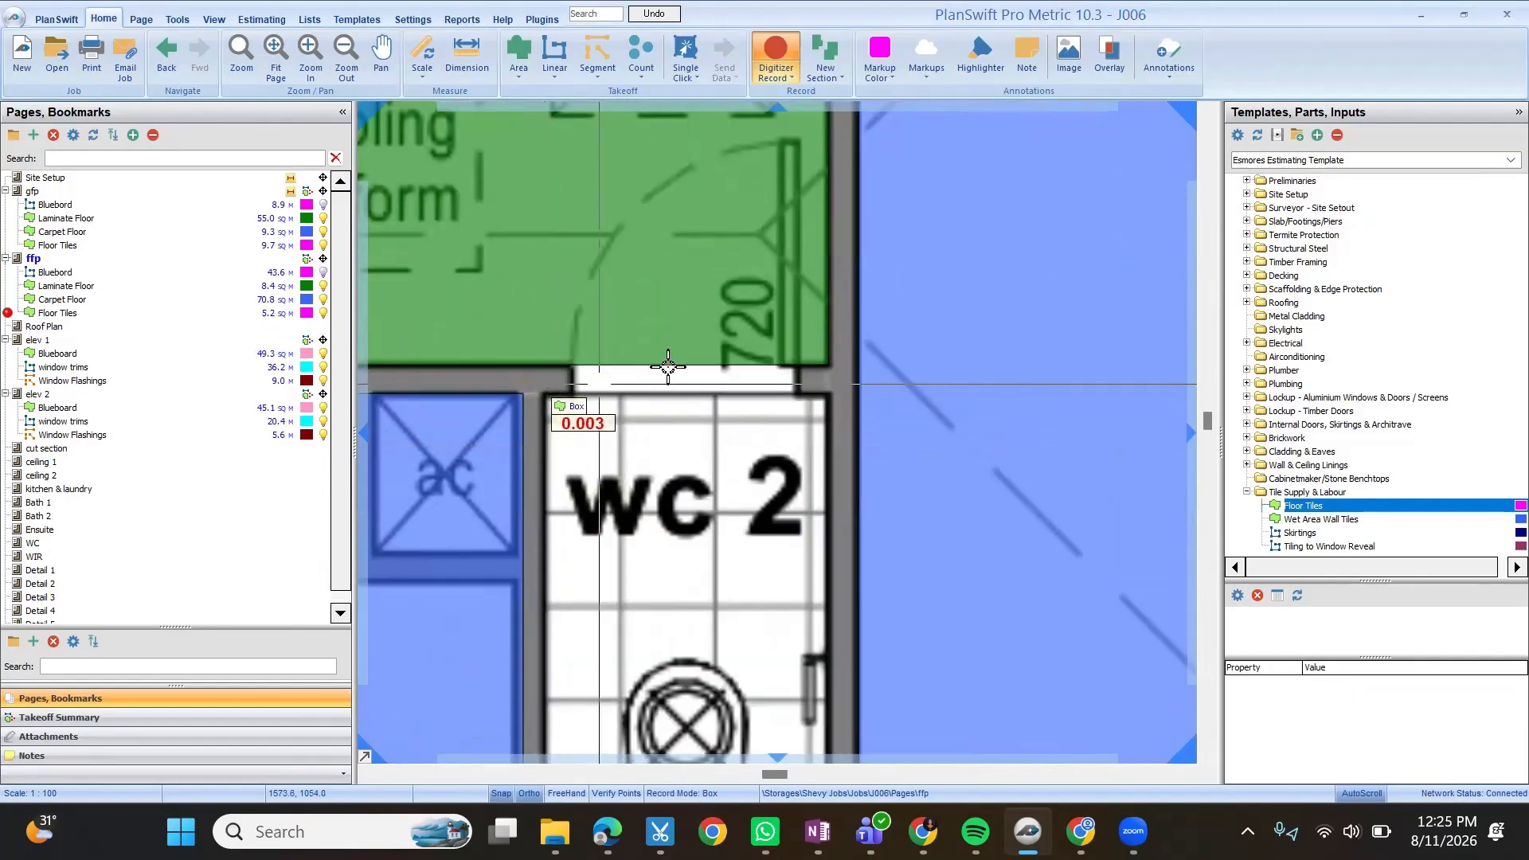
pyautogui.scroll(-2, 689, 359)
pyautogui.scroll(3, 745, 573)
pyautogui.click(743, 529)
pyautogui.scroll(-3, 744, 529)
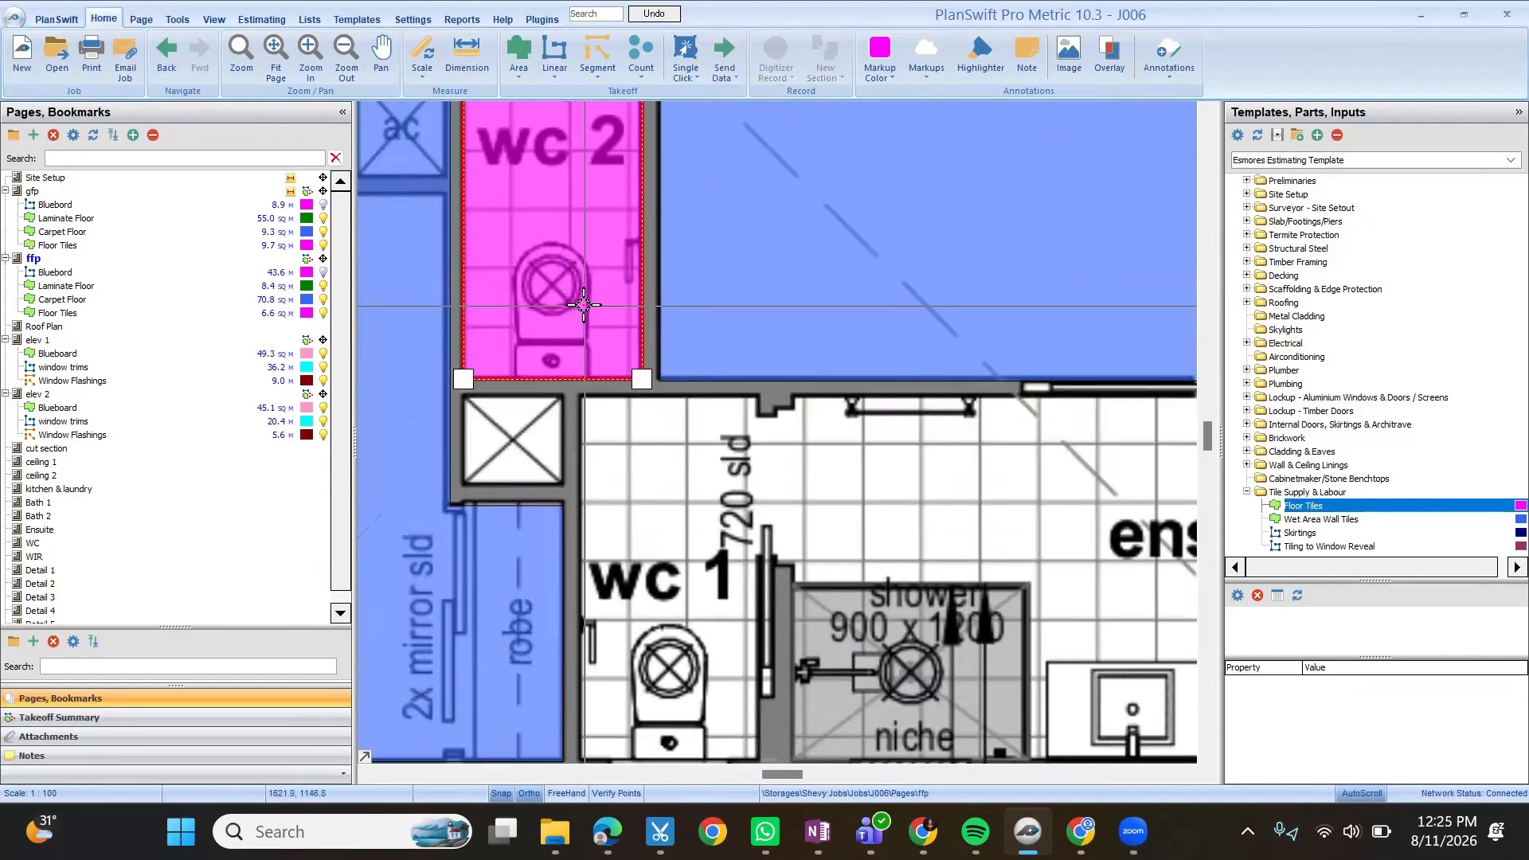
# Box the wc 1 and ensuite floors together as one Floor Tiles area, then finish recording.
pyautogui.scroll(3, 585, 346)
pyautogui.click(582, 340)
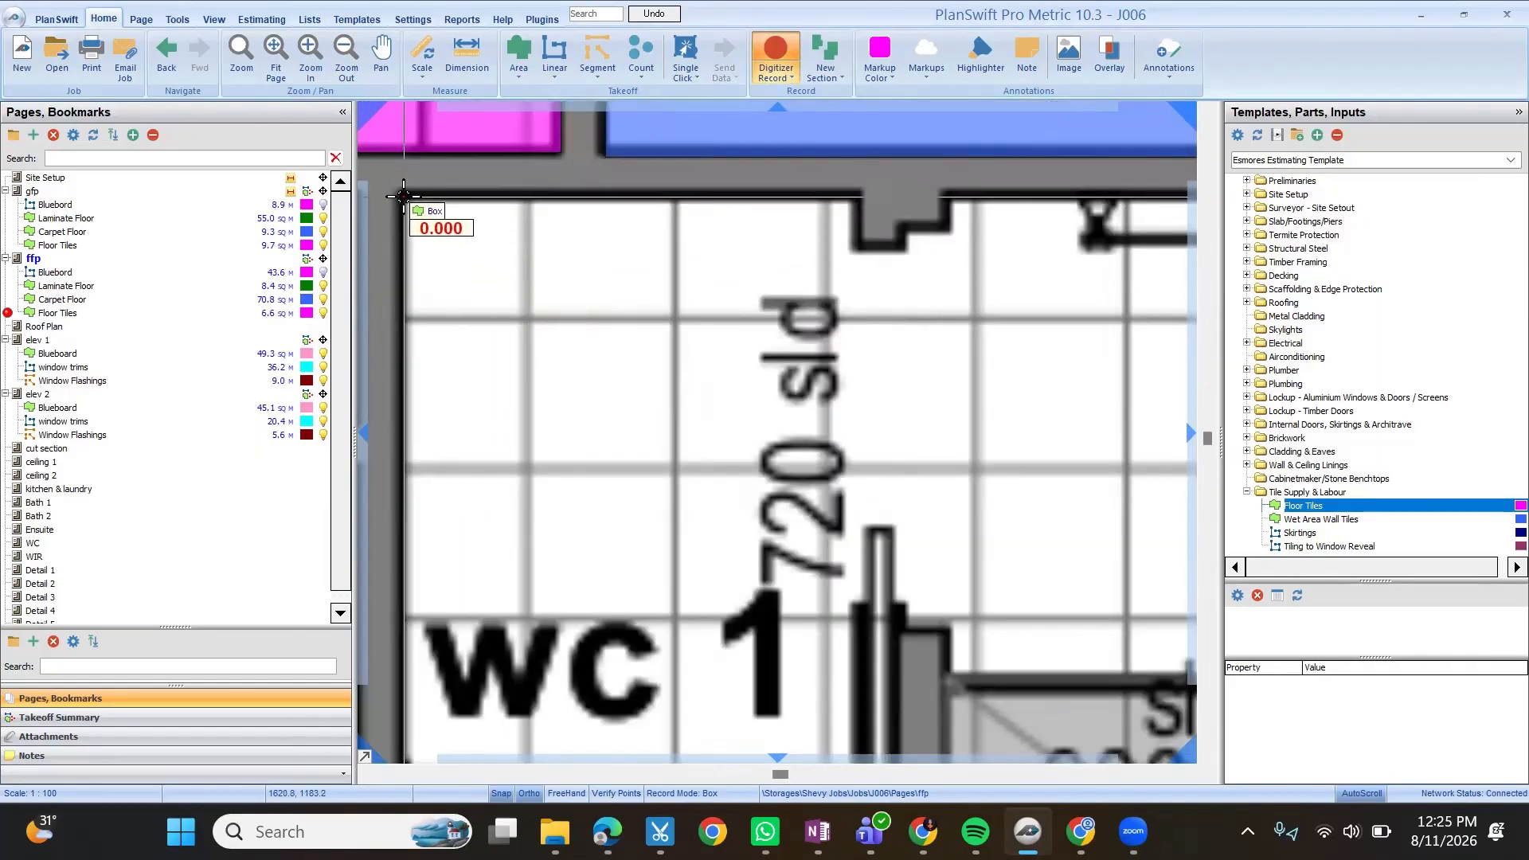
pyautogui.scroll(-2, 582, 340)
pyautogui.scroll(3, 1035, 546)
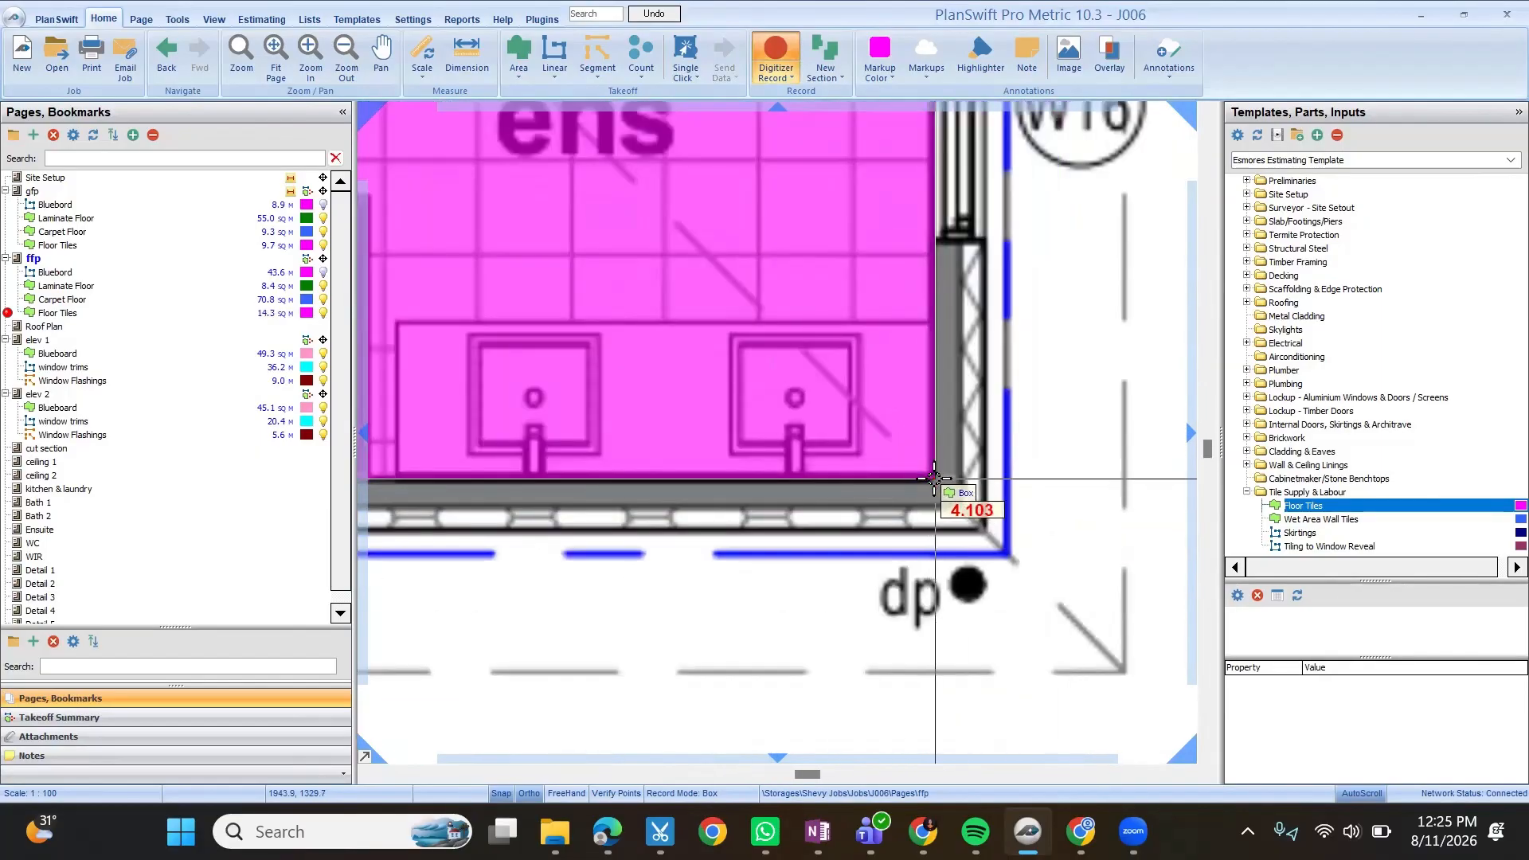
pyautogui.click(962, 492)
pyautogui.scroll(-3, 963, 492)
pyautogui.press('Escape')
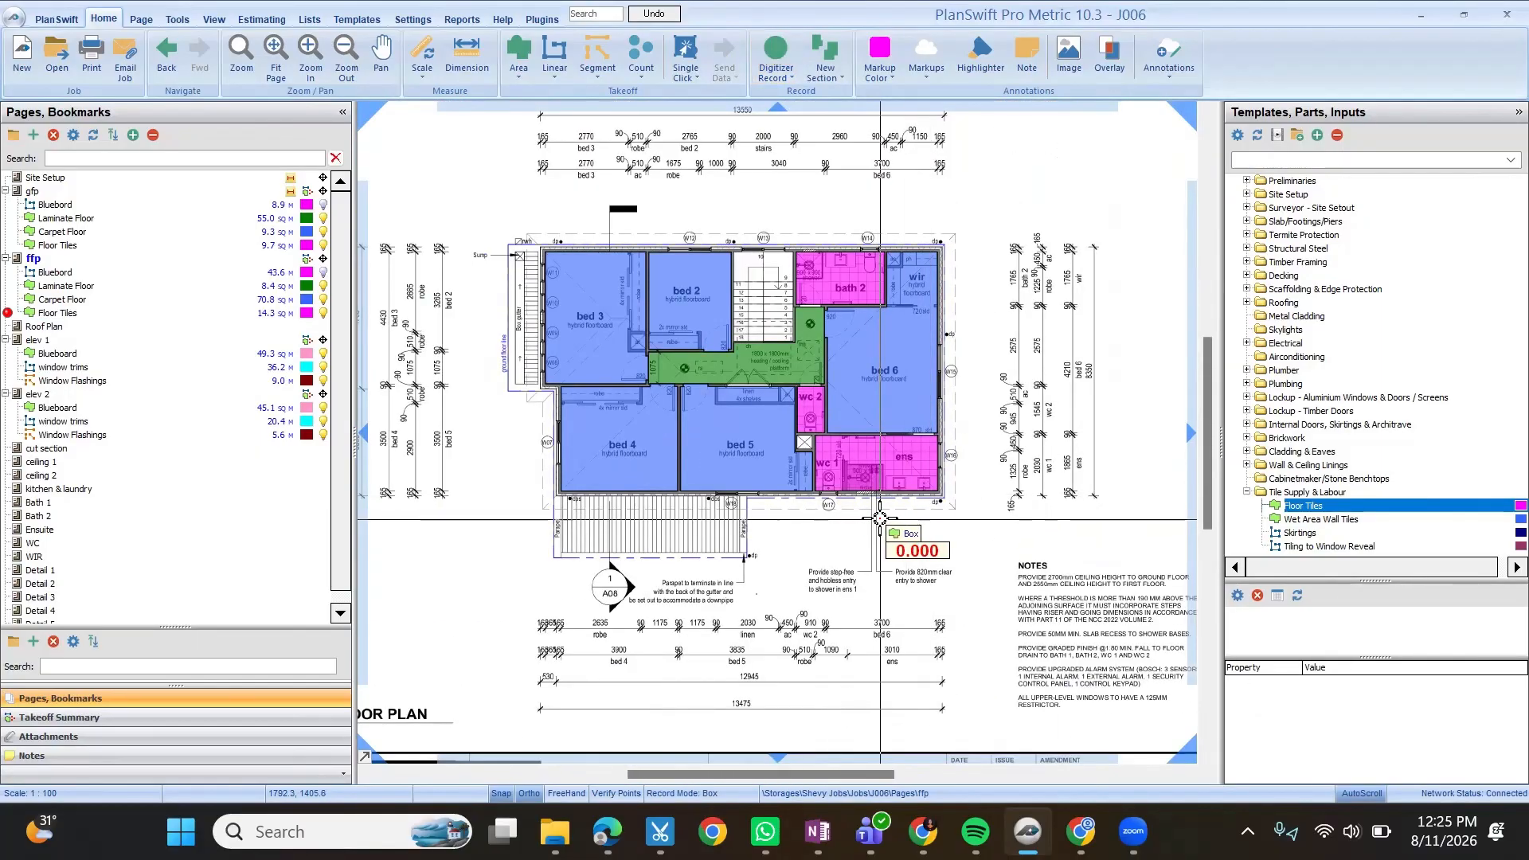
# Review the tiled wet areas on the first-floor plan, particularly the ensuite shower and its wall next to wc 1.
pyautogui.moveTo(1171, 716); pyautogui.dragTo(995, 615)
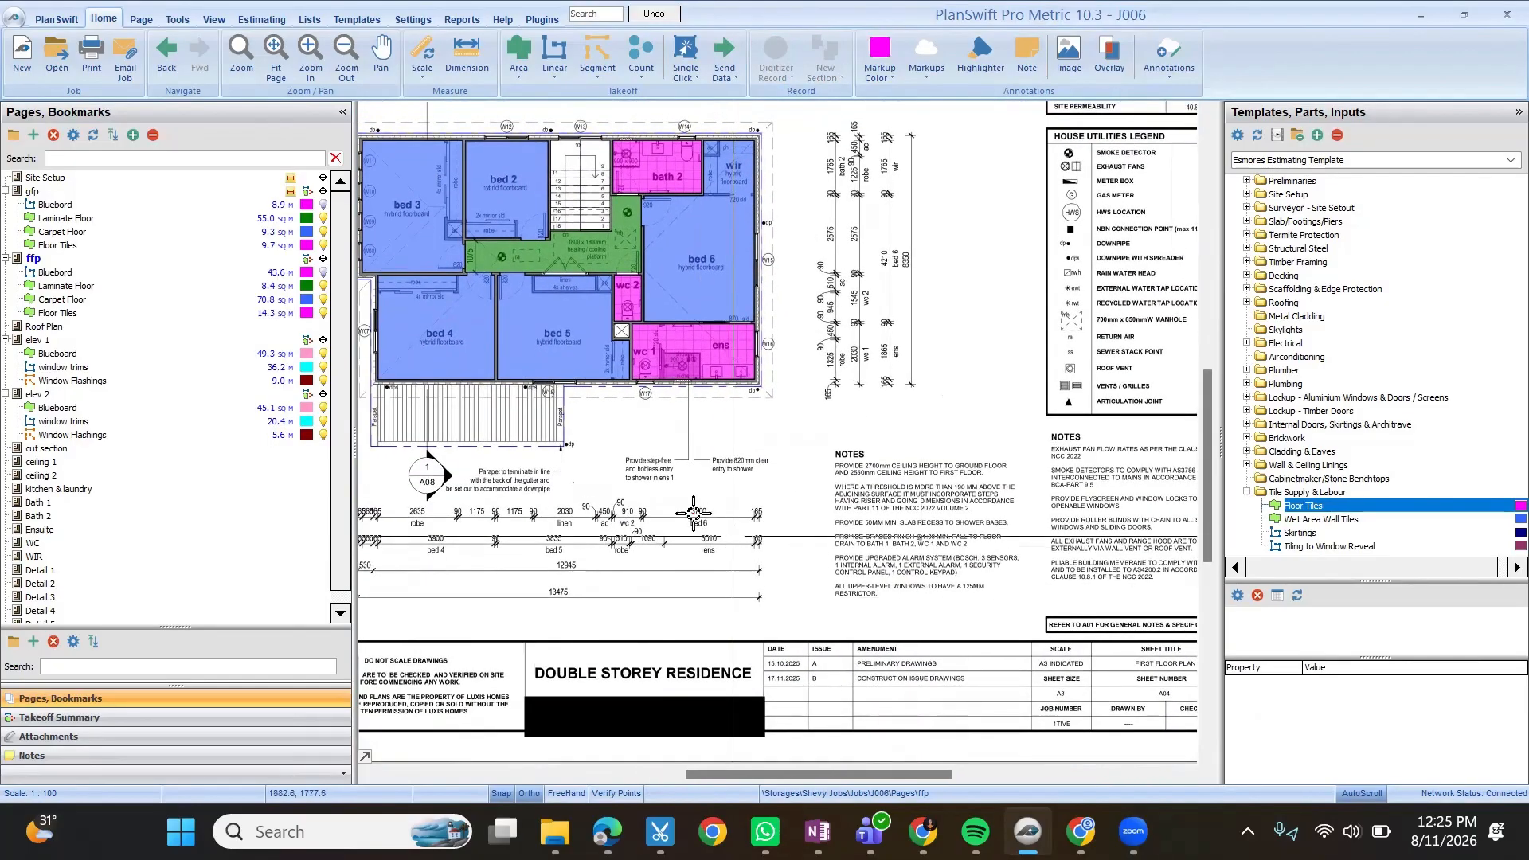
pyautogui.moveTo(598, 462); pyautogui.dragTo(720, 633)
pyautogui.scroll(3, 756, 339)
pyautogui.scroll(-2, 677, 347)
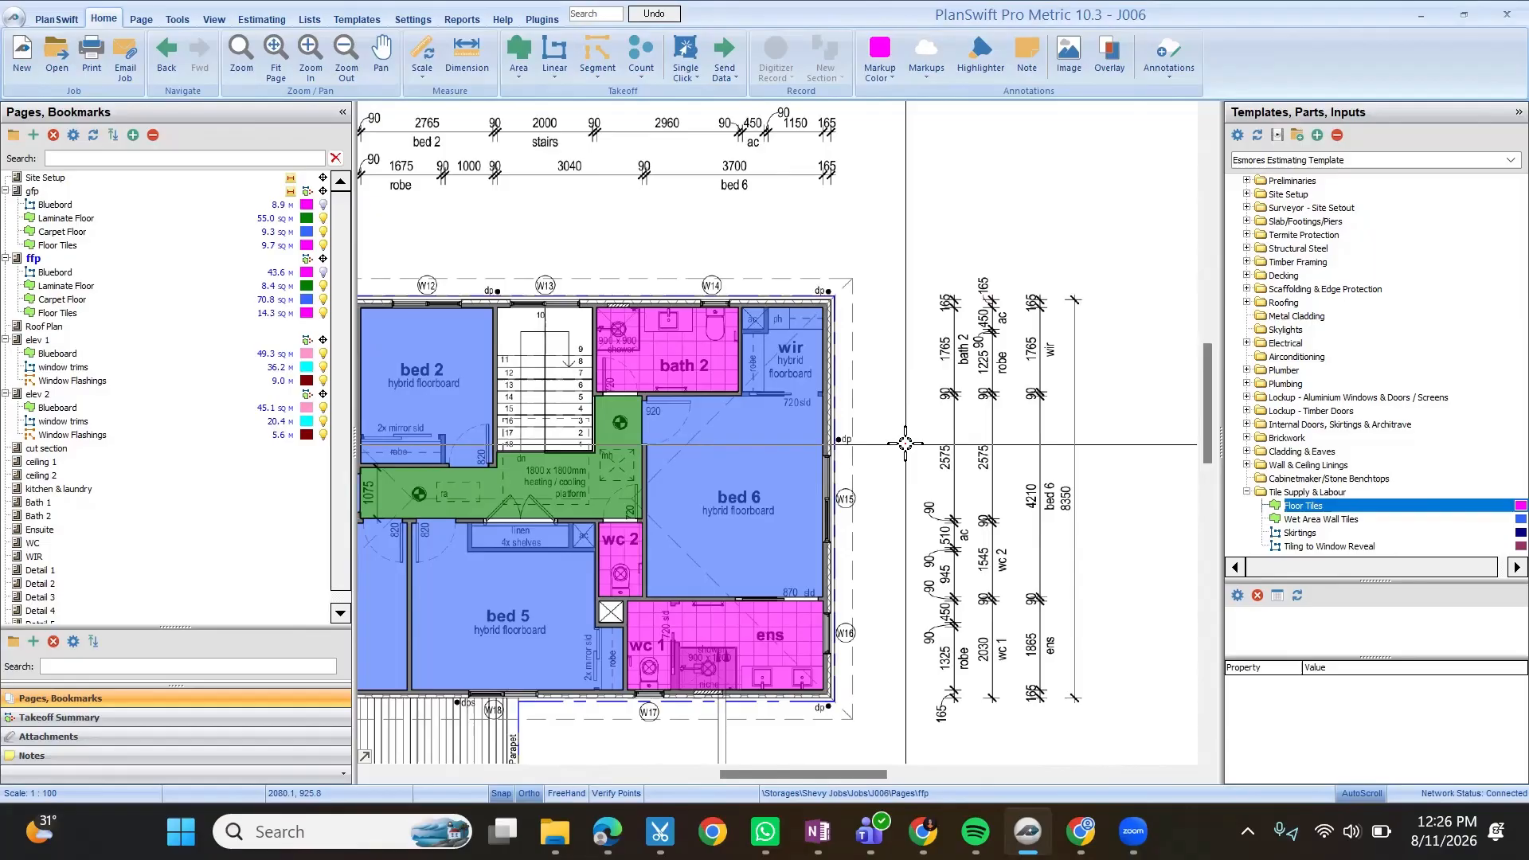
pyautogui.scroll(3, 630, 639)
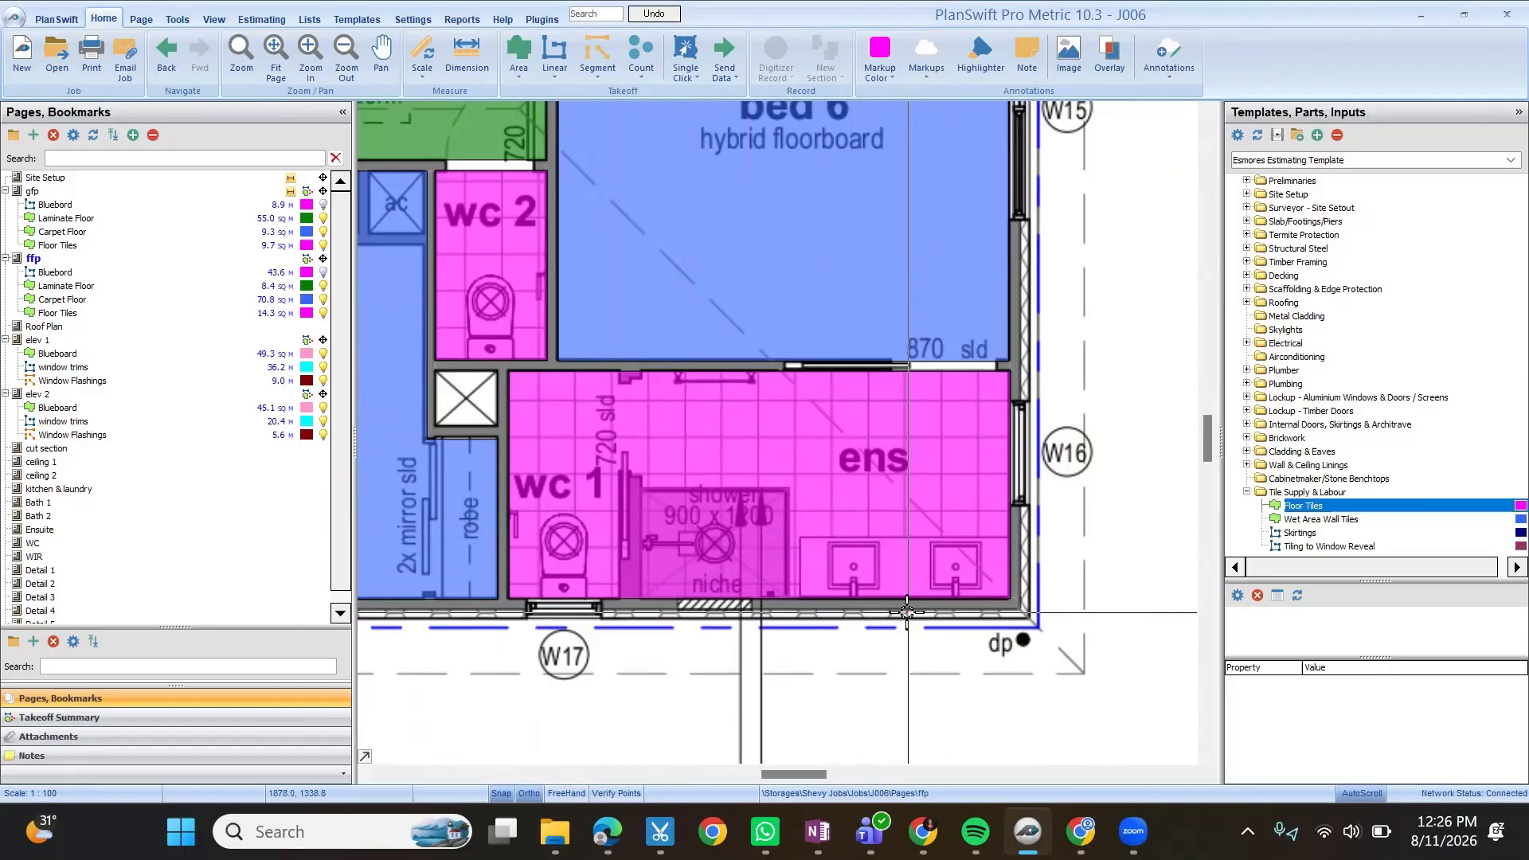
pyautogui.scroll(2, 621, 521)
pyautogui.scroll(-2, 828, 456)
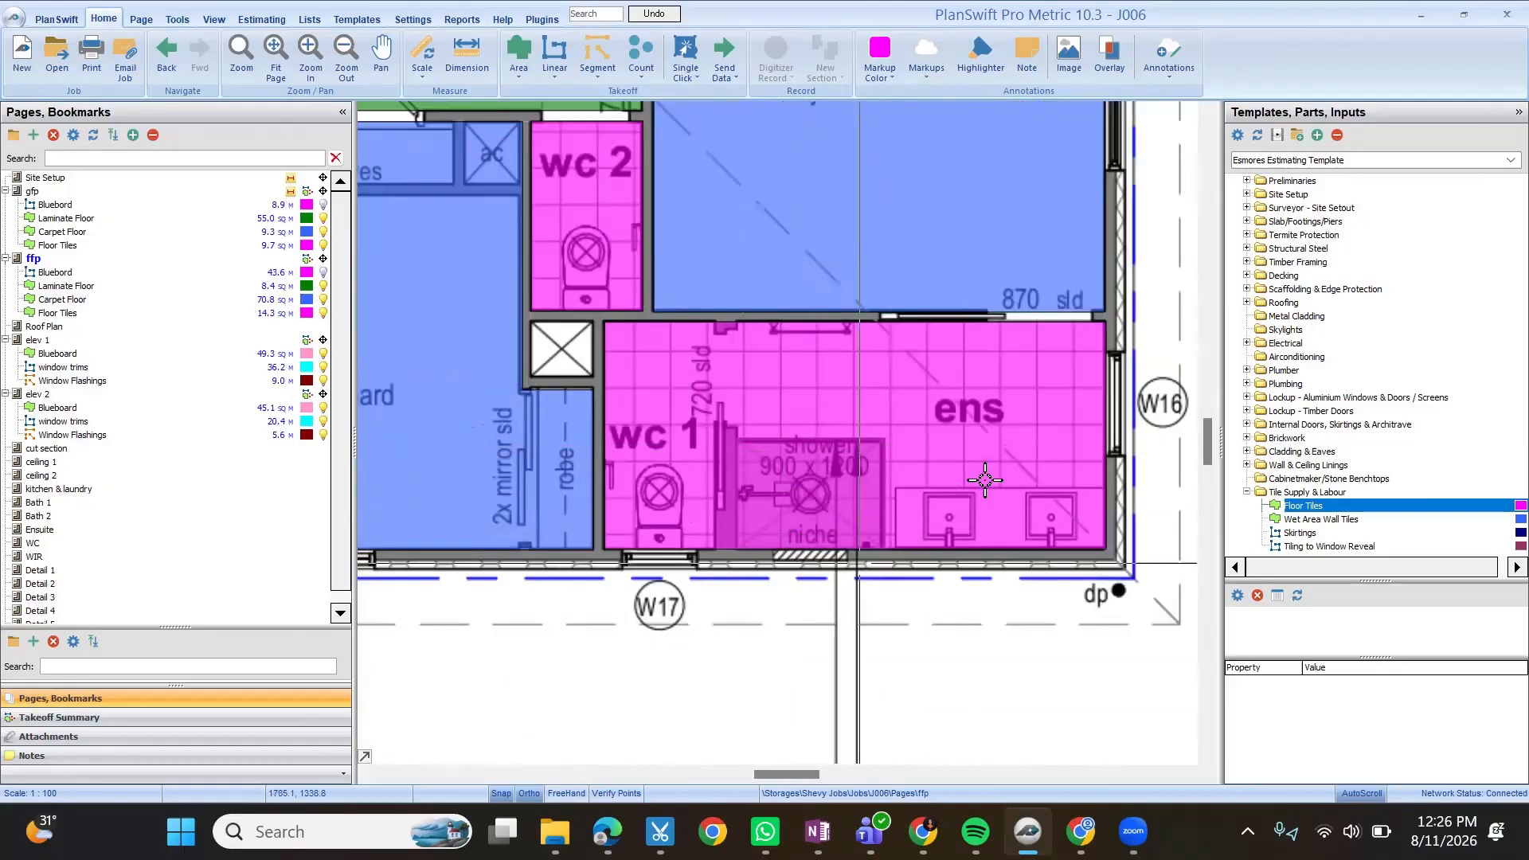
pyautogui.scroll(5, 716, 493)
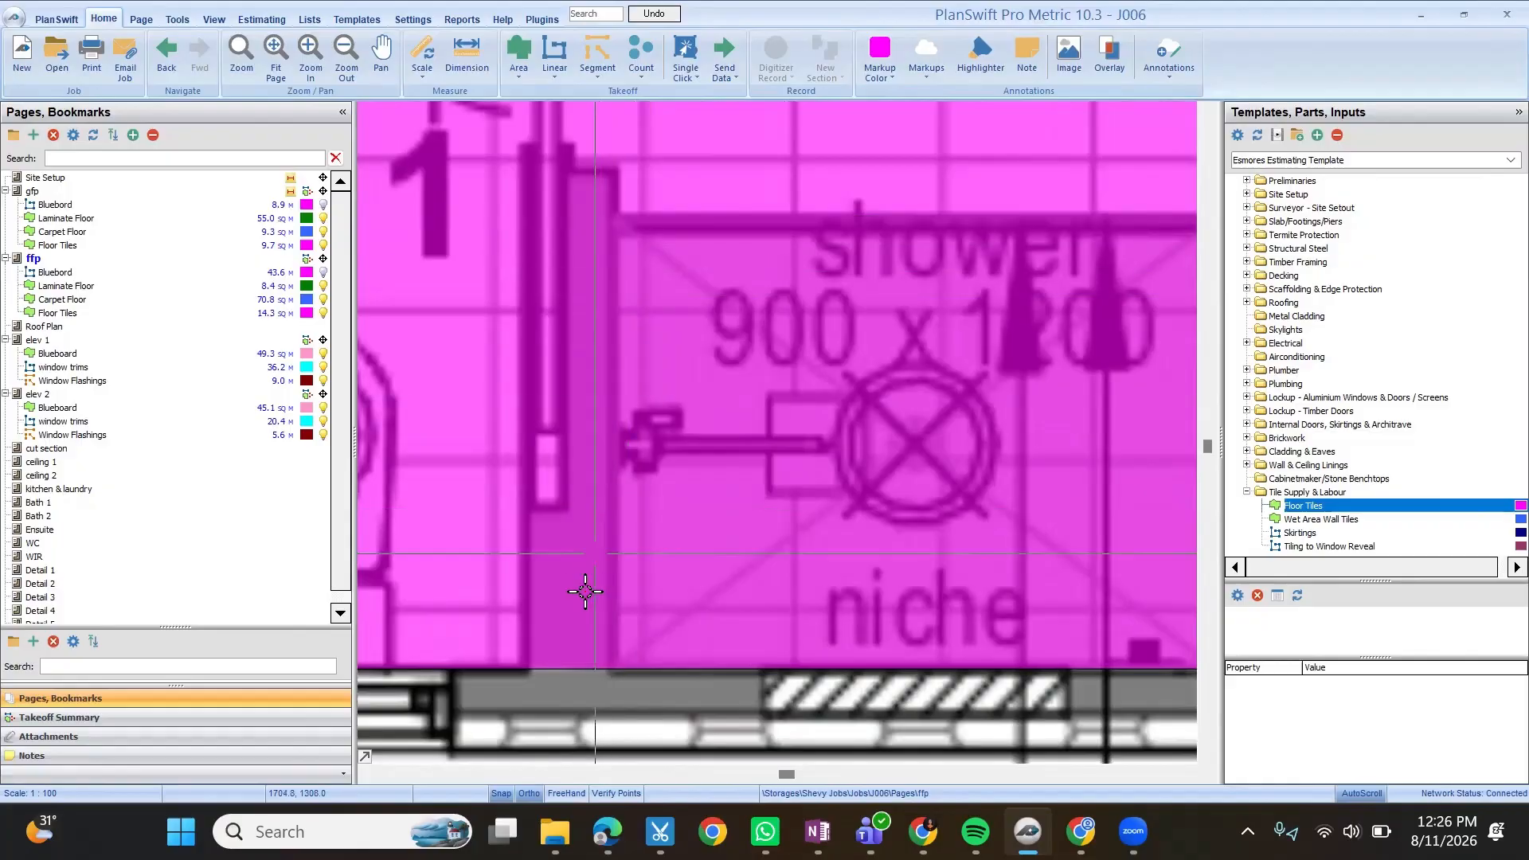
pyautogui.scroll(-5, 677, 597)
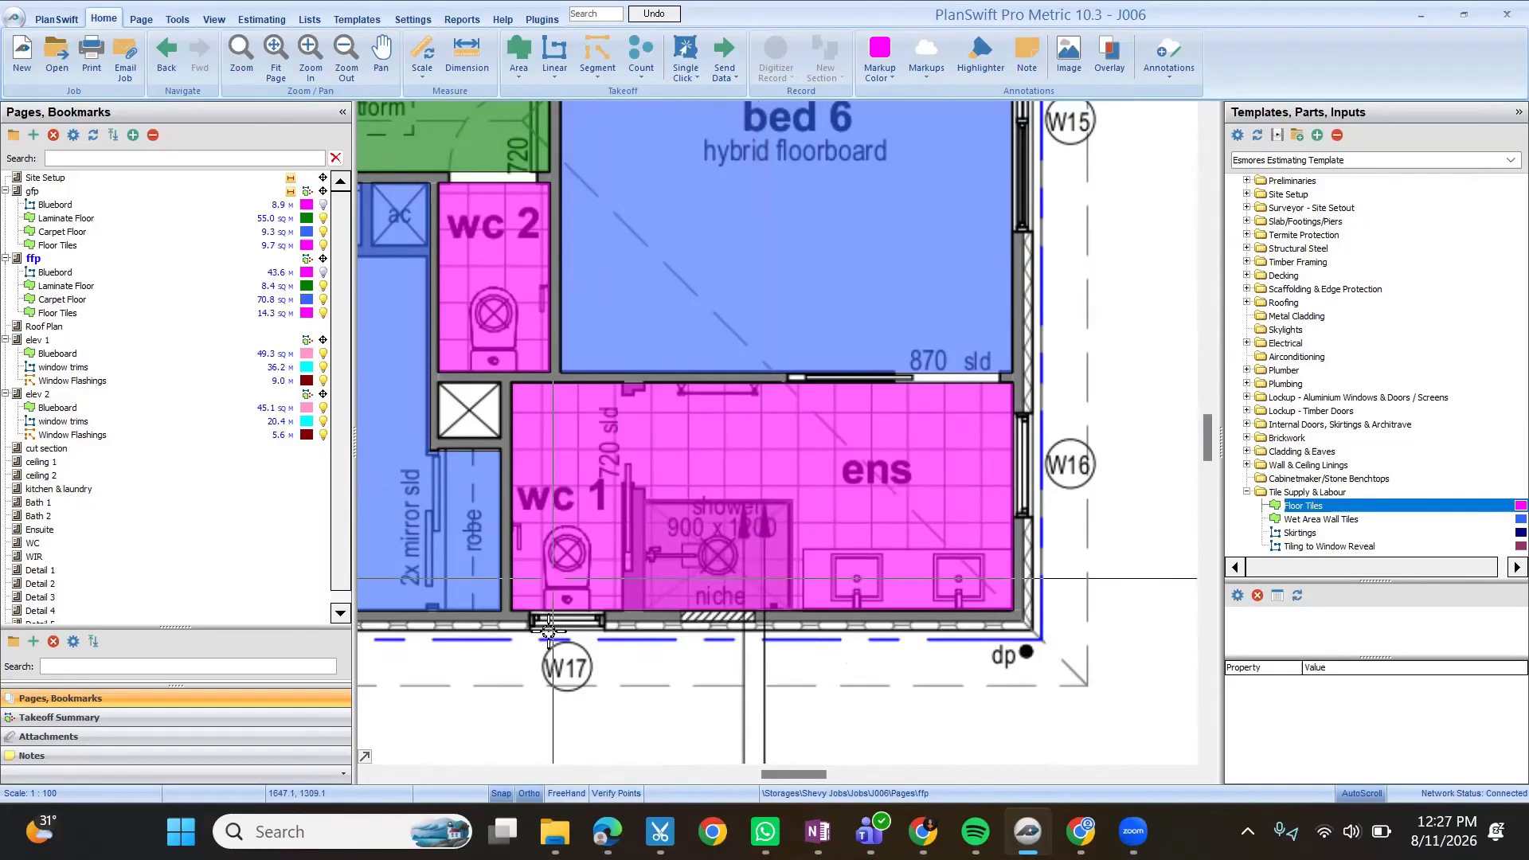
pyautogui.scroll(3, 666, 557)
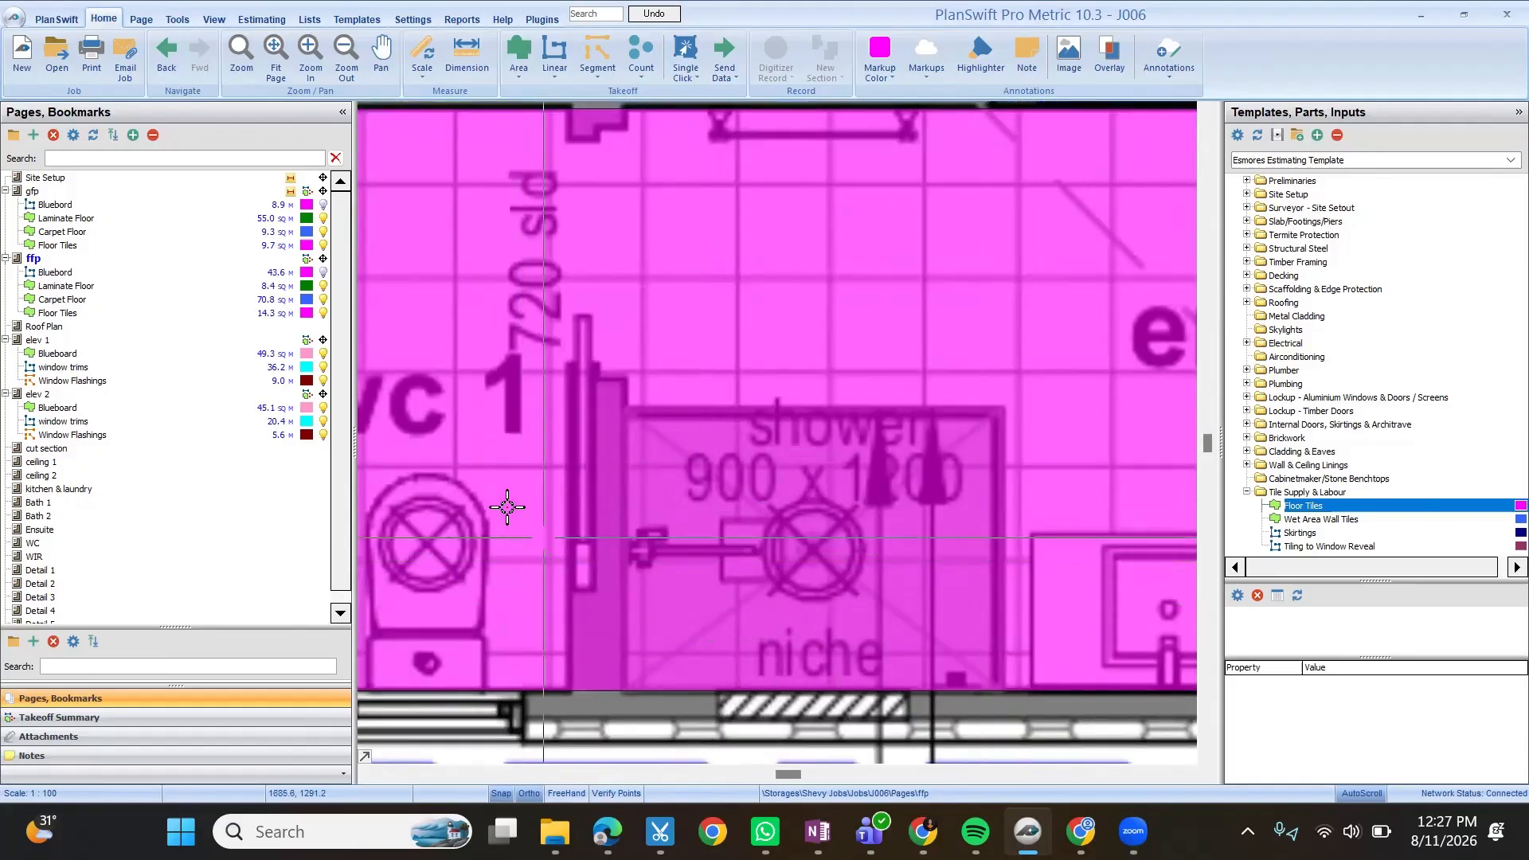
pyautogui.scroll(-6, 507, 507)
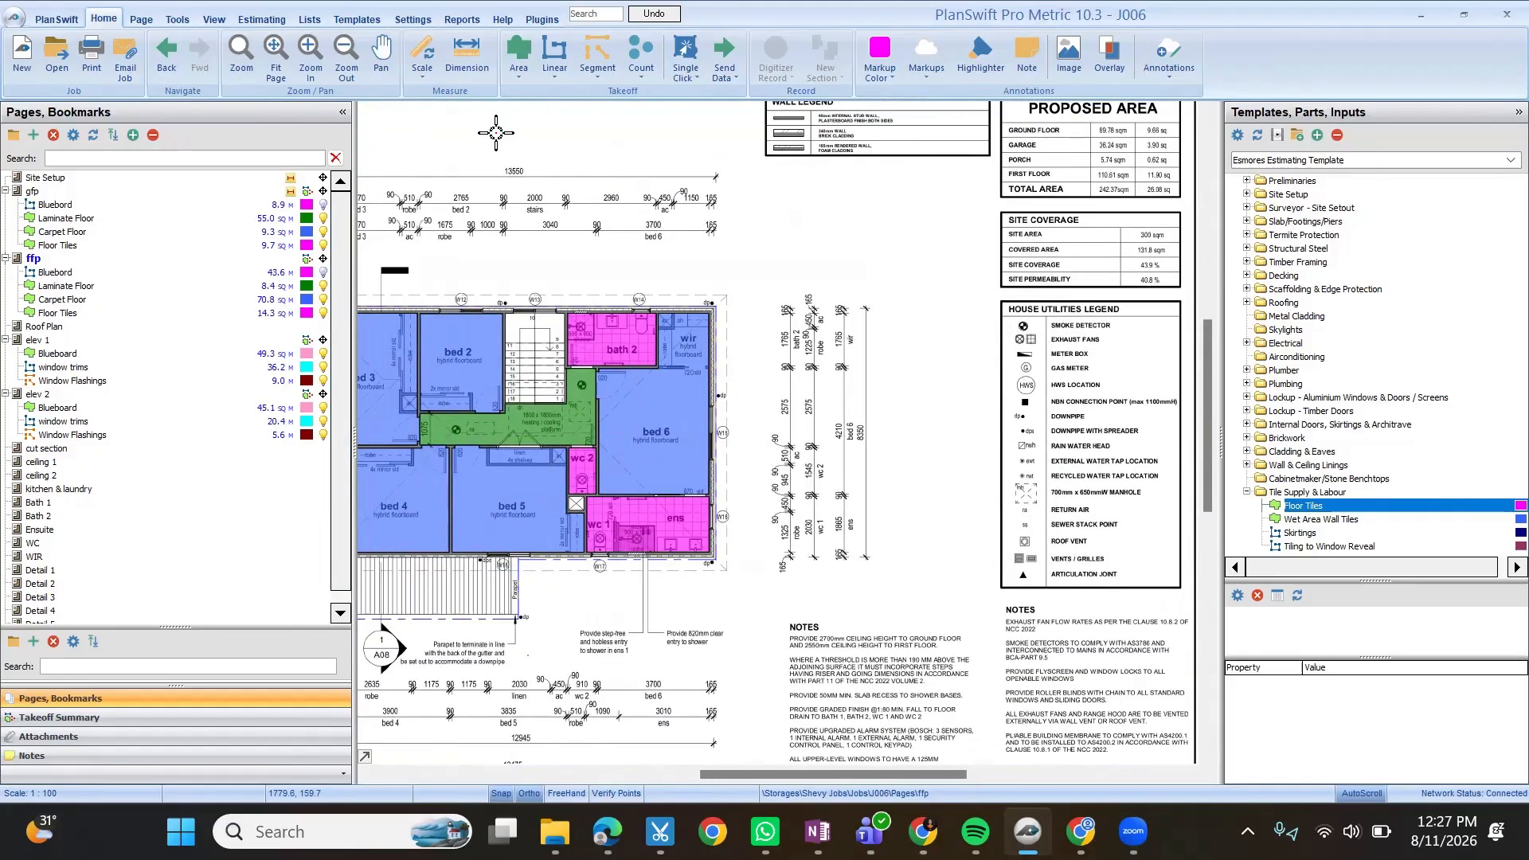
# Create a metric wall area takeoff named Wall Tiles with wall height 2.2, 1 wall side and wall width 100.
pyautogui.click(516, 78)
pyautogui.click(554, 77)
pyautogui.click(581, 107)
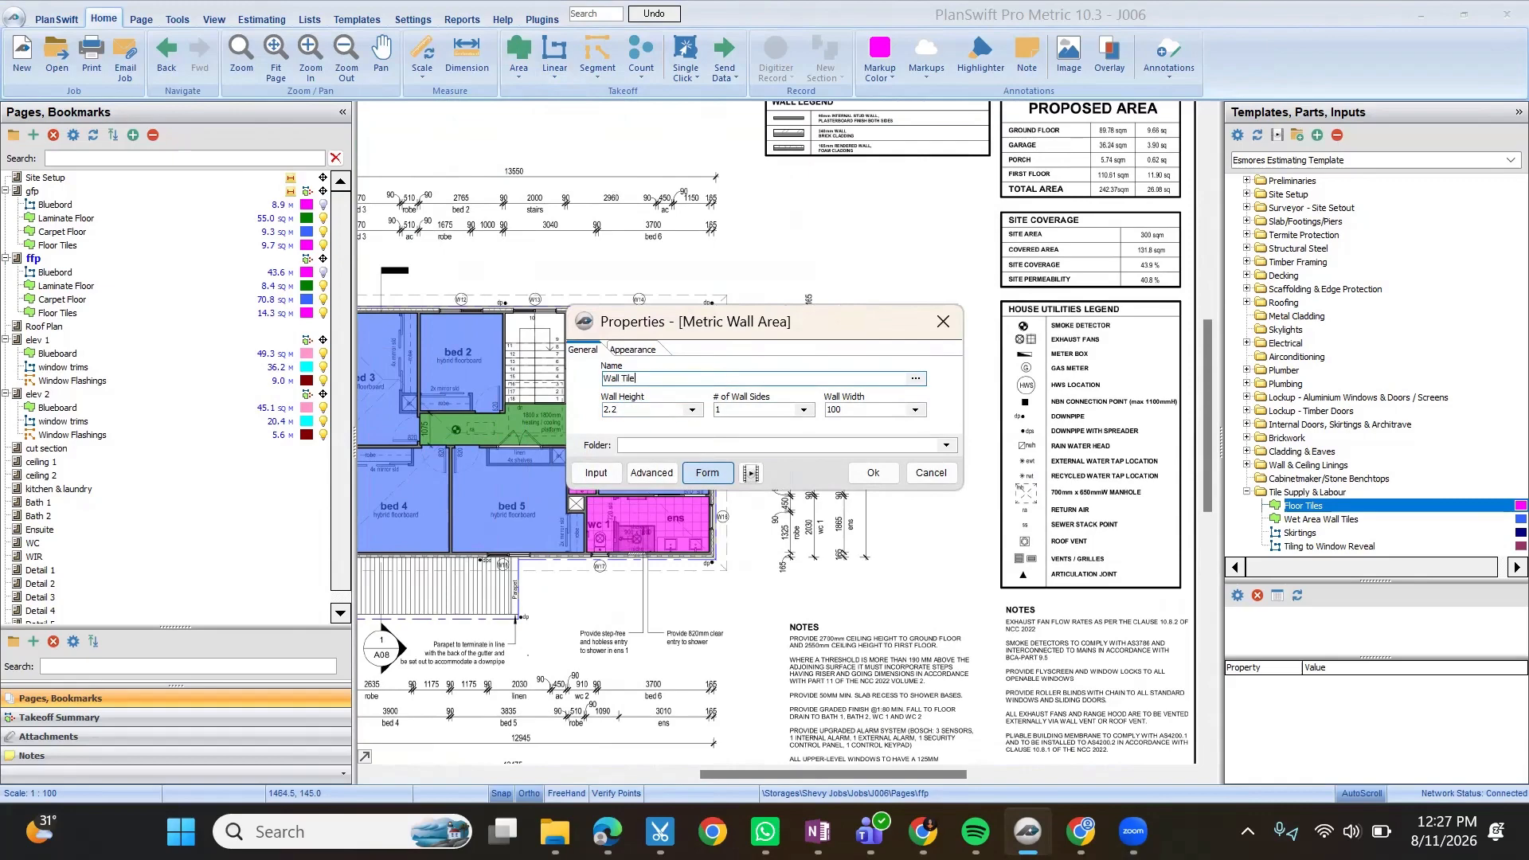
pyautogui.click(872, 476)
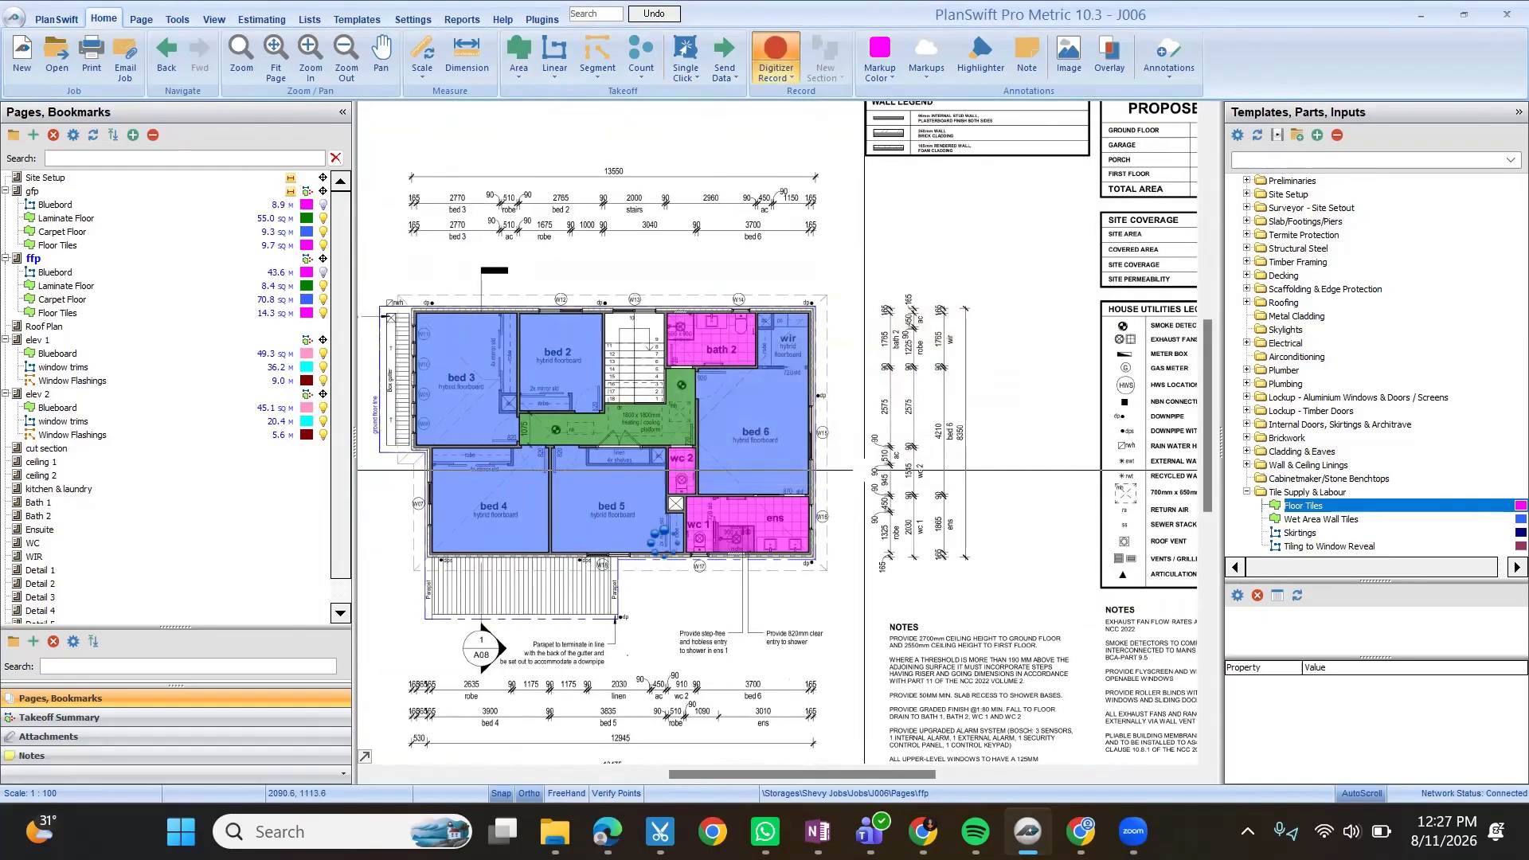
# Trace Wall Tiles point to point along the ensuite shower's niche wall and the adjoining wall beside wc 1.
pyautogui.scroll(3, 748, 358)
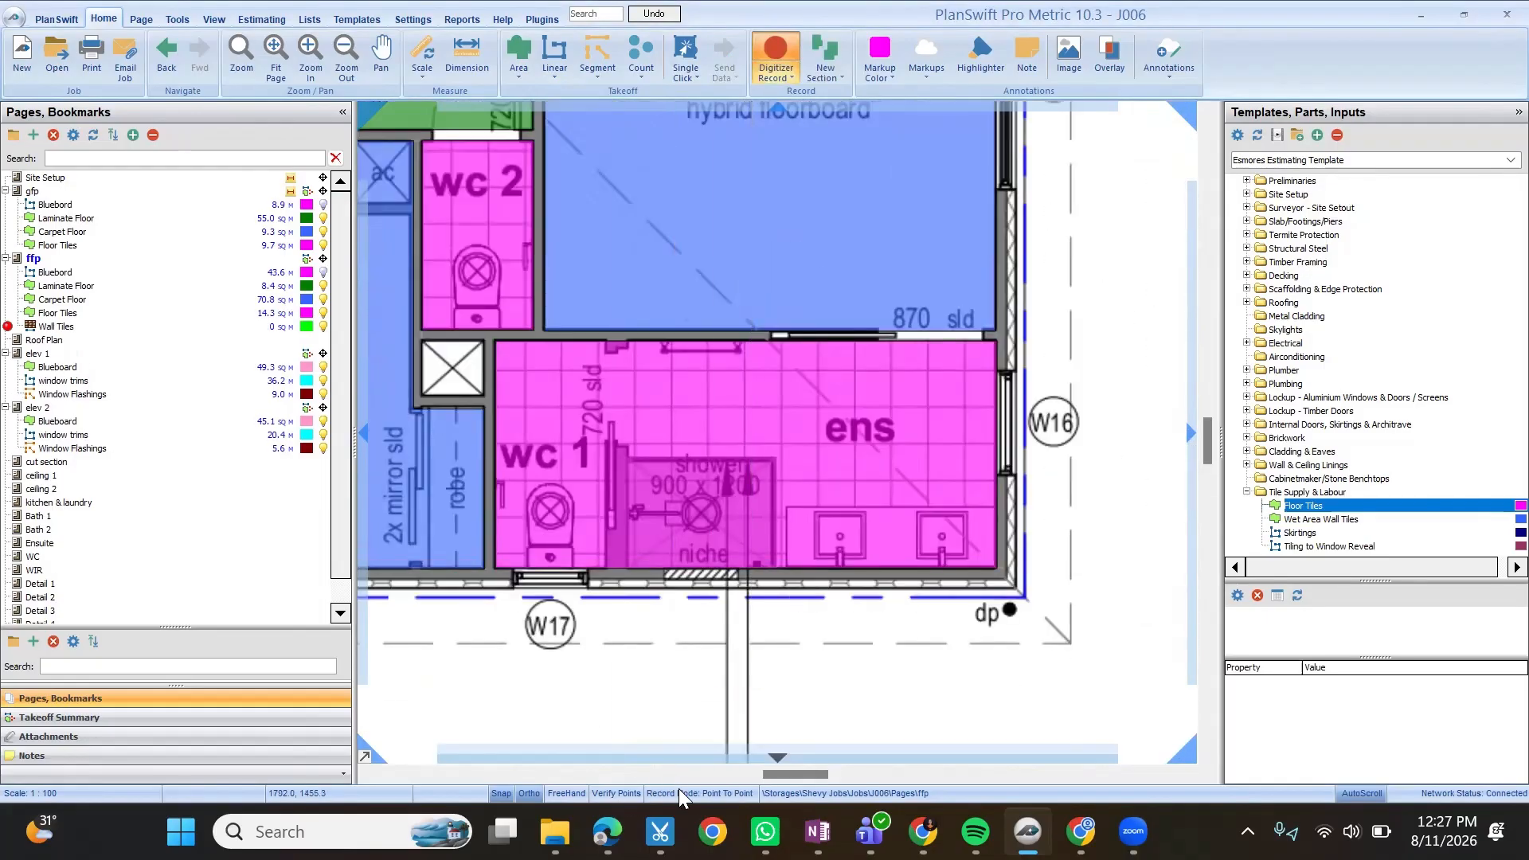
pyautogui.scroll(5, 796, 685)
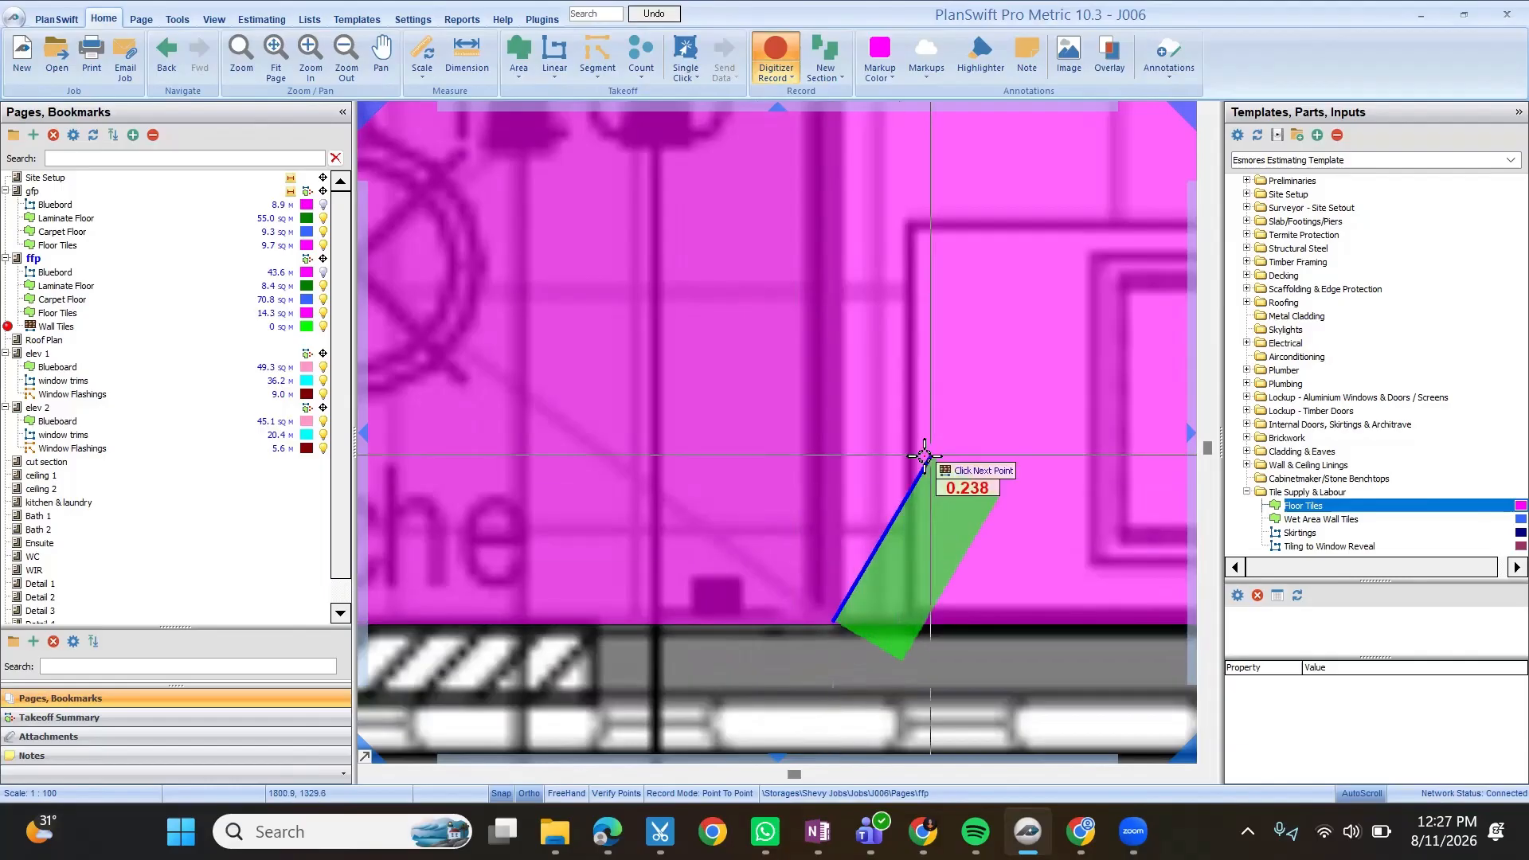
pyautogui.scroll(-3, 749, 557)
pyautogui.click(512, 523)
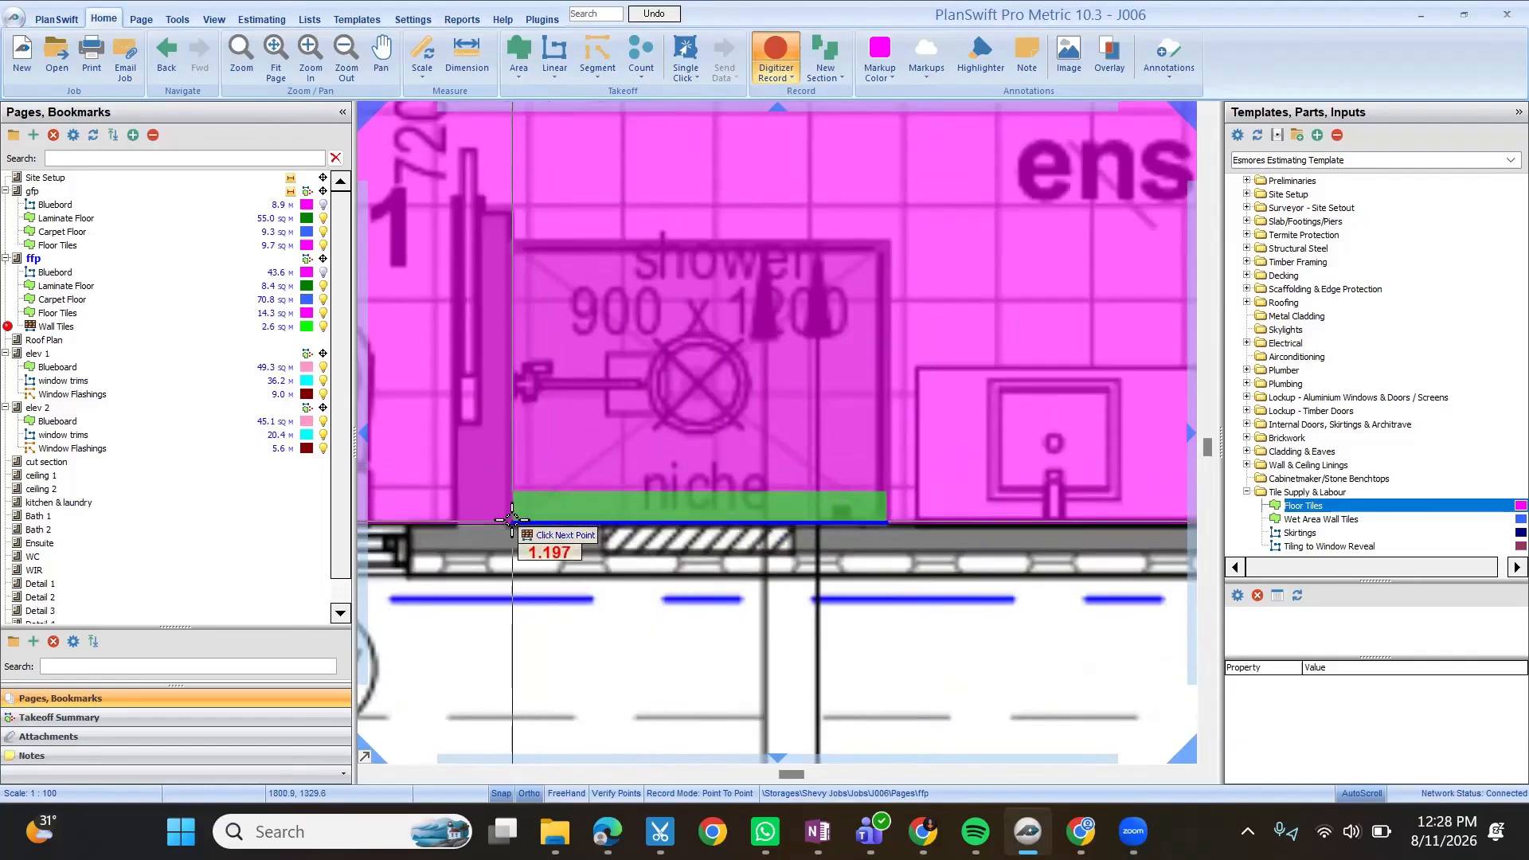
pyautogui.click(512, 213)
pyautogui.scroll(-4, 803, 333)
pyautogui.press('Escape')
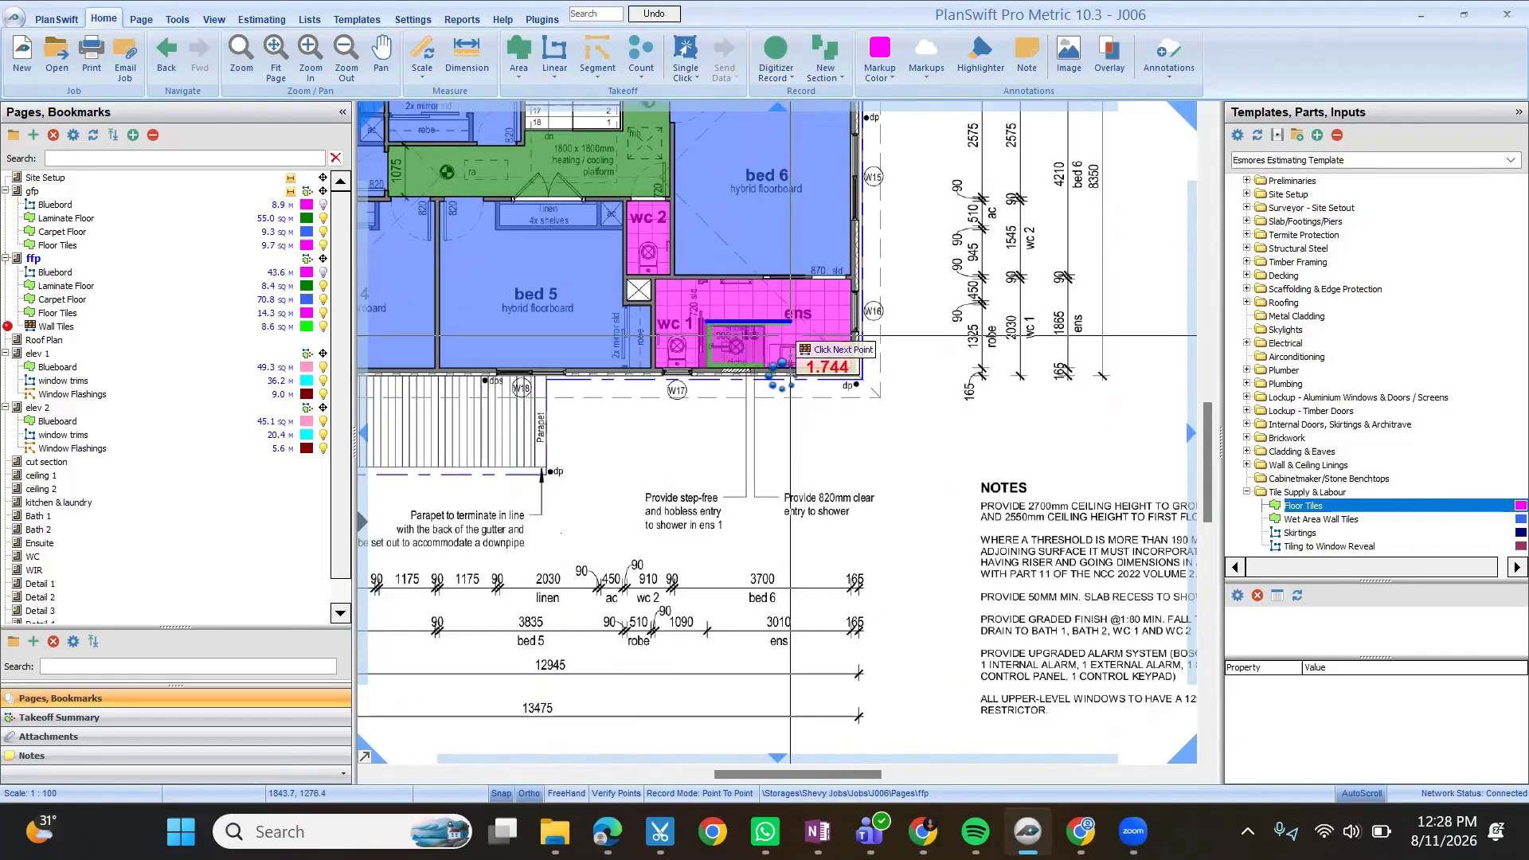
pyautogui.scroll(-3, 788, 334)
pyautogui.scroll(8, 780, 199)
pyautogui.scroll(-5, 664, 293)
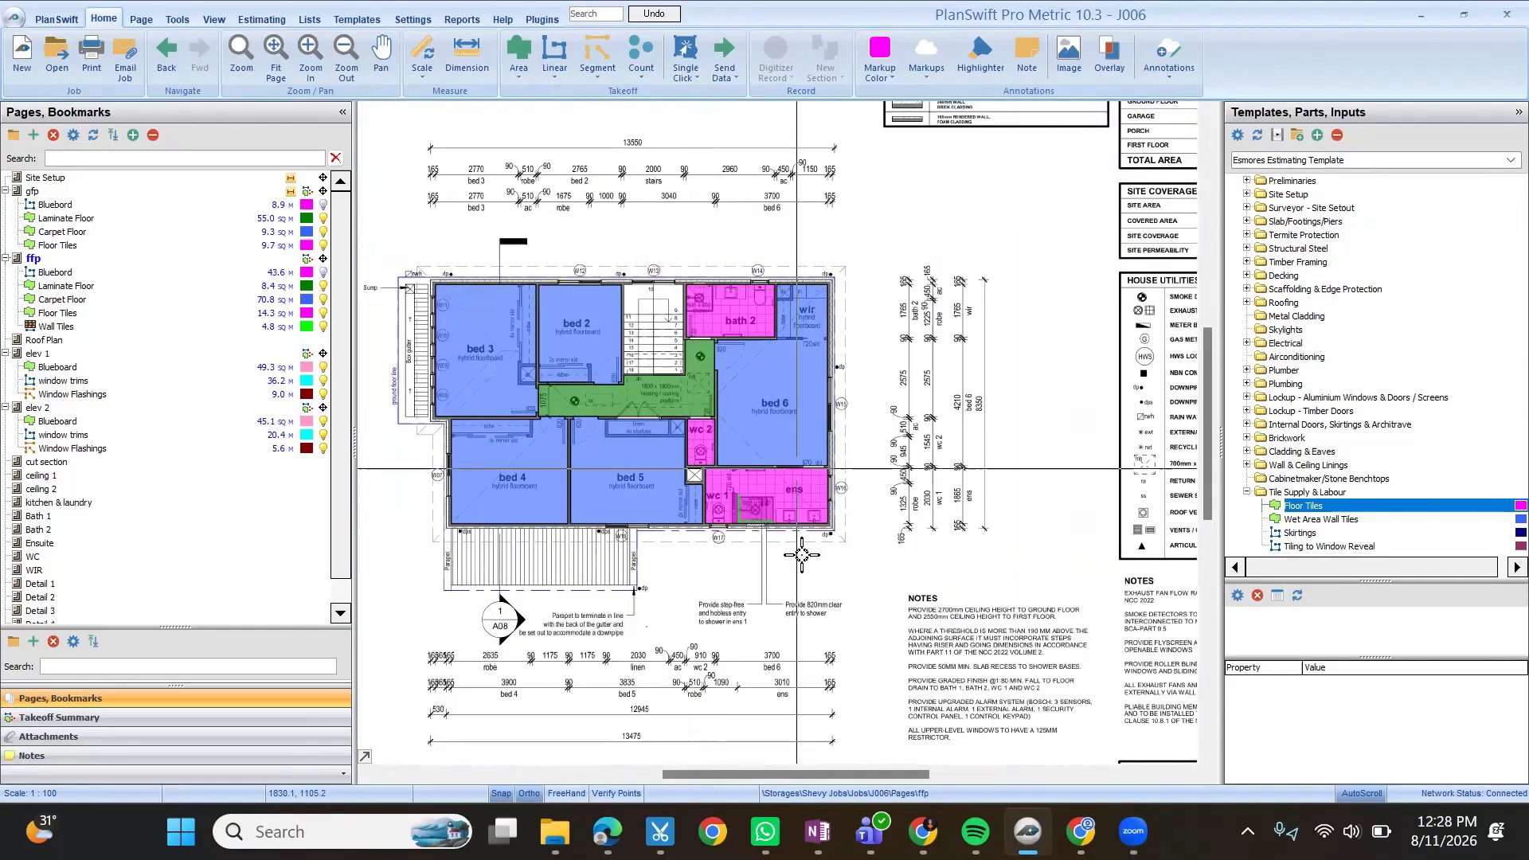
# Resume the Wall Tiles takeoff and trace the two walls around the 900 x 900 shower in bath 2.
pyautogui.scroll(6, 803, 554)
pyautogui.click(808, 582)
pyautogui.scroll(-8, 817, 580)
pyautogui.press('r')
pyautogui.scroll(8, 796, 450)
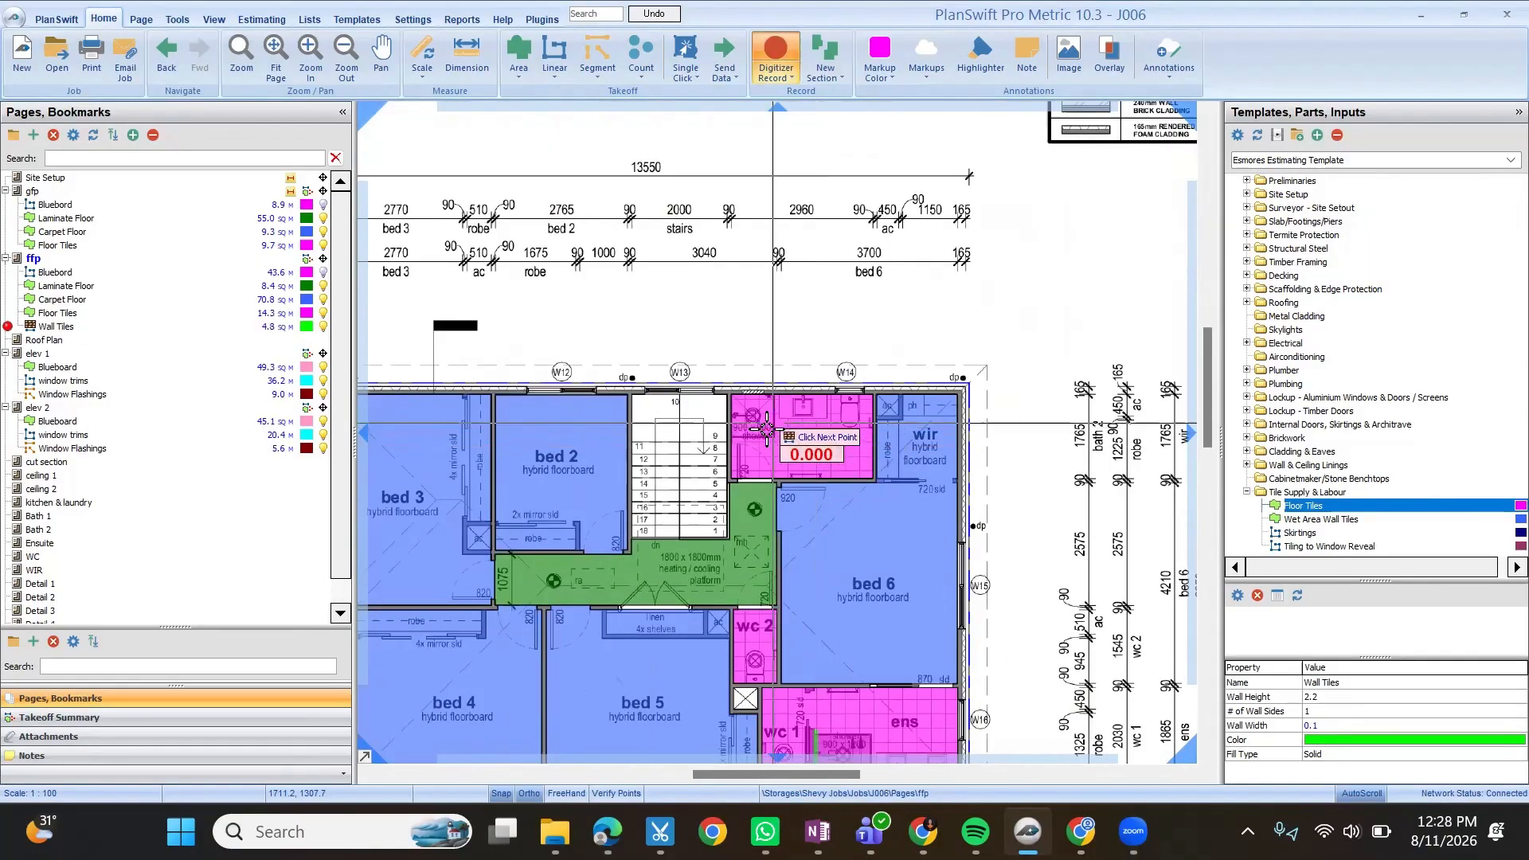
pyautogui.click(666, 453)
pyautogui.click(669, 183)
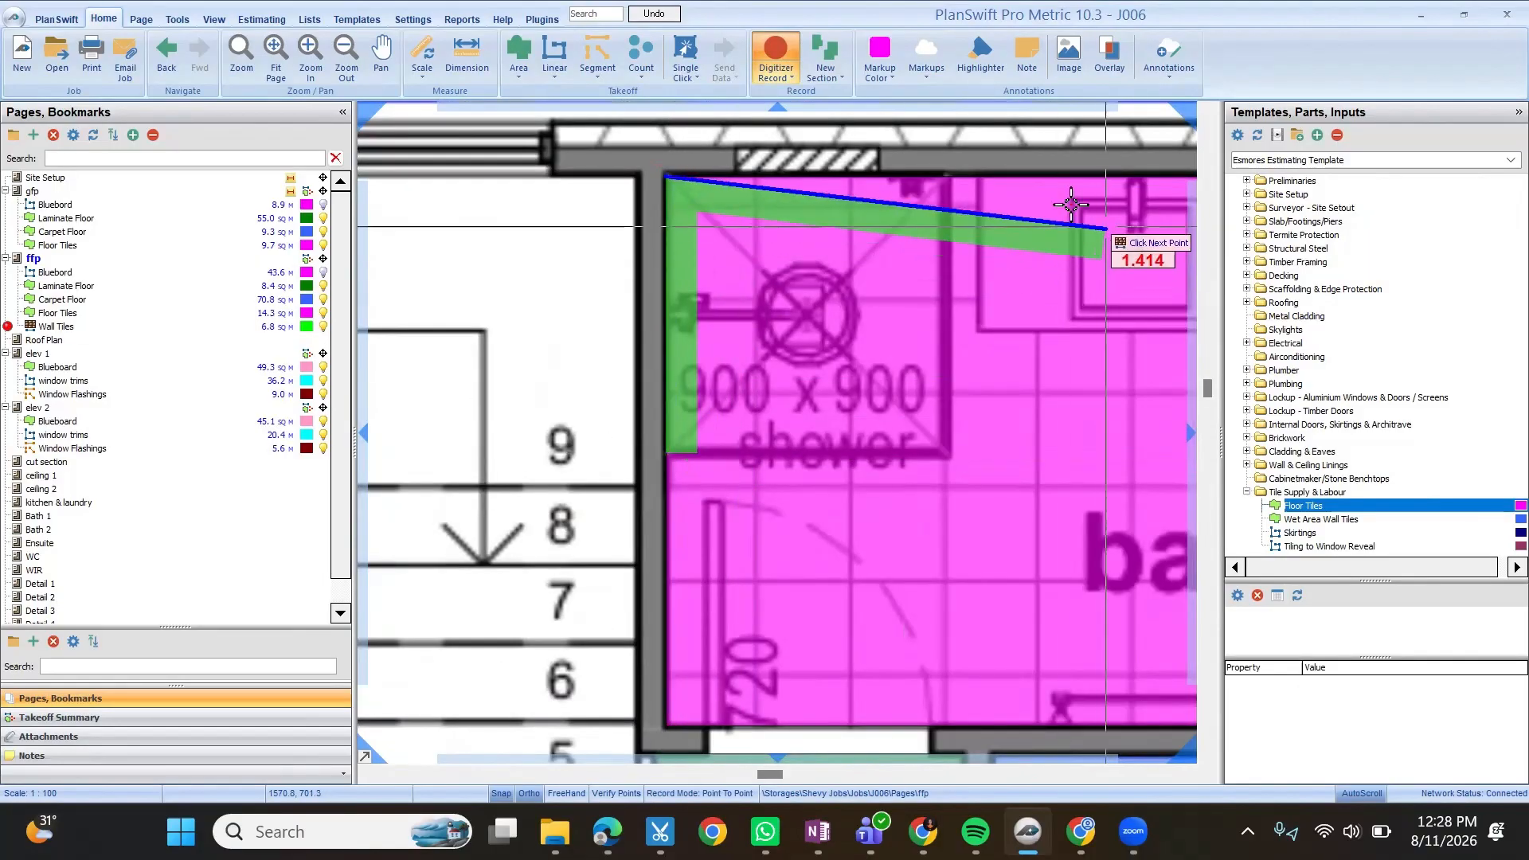
pyautogui.click(948, 183)
pyautogui.scroll(-5, 864, 341)
pyautogui.press('Escape')
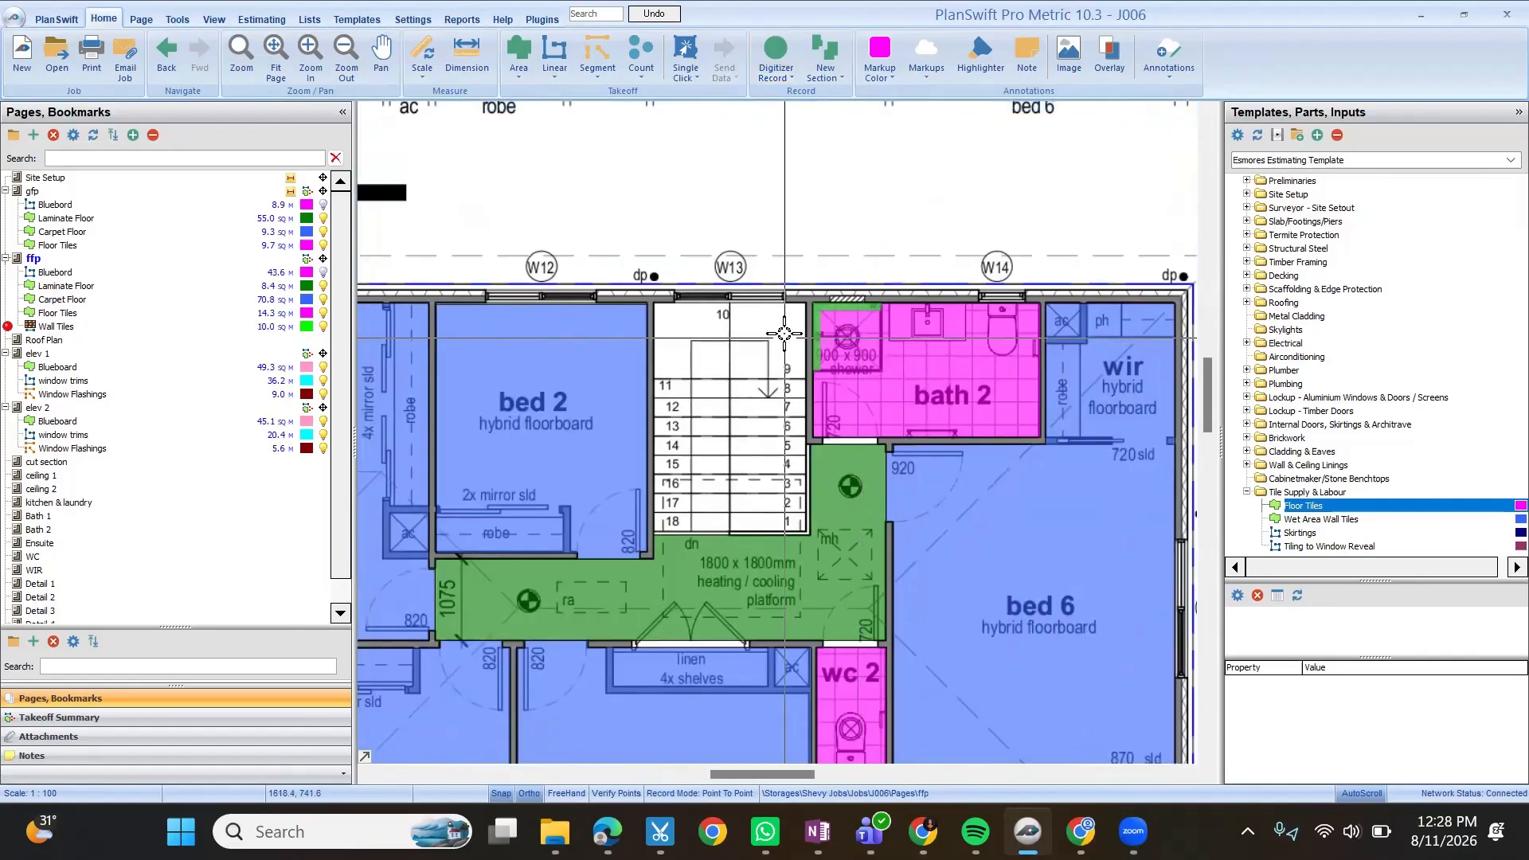
pyautogui.scroll(-5, 785, 335)
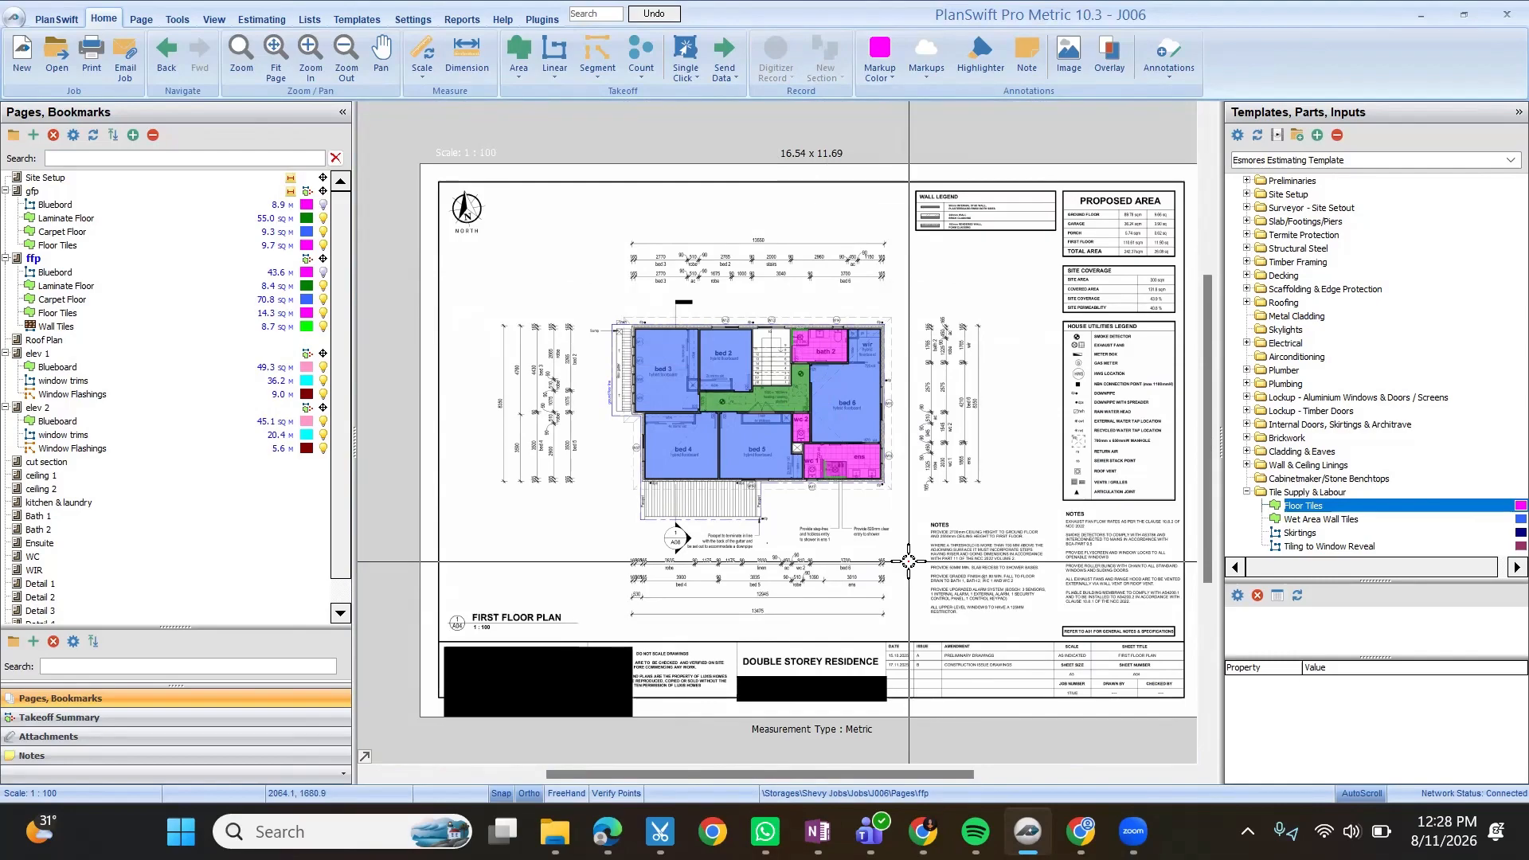
pyautogui.scroll(5, 853, 322)
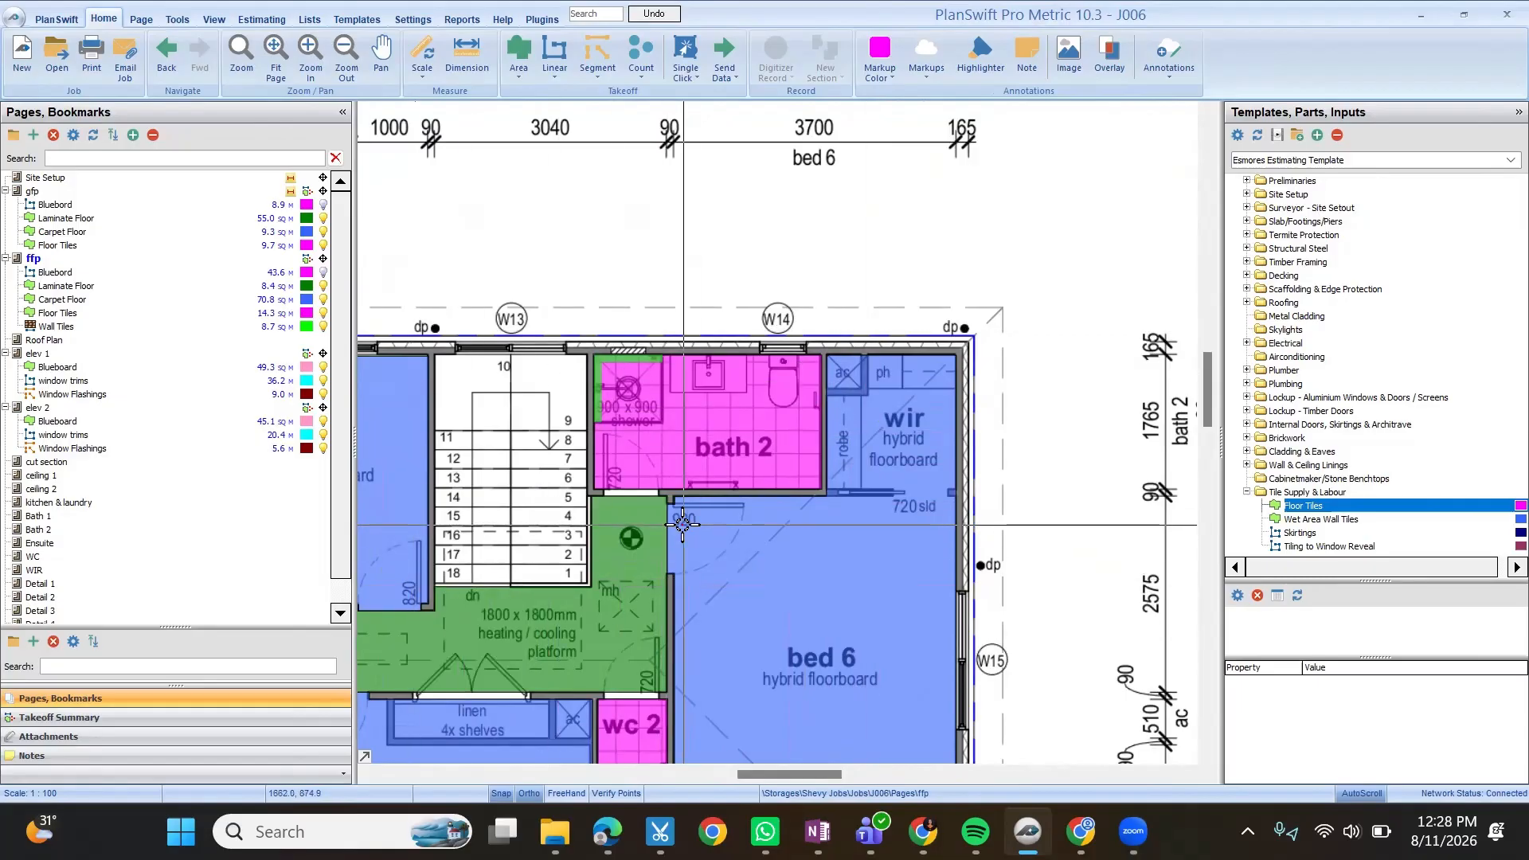
pyautogui.moveTo(694, 591)
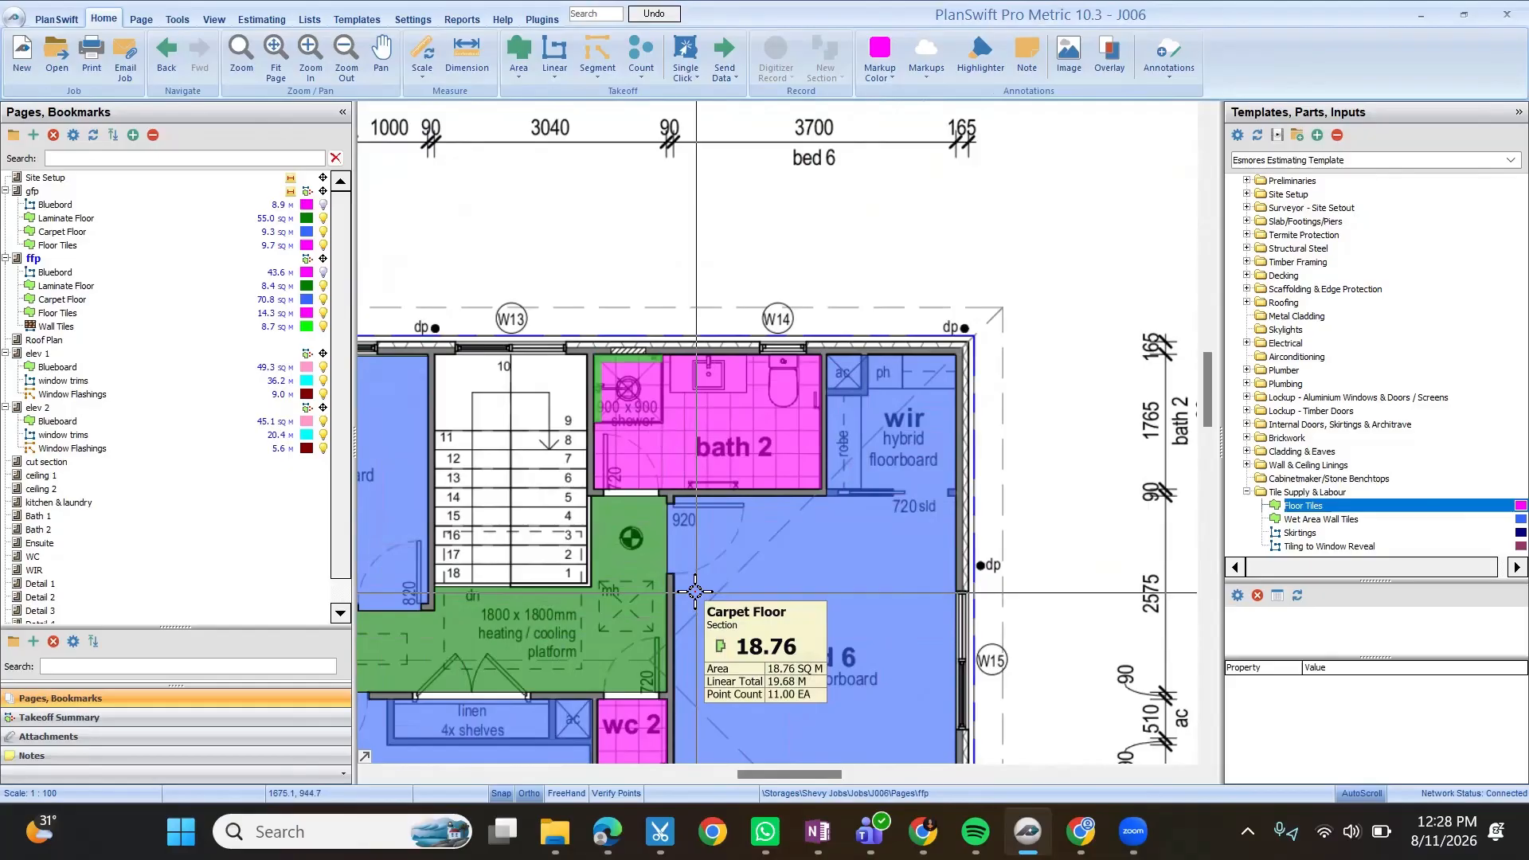
pyautogui.scroll(-5, 613, 399)
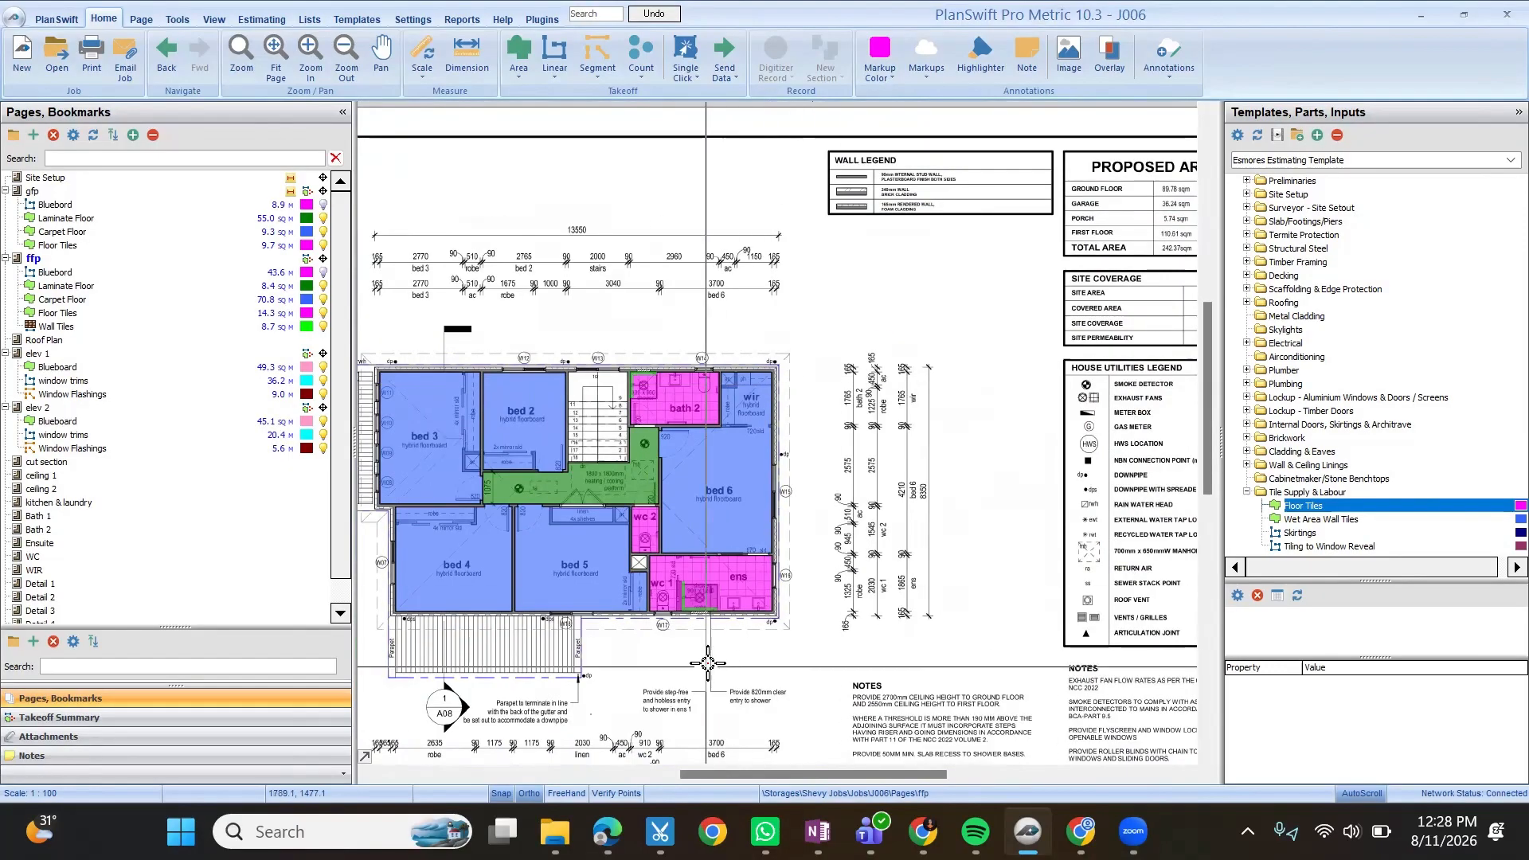
pyautogui.scroll(5, 613, 505)
pyautogui.scroll(-5, 613, 505)
# Continue the Wall Tiles takeoff on the ground-floor plan, tracing the bottom and niche walls of the 900 x 900 shower in bath 1.
pyautogui.click(104, 379)
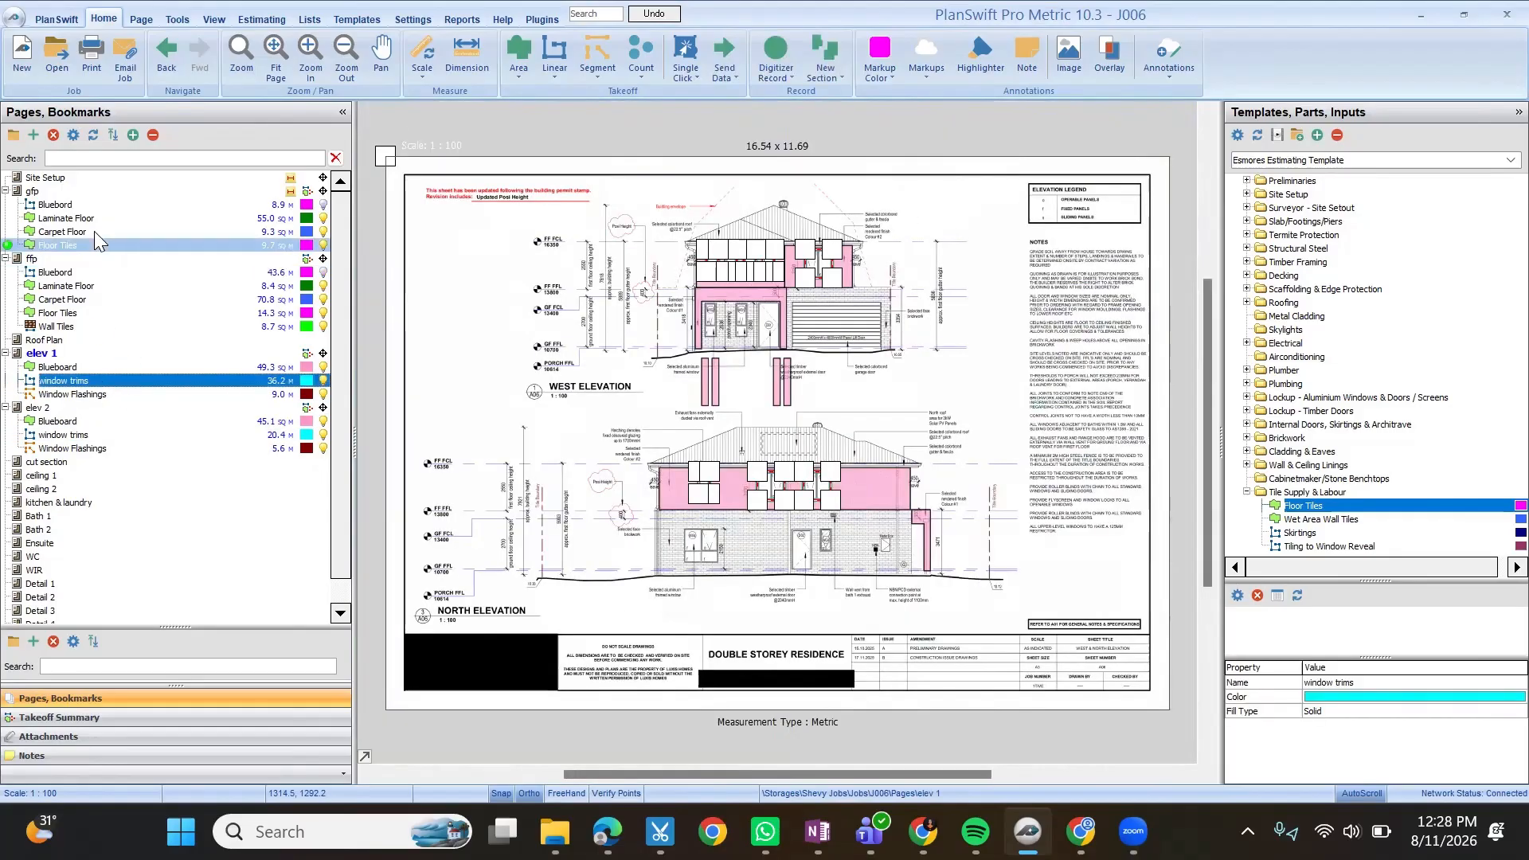
pyautogui.click(94, 231)
pyautogui.scroll(5, 535, 390)
pyautogui.scroll(-2, 535, 390)
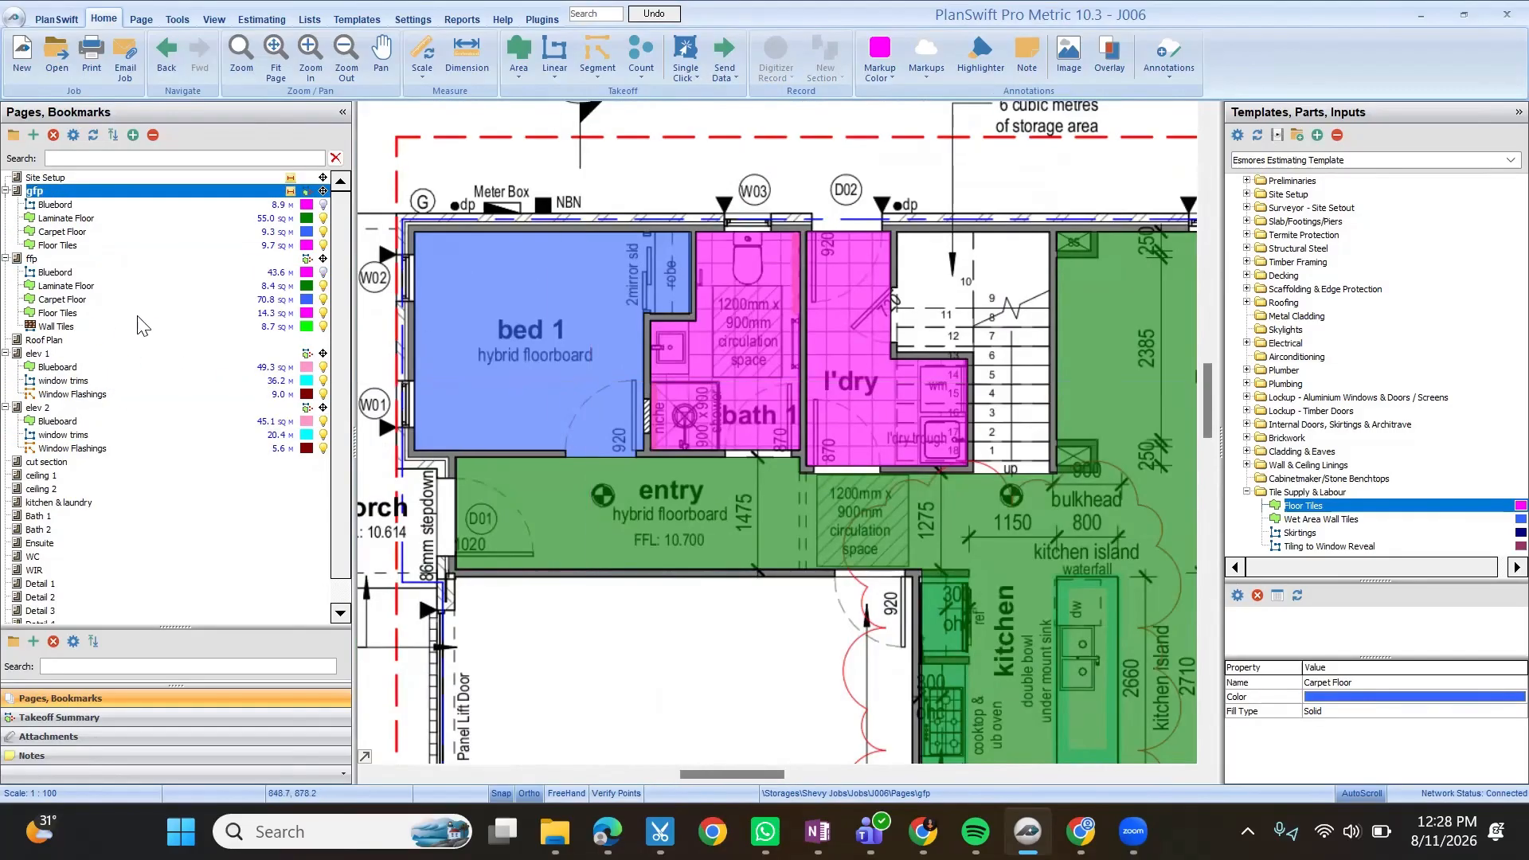
pyautogui.click(8, 326)
pyautogui.scroll(5, 675, 425)
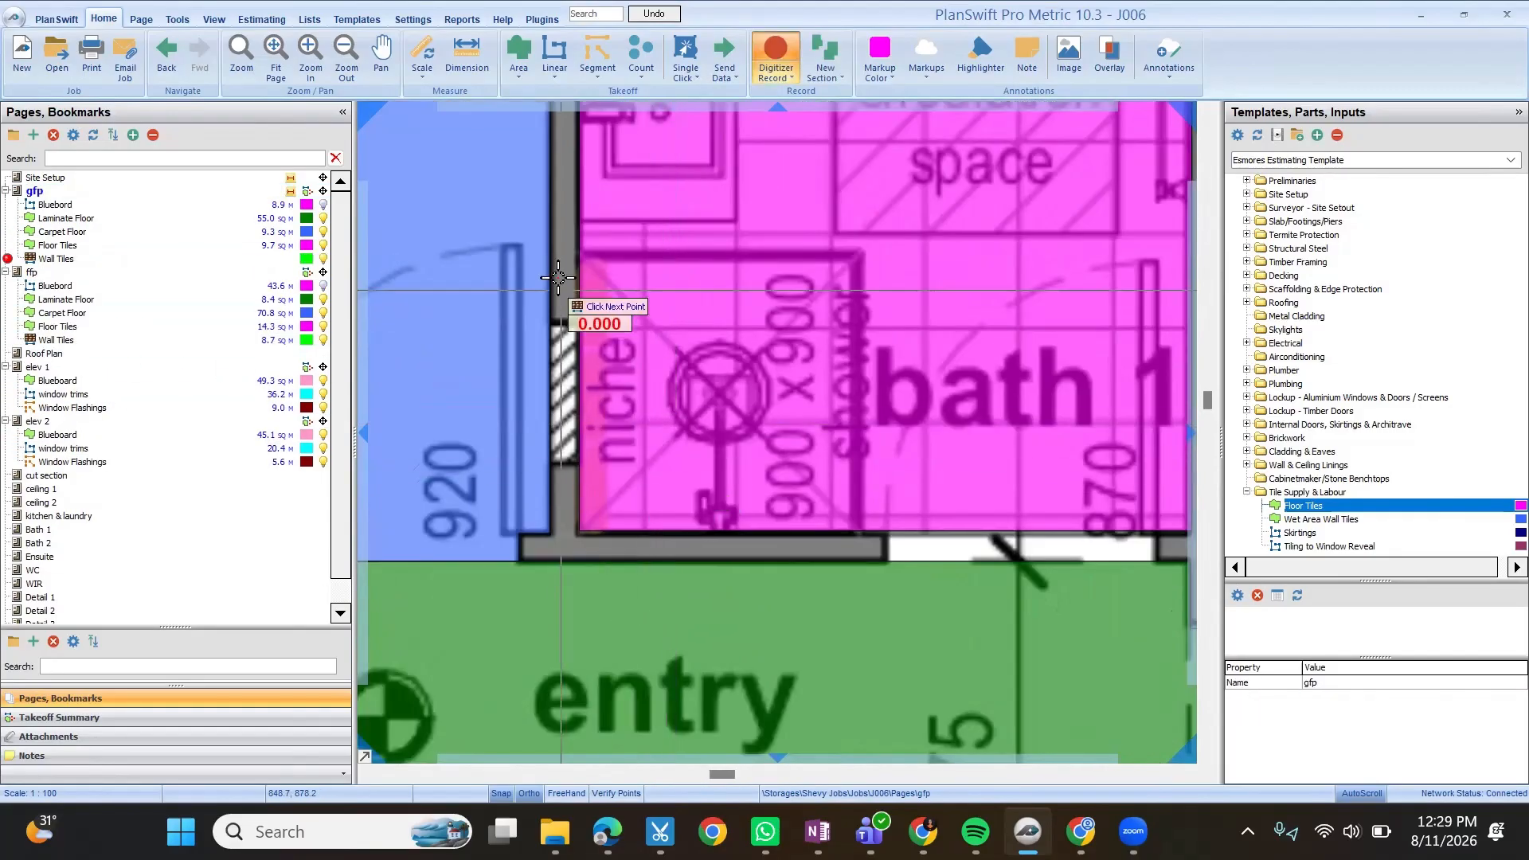
pyautogui.click(860, 528)
pyautogui.click(580, 529)
pyautogui.click(579, 253)
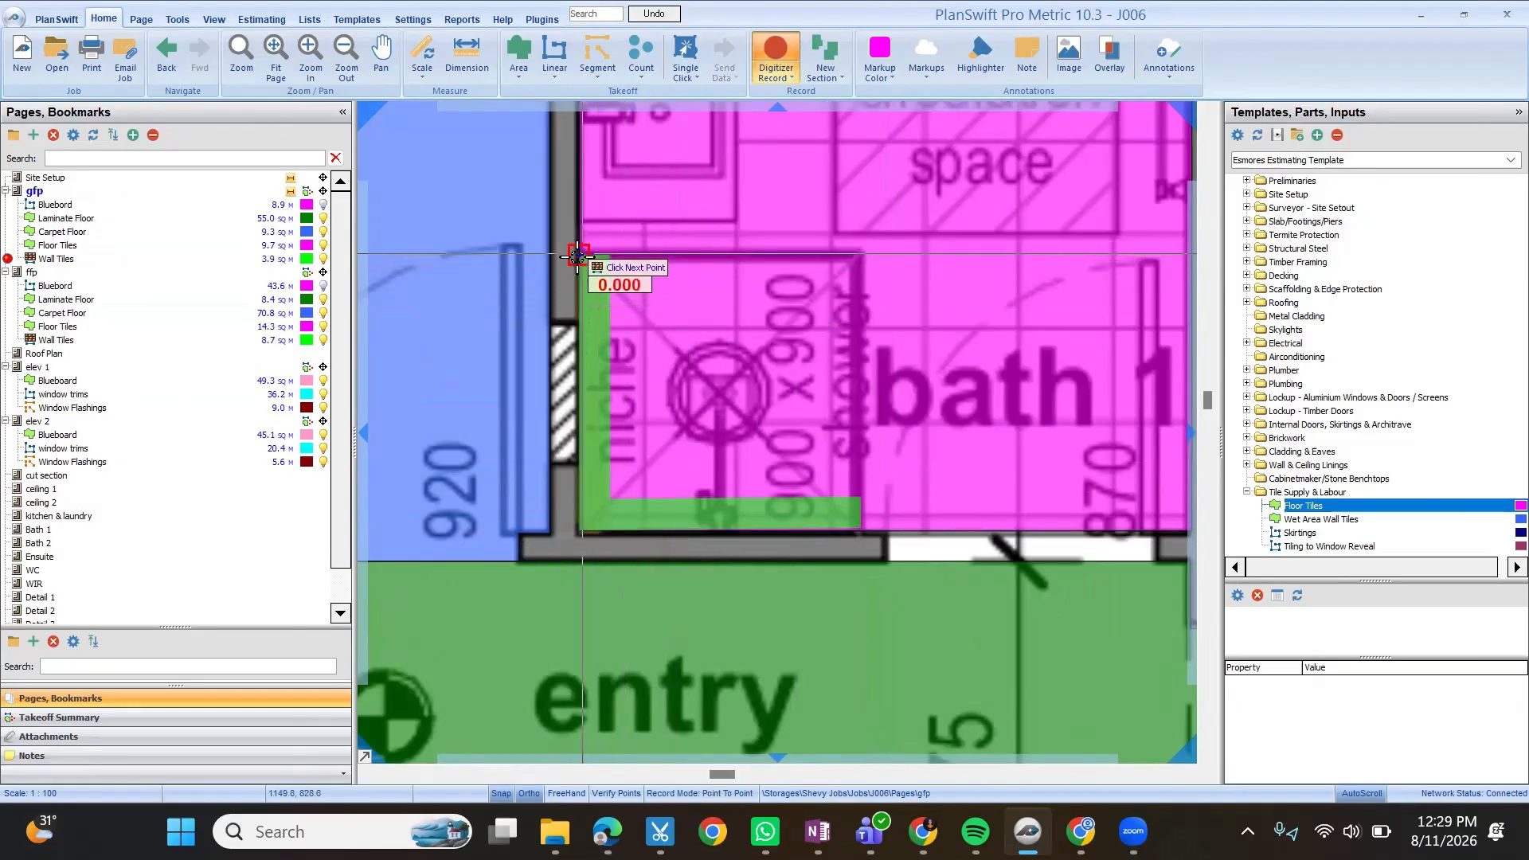
pyautogui.scroll(-5, 617, 365)
pyautogui.press('Escape')
pyautogui.press('Escape')
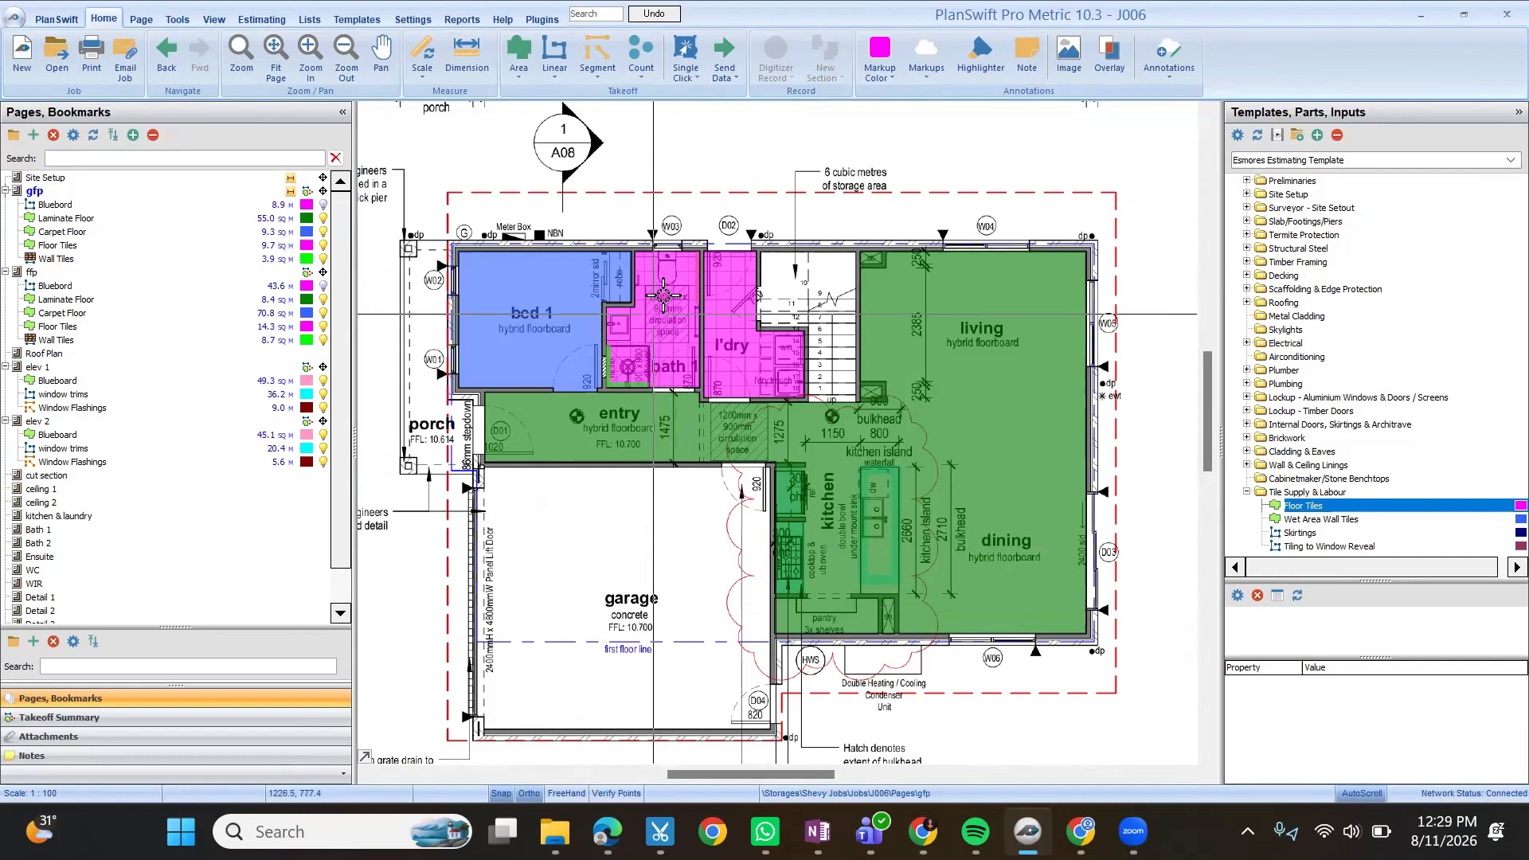
# Review the ground-floor takeoff areas, checking the Laminate Floor section and the bath 1 Floor Tiles section.
pyautogui.scroll(5, 691, 332)
pyautogui.scroll(-5, 691, 332)
pyautogui.scroll(4, 1003, 485)
pyautogui.click(953, 460)
pyautogui.scroll(-5, 953, 460)
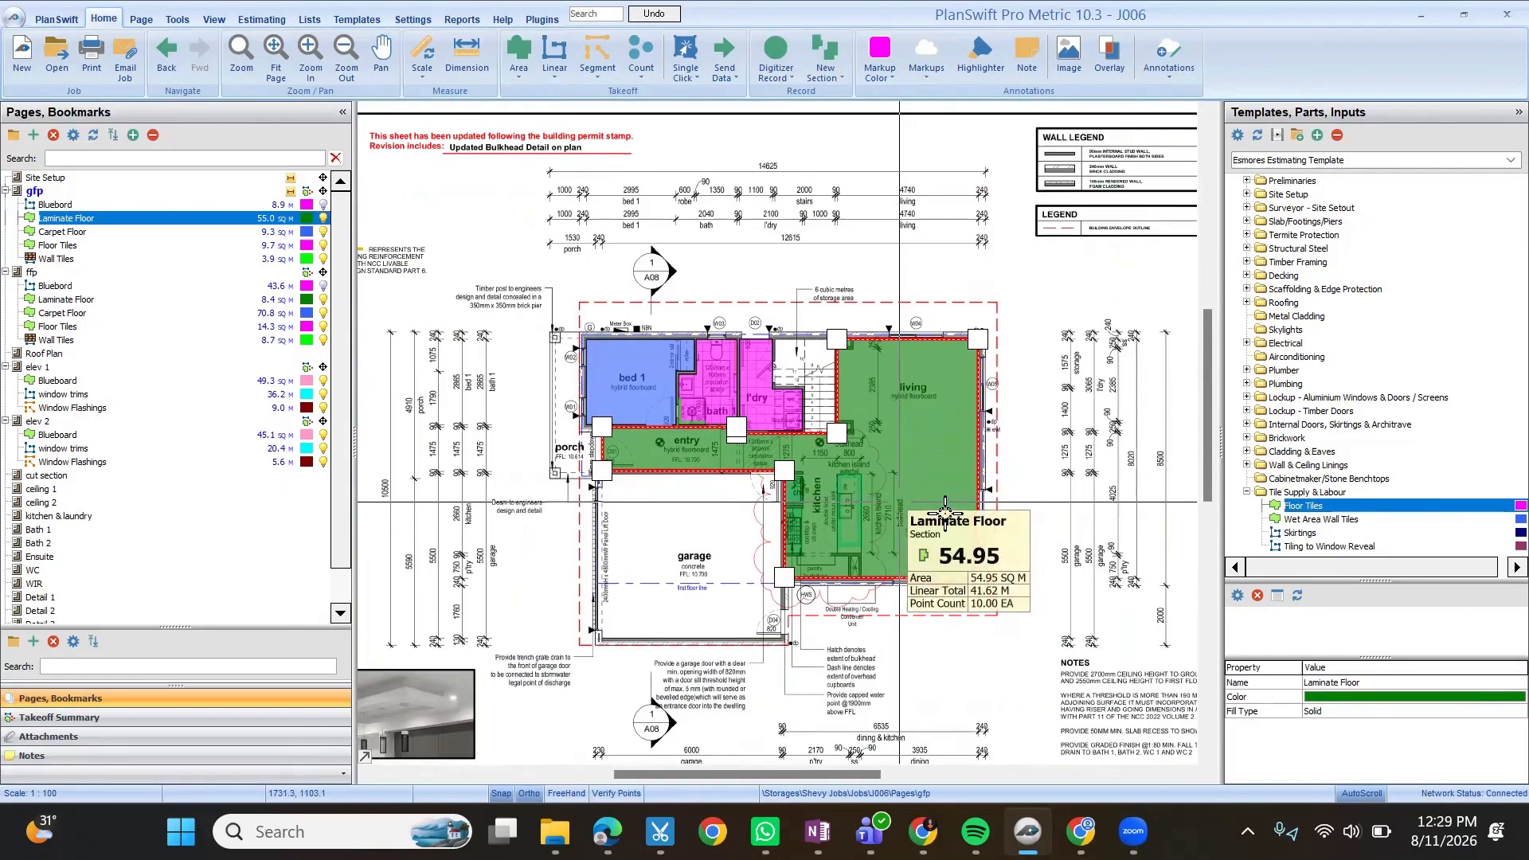
pyautogui.scroll(2, 927, 477)
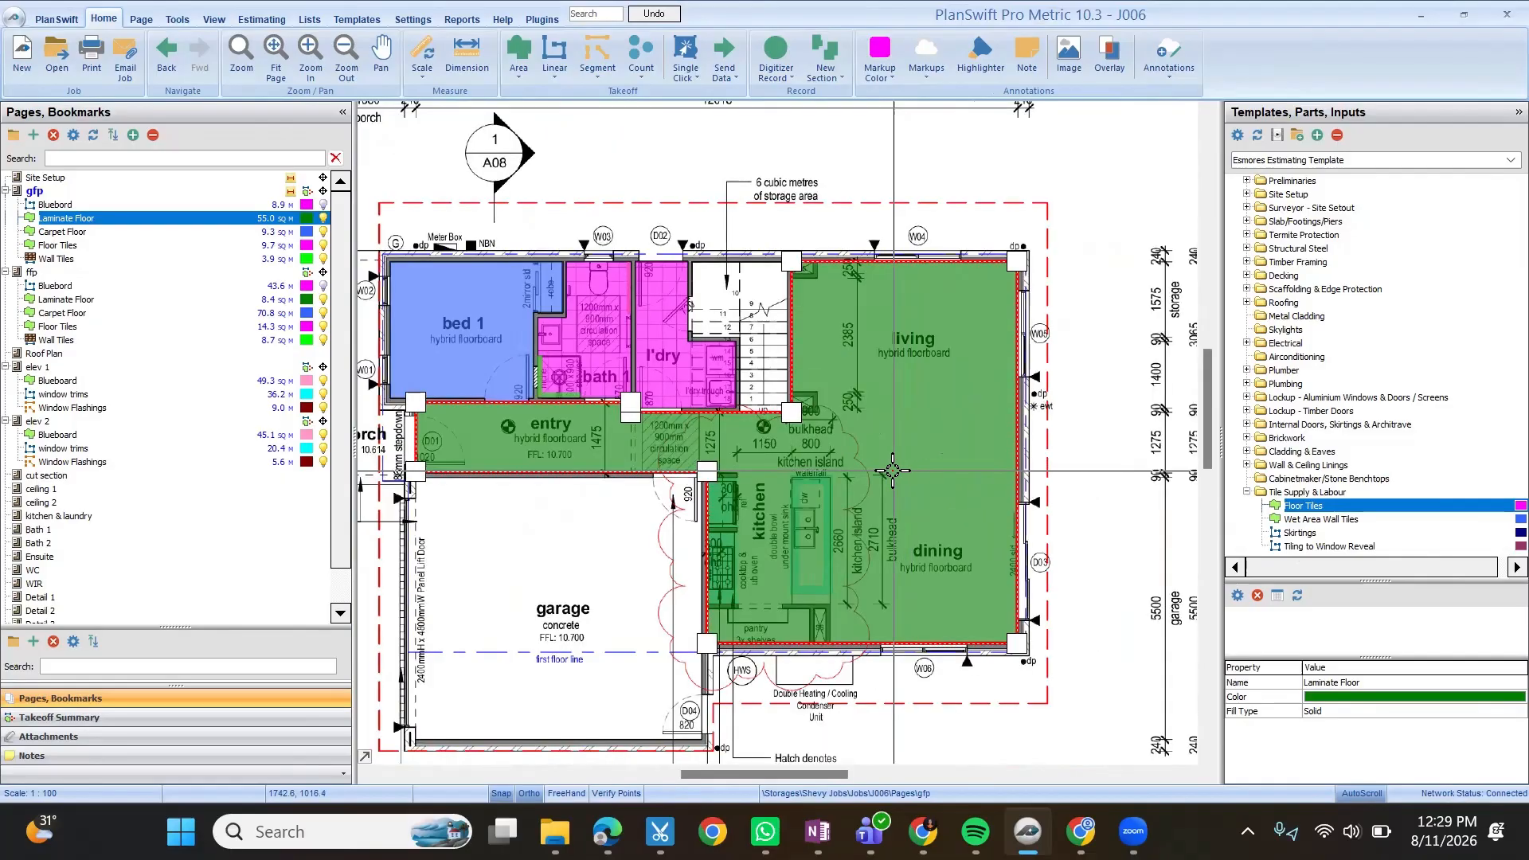
pyautogui.moveTo(892, 468)
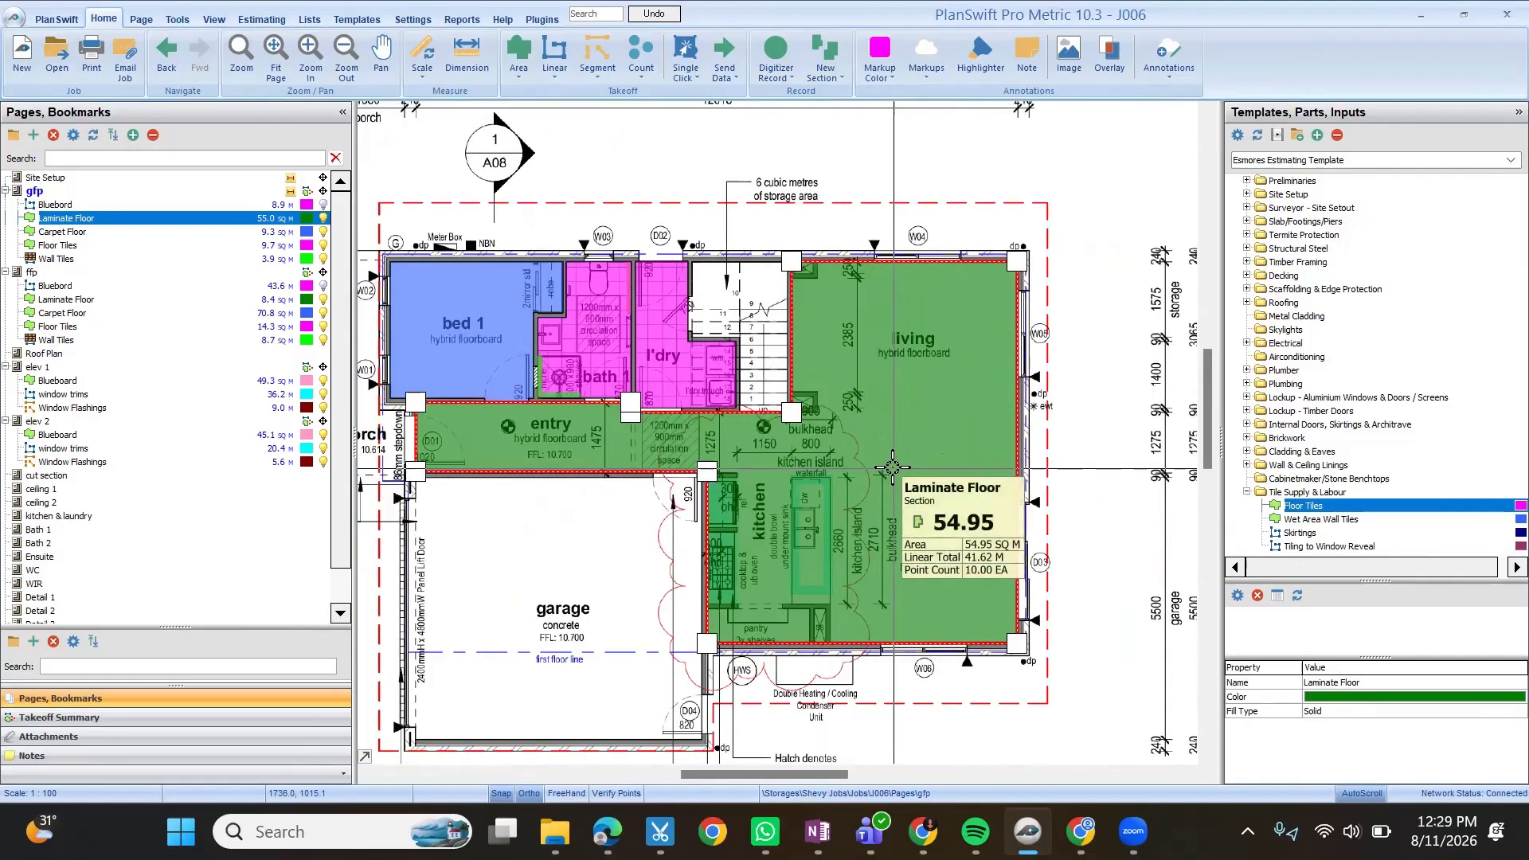
pyautogui.scroll(3, 627, 434)
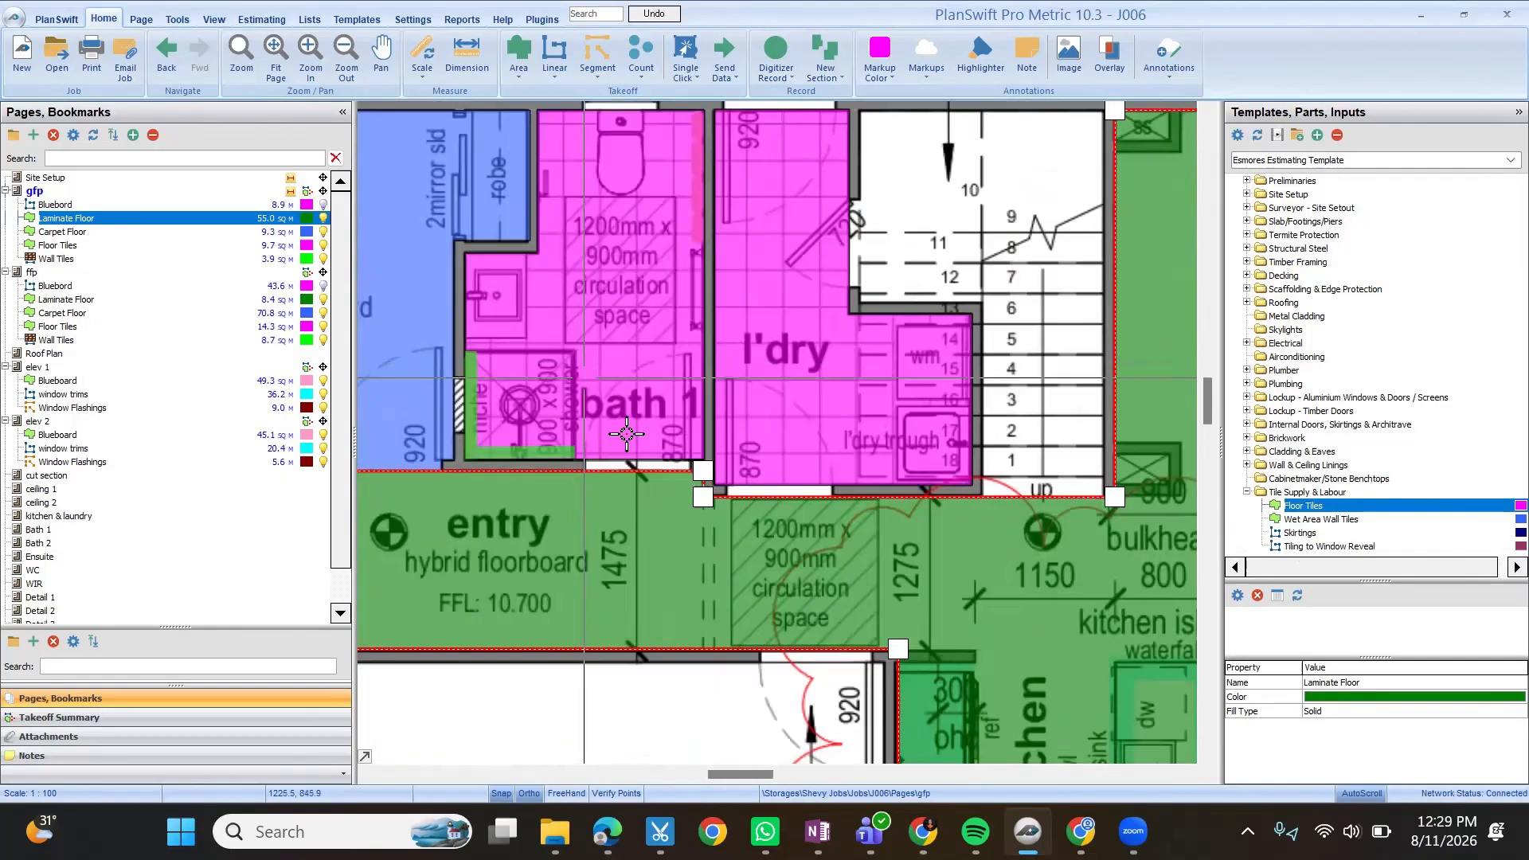
pyautogui.click(655, 439)
pyautogui.scroll(-3, 655, 439)
pyautogui.scroll(3, 665, 477)
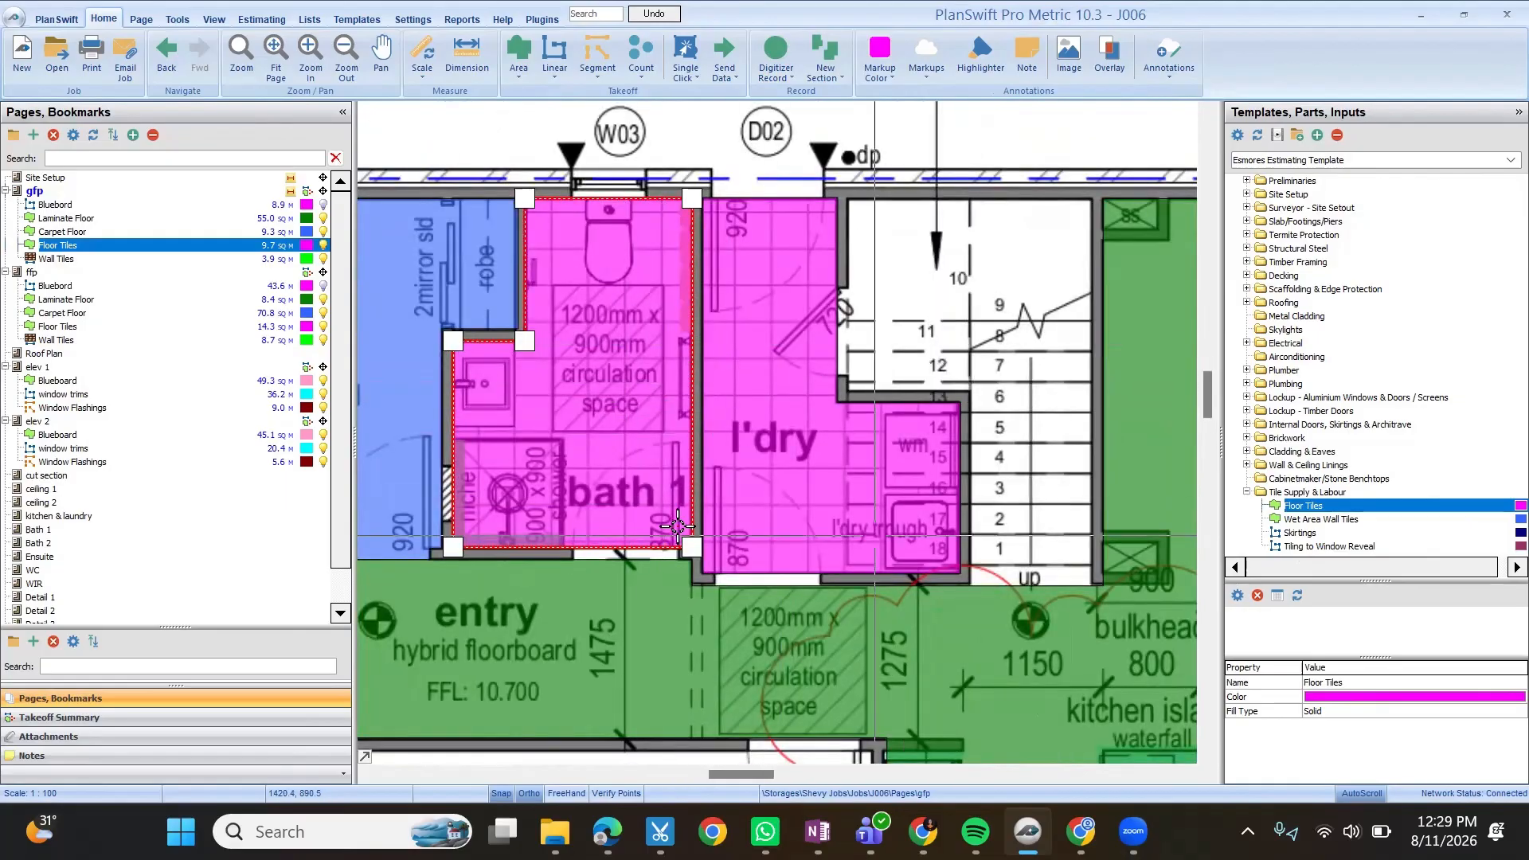
pyautogui.scroll(-3, 730, 381)
pyautogui.click(653, 500)
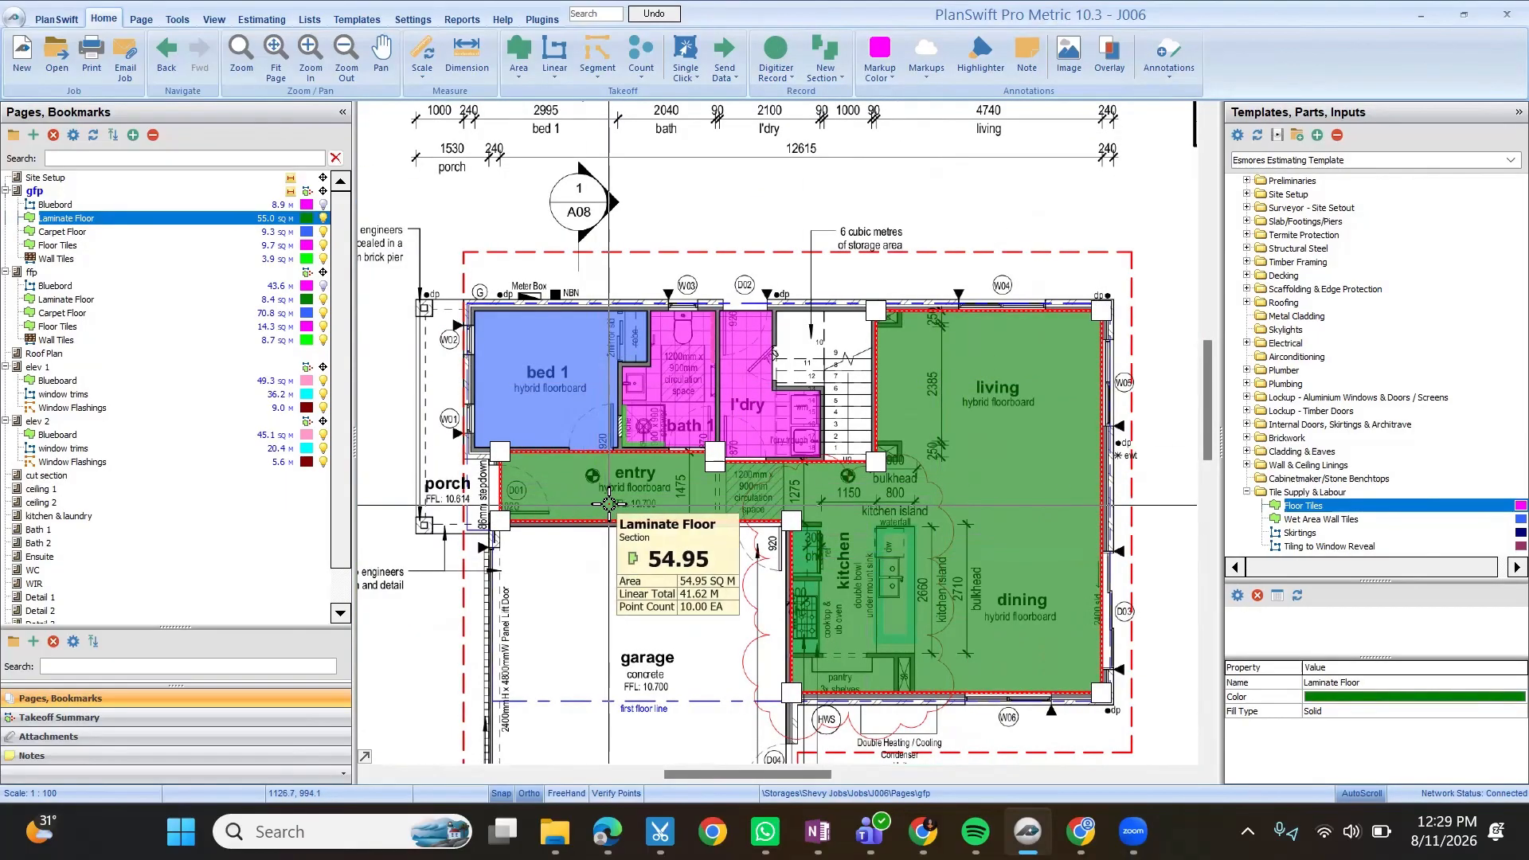
pyautogui.click(631, 547)
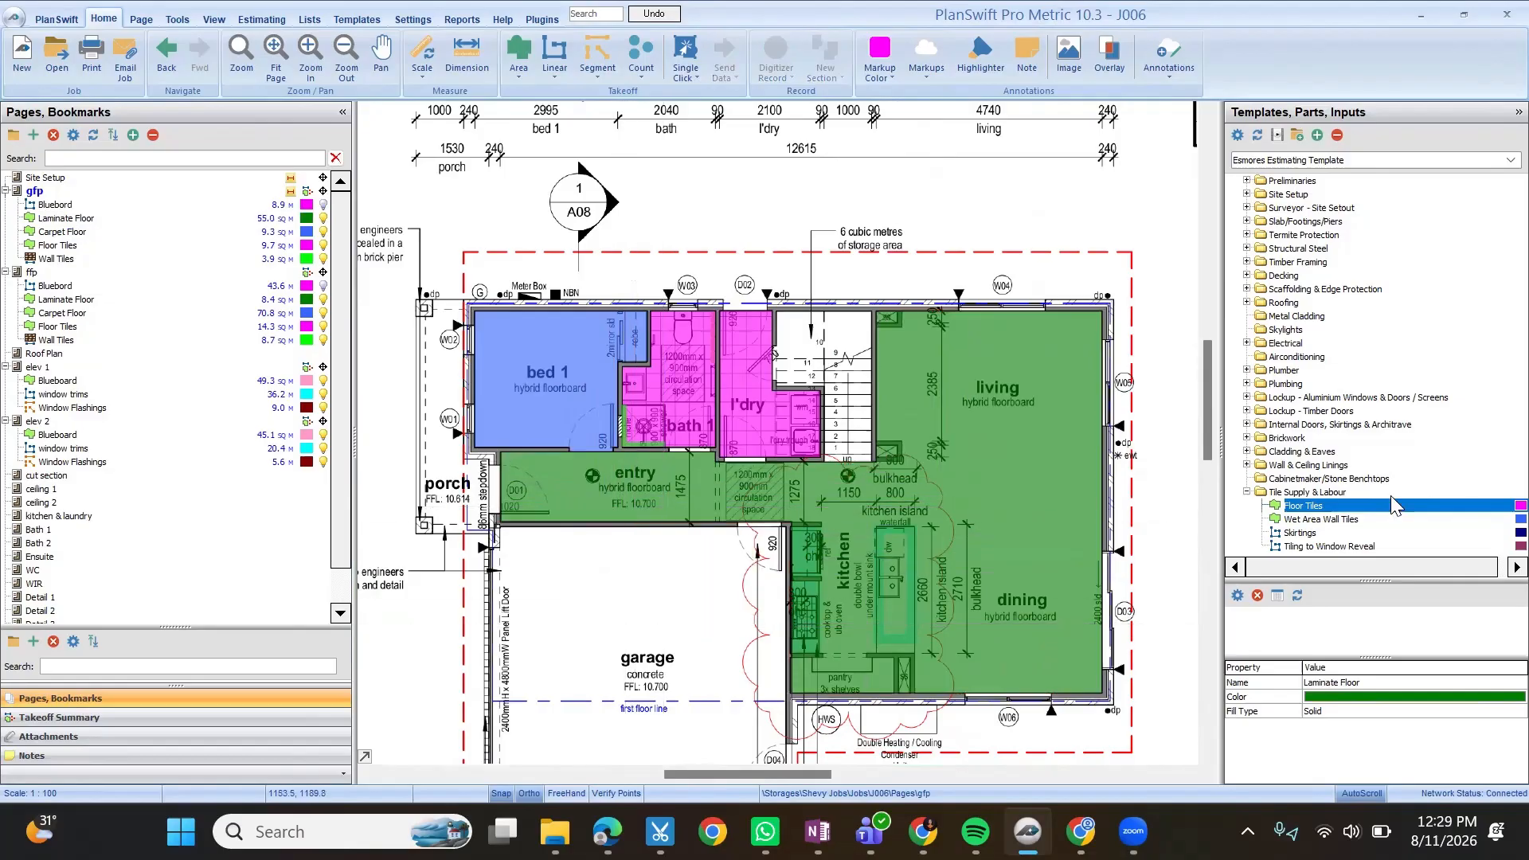
# Create a Skirtings takeoff on the ground-floor plan from the Tile Supply & Labour templates, with yellow colour and solid fill.
pyautogui.doubleClick(1235, 531)
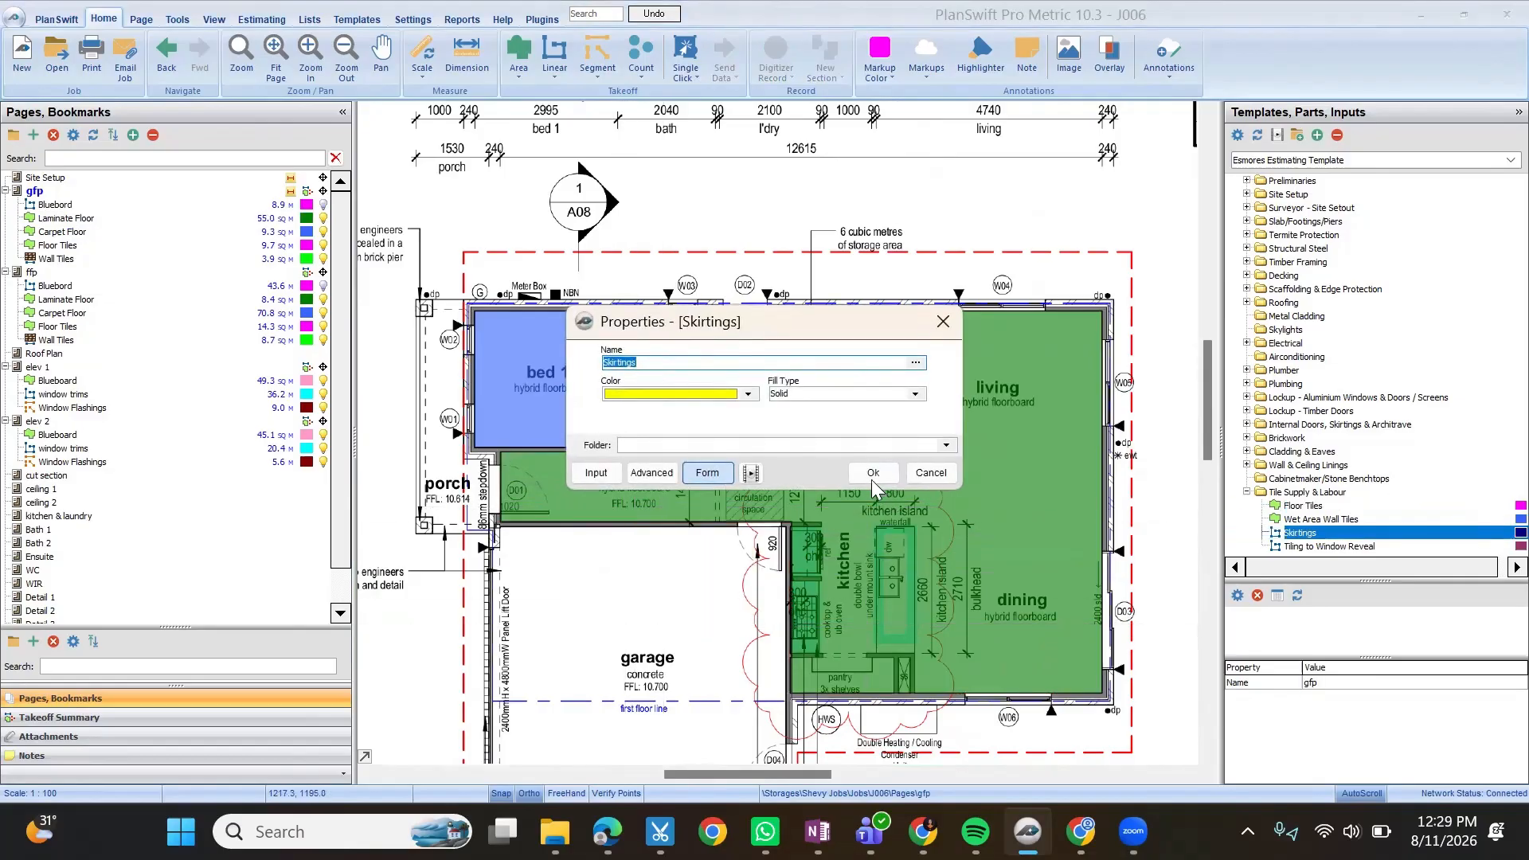
pyautogui.scroll(2, 626, 387)
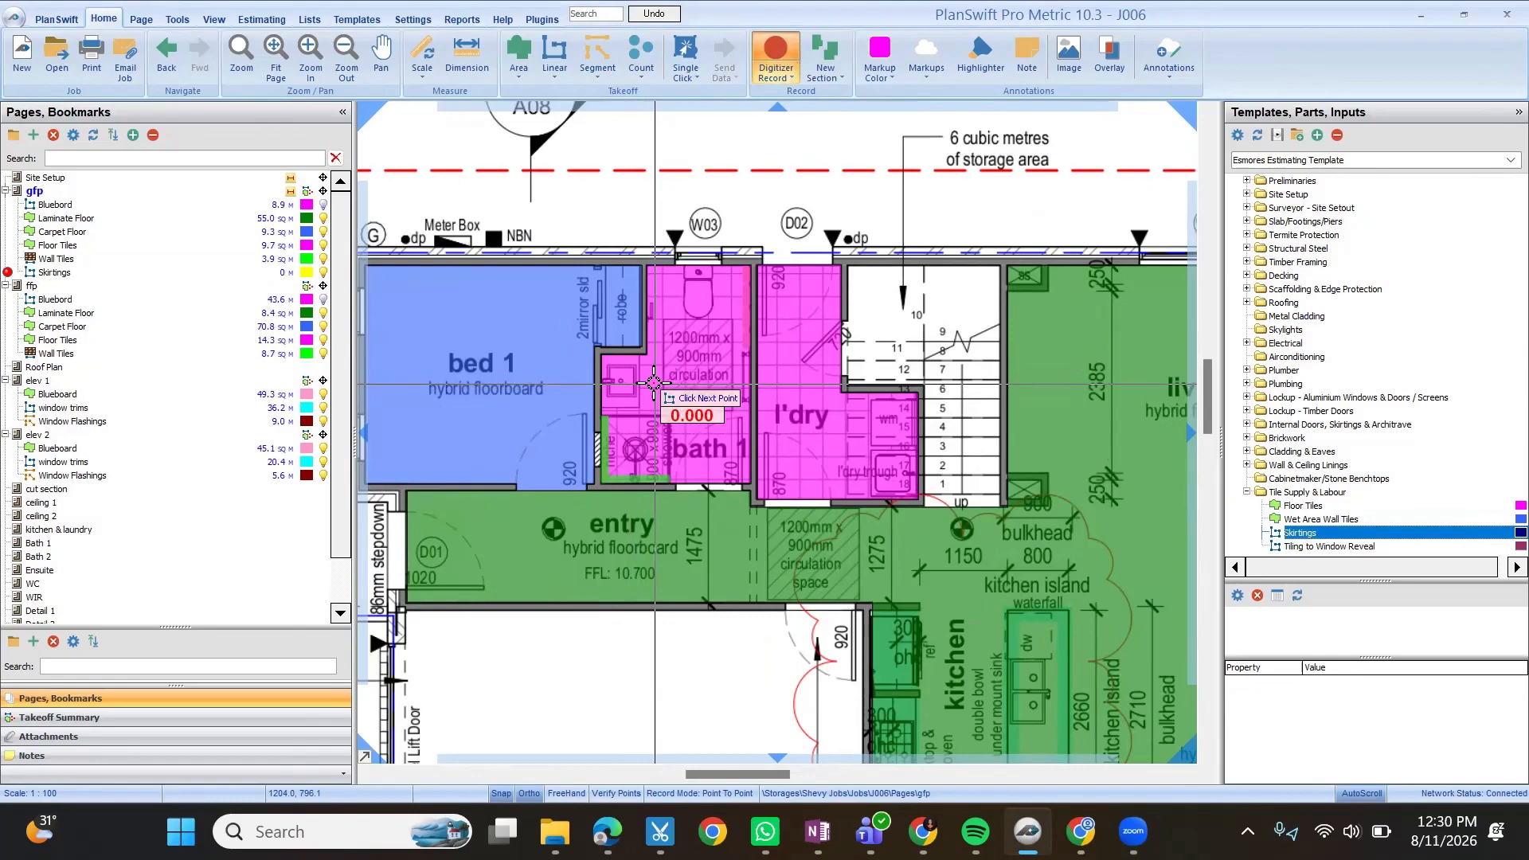
pyautogui.scroll(3, 648, 438)
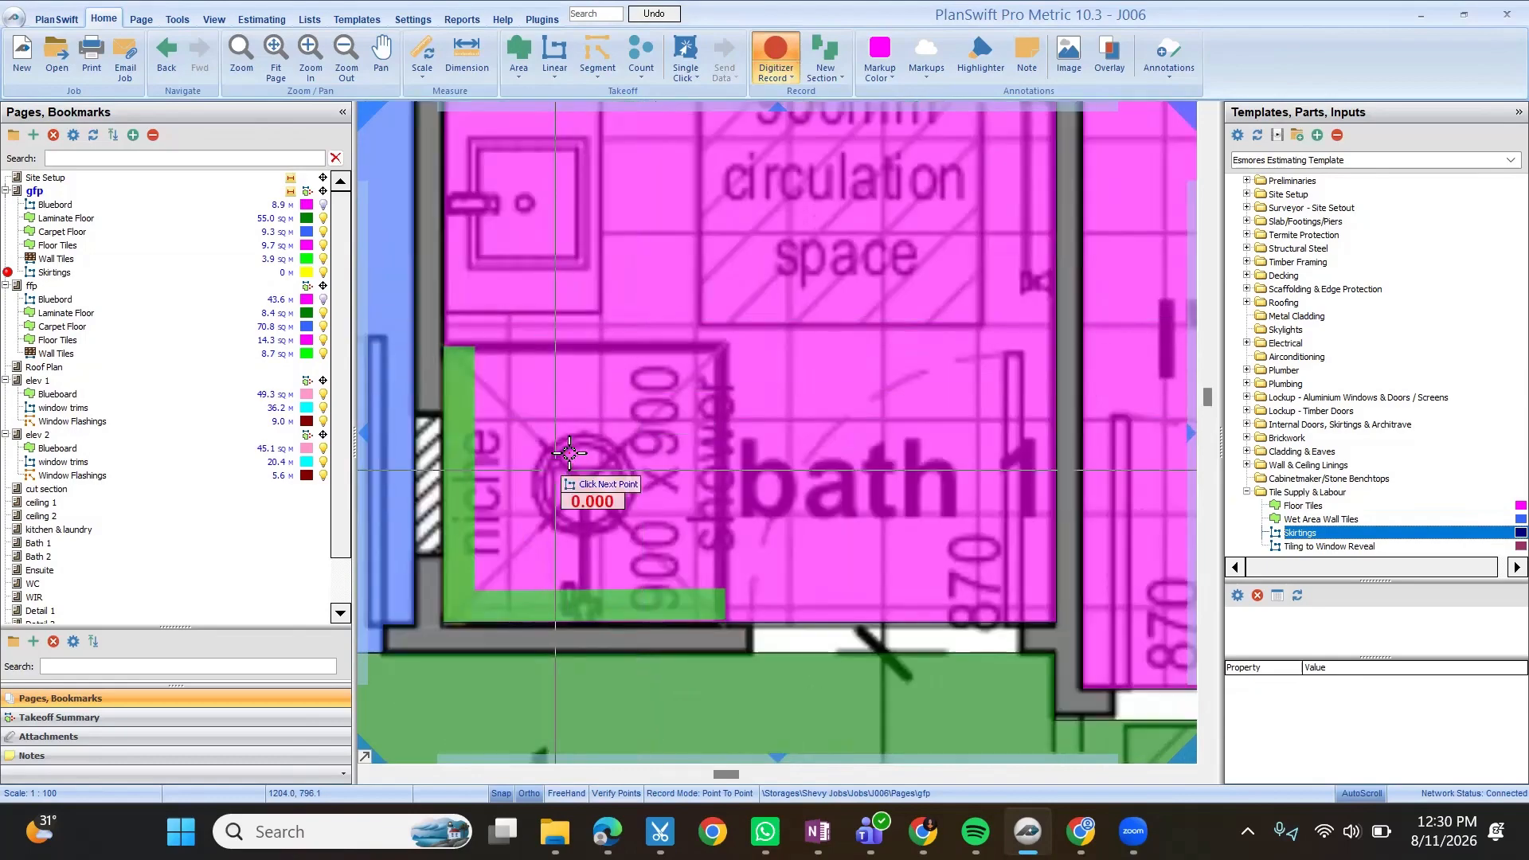
pyautogui.scroll(-1, 563, 460)
pyautogui.scroll(2, 843, 561)
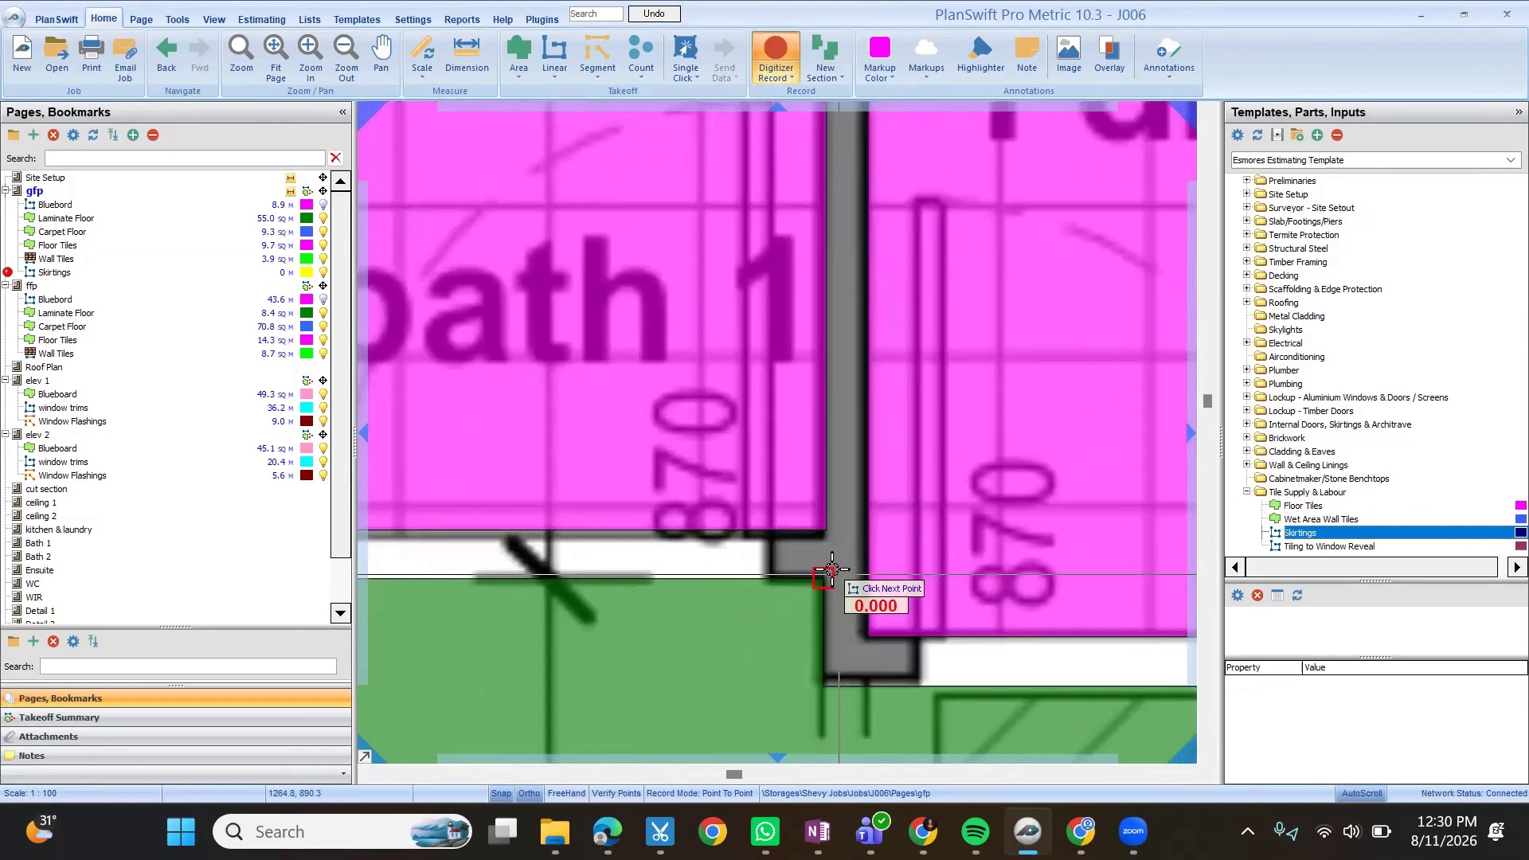
pyautogui.scroll(-4, 780, 549)
pyautogui.scroll(3, 685, 354)
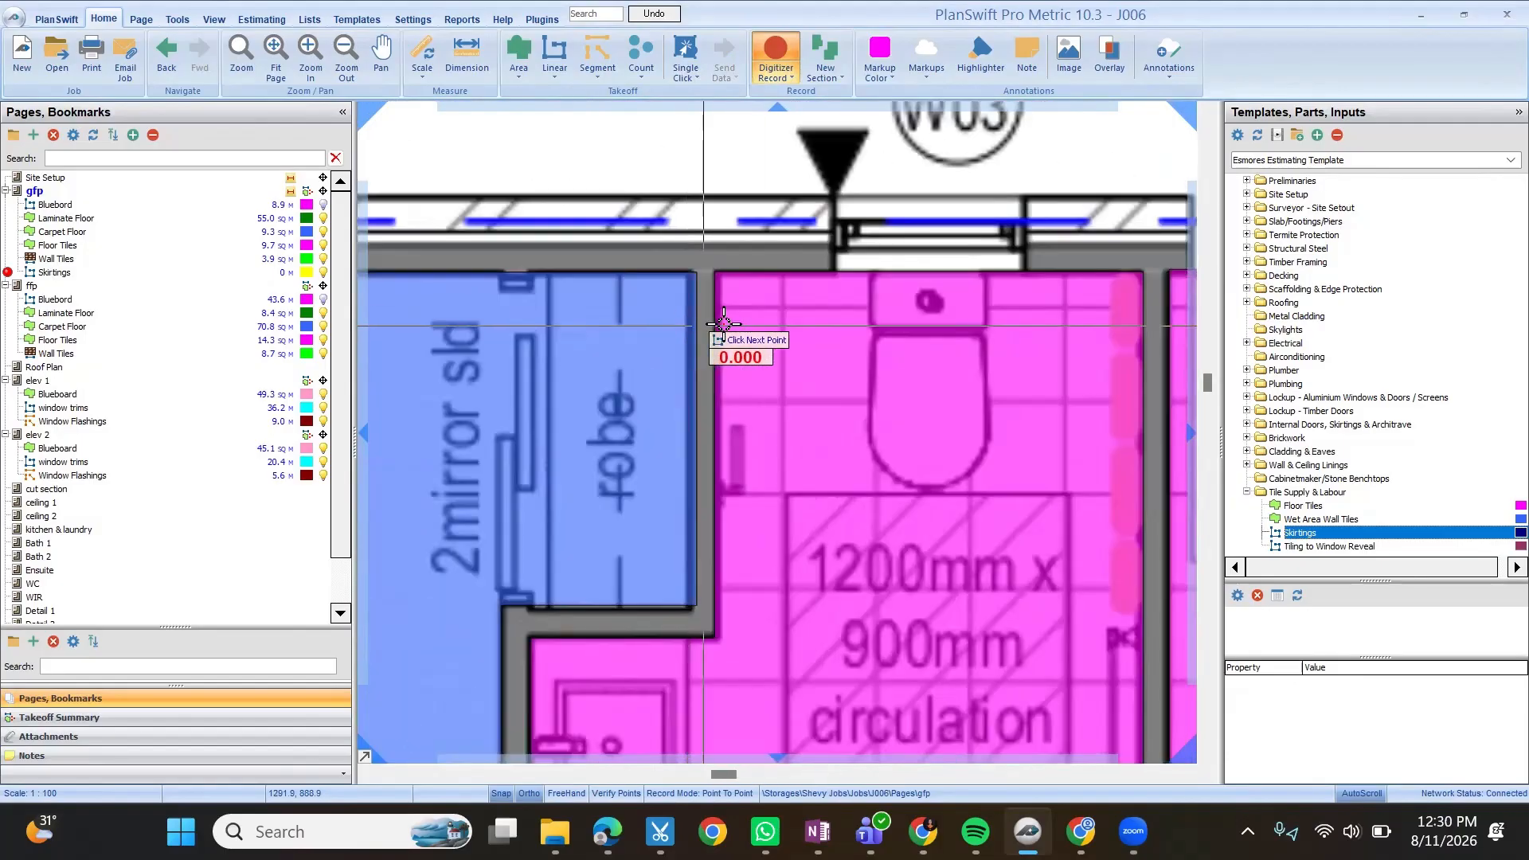
# Trace bath 1 skirting from the robe corner along the W03 wall, down the laundry-side wall and up to the near jamb of the 870 door.
pyautogui.click(711, 275)
pyautogui.scroll(-2, 668, 353)
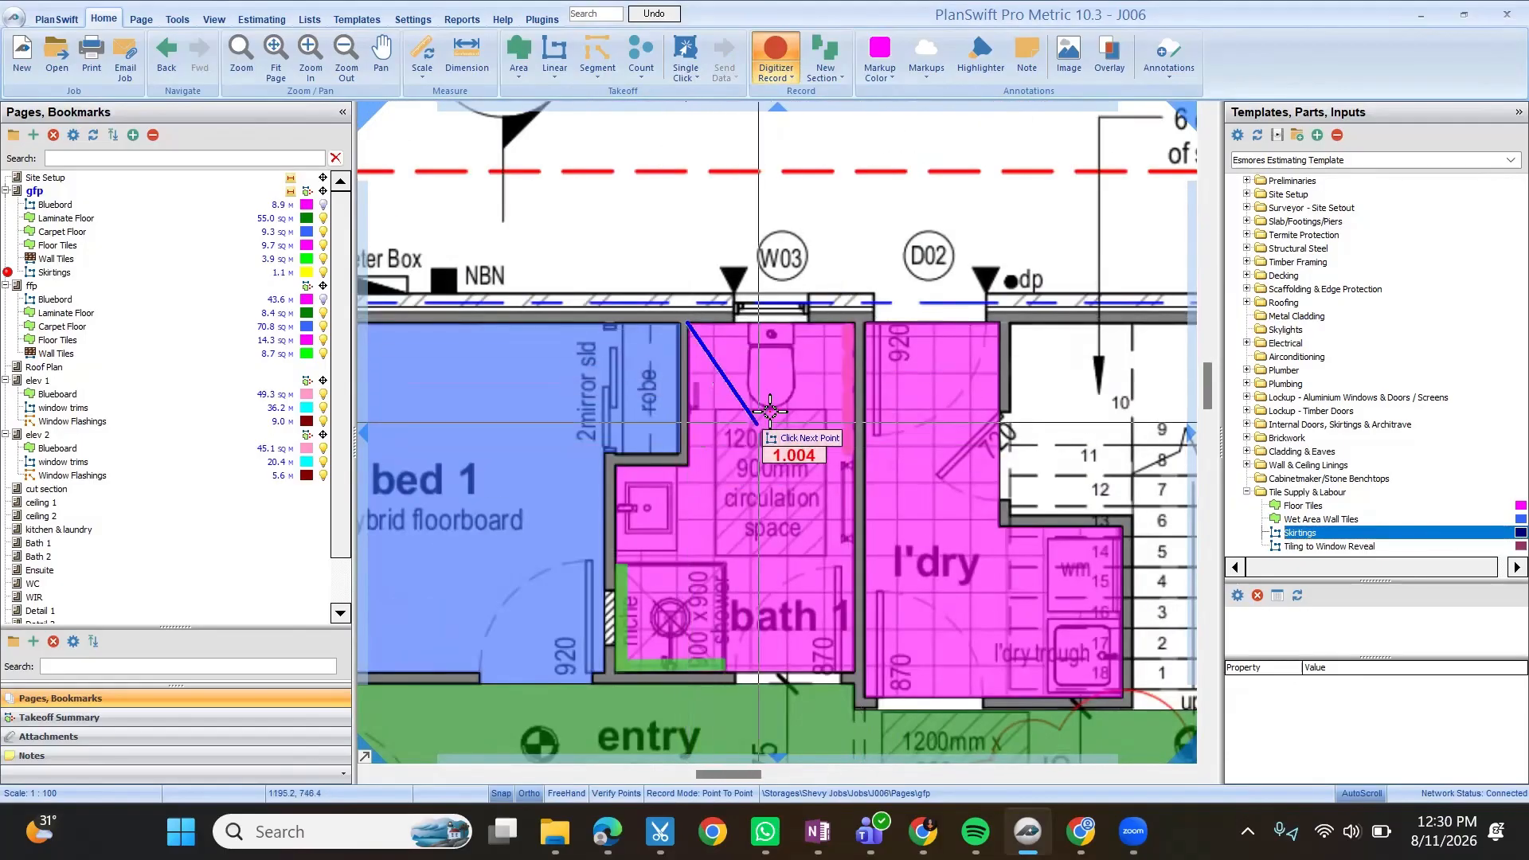
pyautogui.click(854, 322)
pyautogui.scroll(3, 877, 726)
pyautogui.click(782, 507)
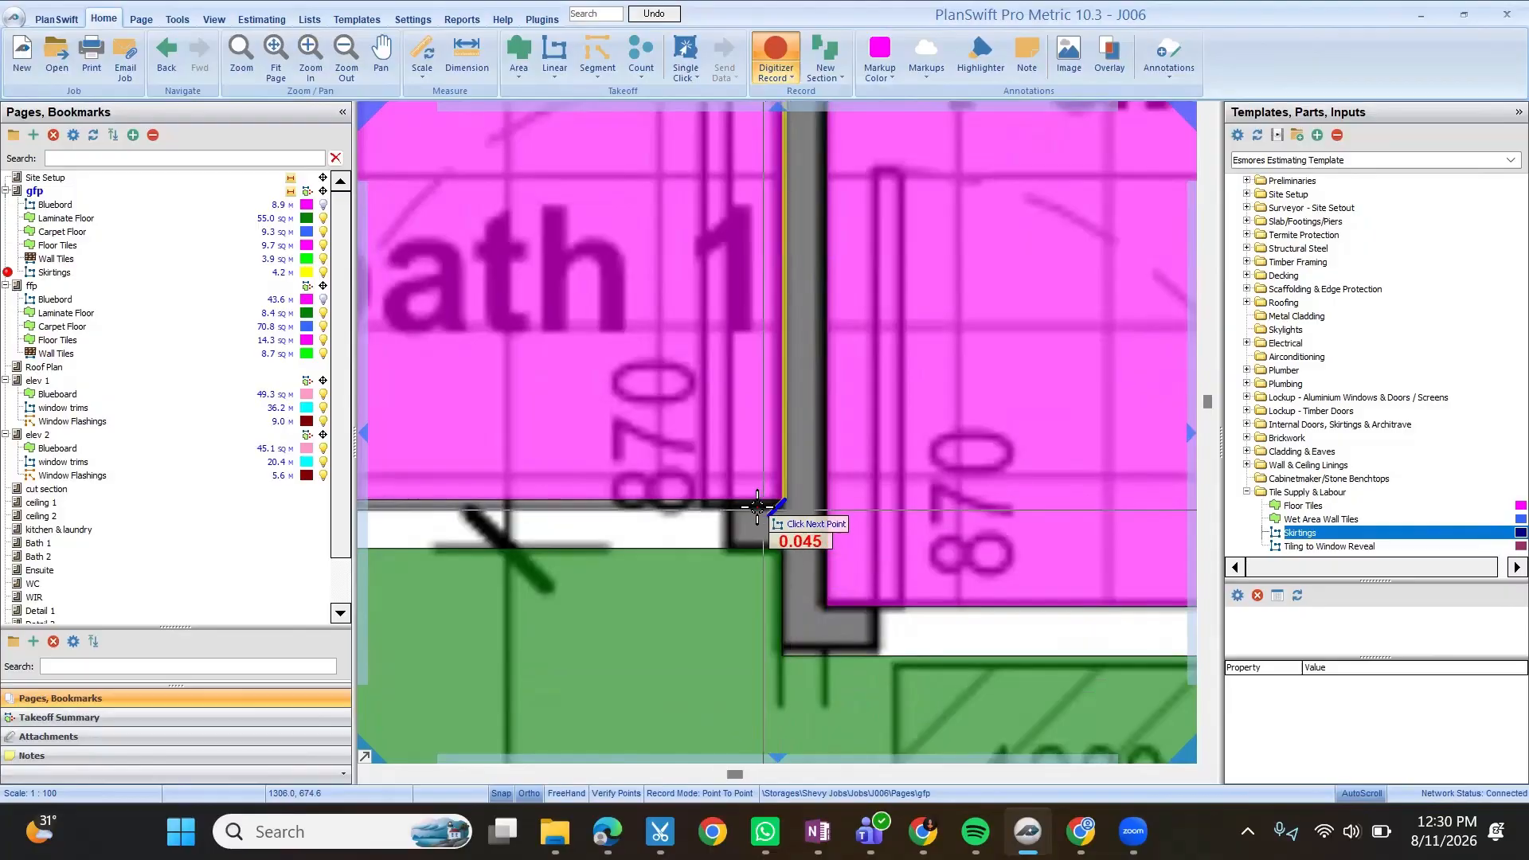
pyautogui.scroll(1, 758, 507)
pyautogui.click(712, 502)
pyautogui.scroll(-3, 756, 535)
pyautogui.scroll(2, 755, 529)
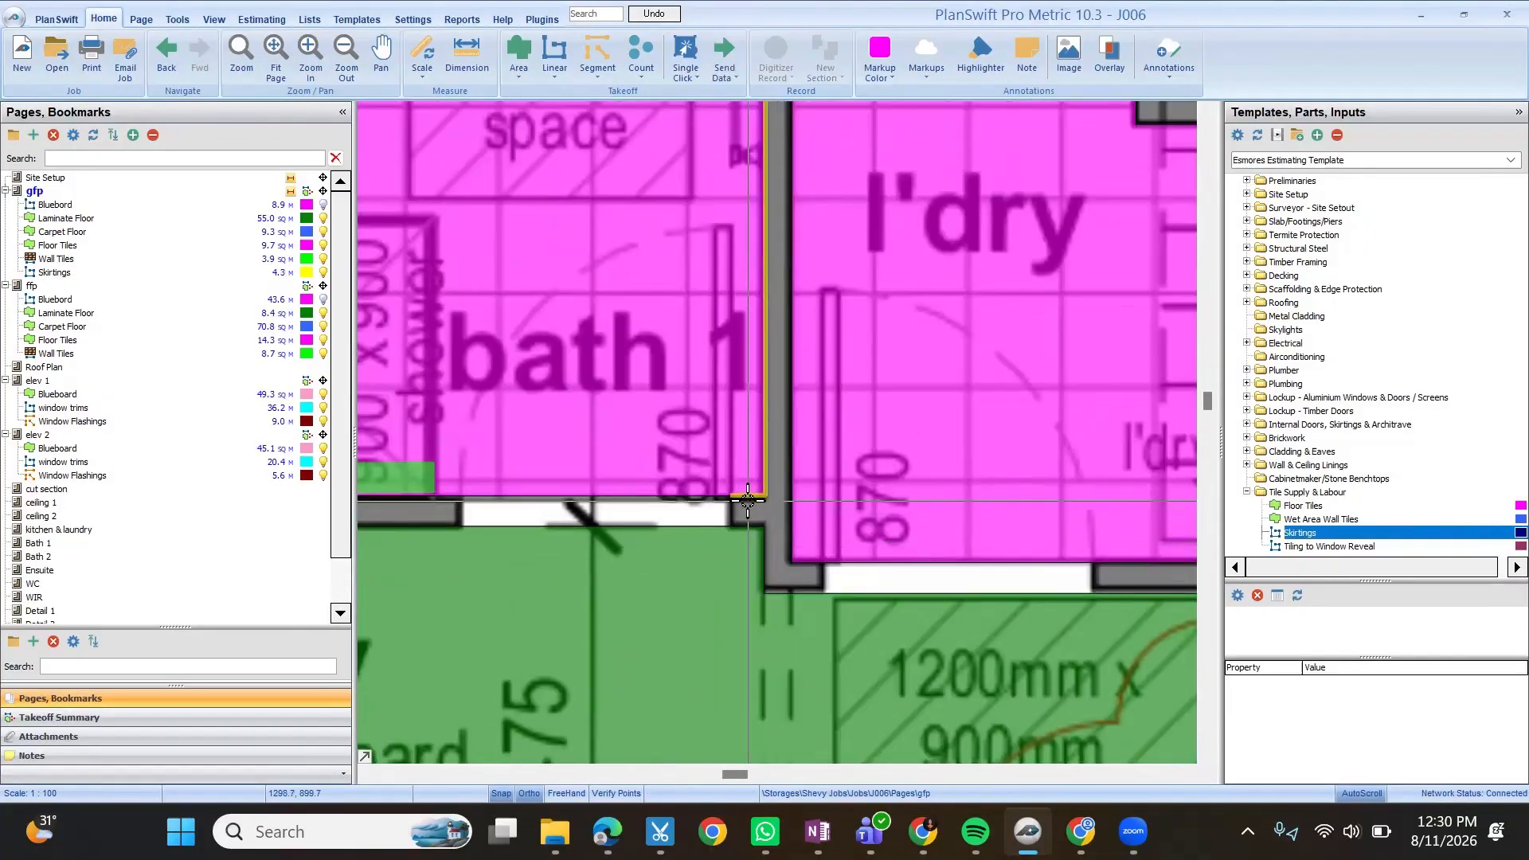
pyautogui.doubleClick(751, 500)
# Resume Skirtings and trace bath 1 from the 870 door's shower-side jamb around the shower, vanity and robe walls to the W03 wall corner.
pyautogui.press('r')
pyautogui.scroll(2, 448, 524)
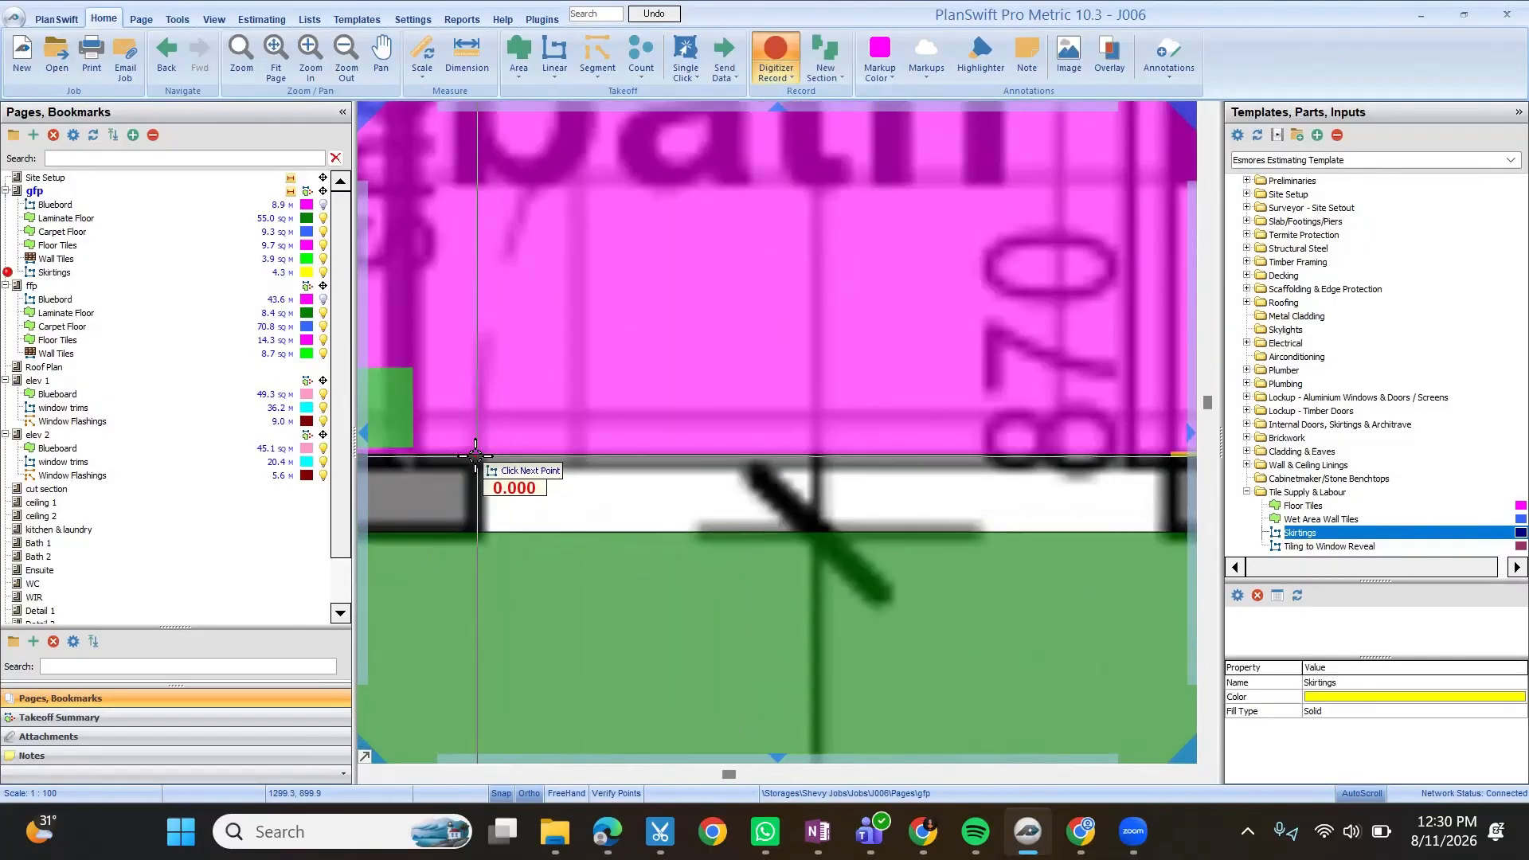
pyautogui.click(479, 455)
pyautogui.scroll(-3, 716, 499)
pyautogui.click(474, 488)
pyautogui.scroll(-3, 483, 625)
pyautogui.scroll(3, 495, 452)
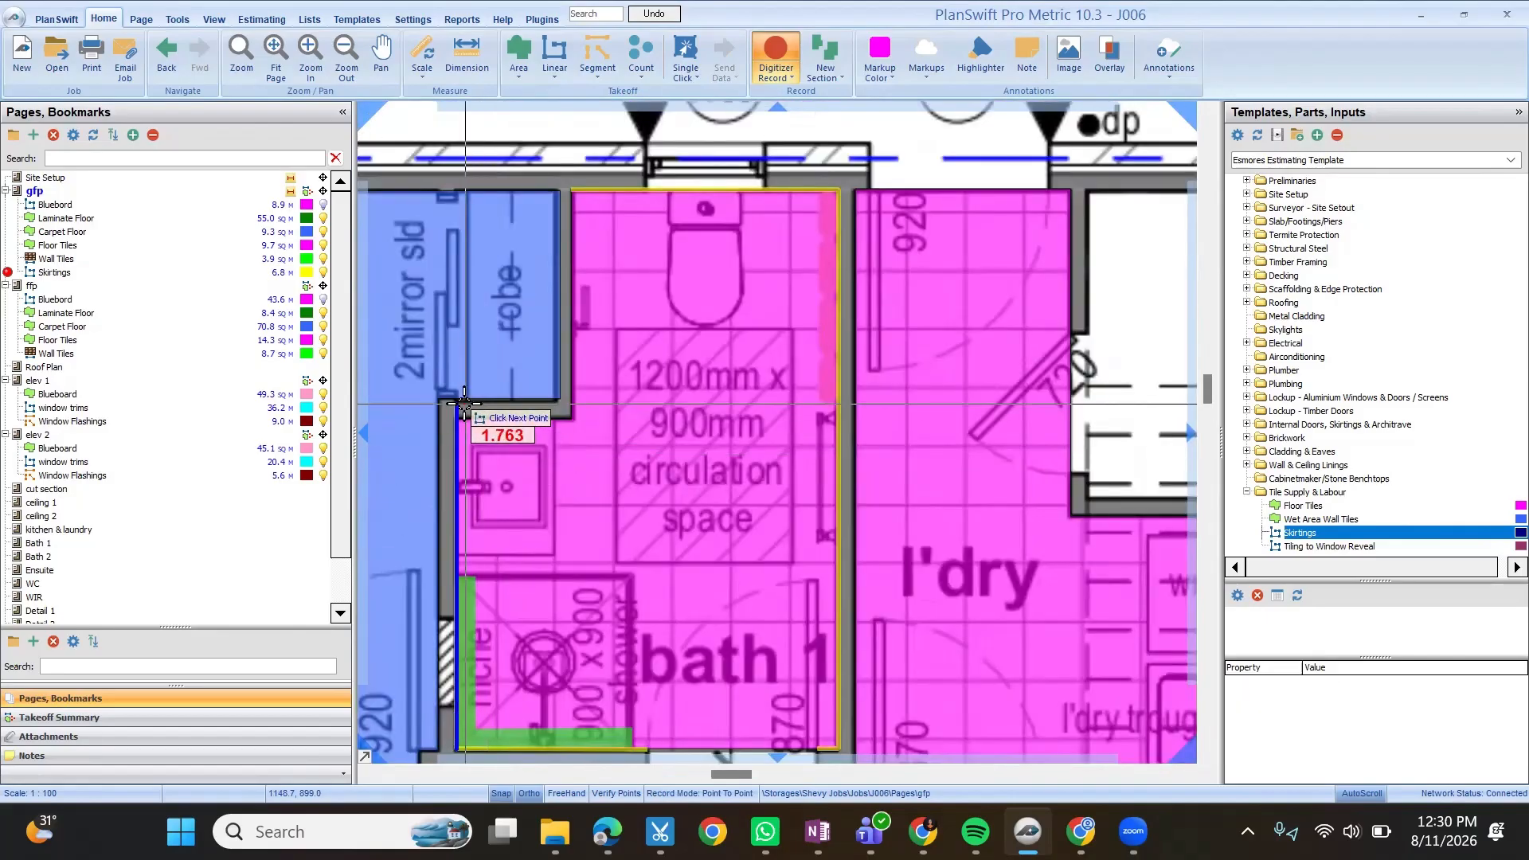
pyautogui.click(456, 418)
pyautogui.click(571, 419)
pyautogui.click(573, 191)
pyautogui.scroll(-3, 629, 370)
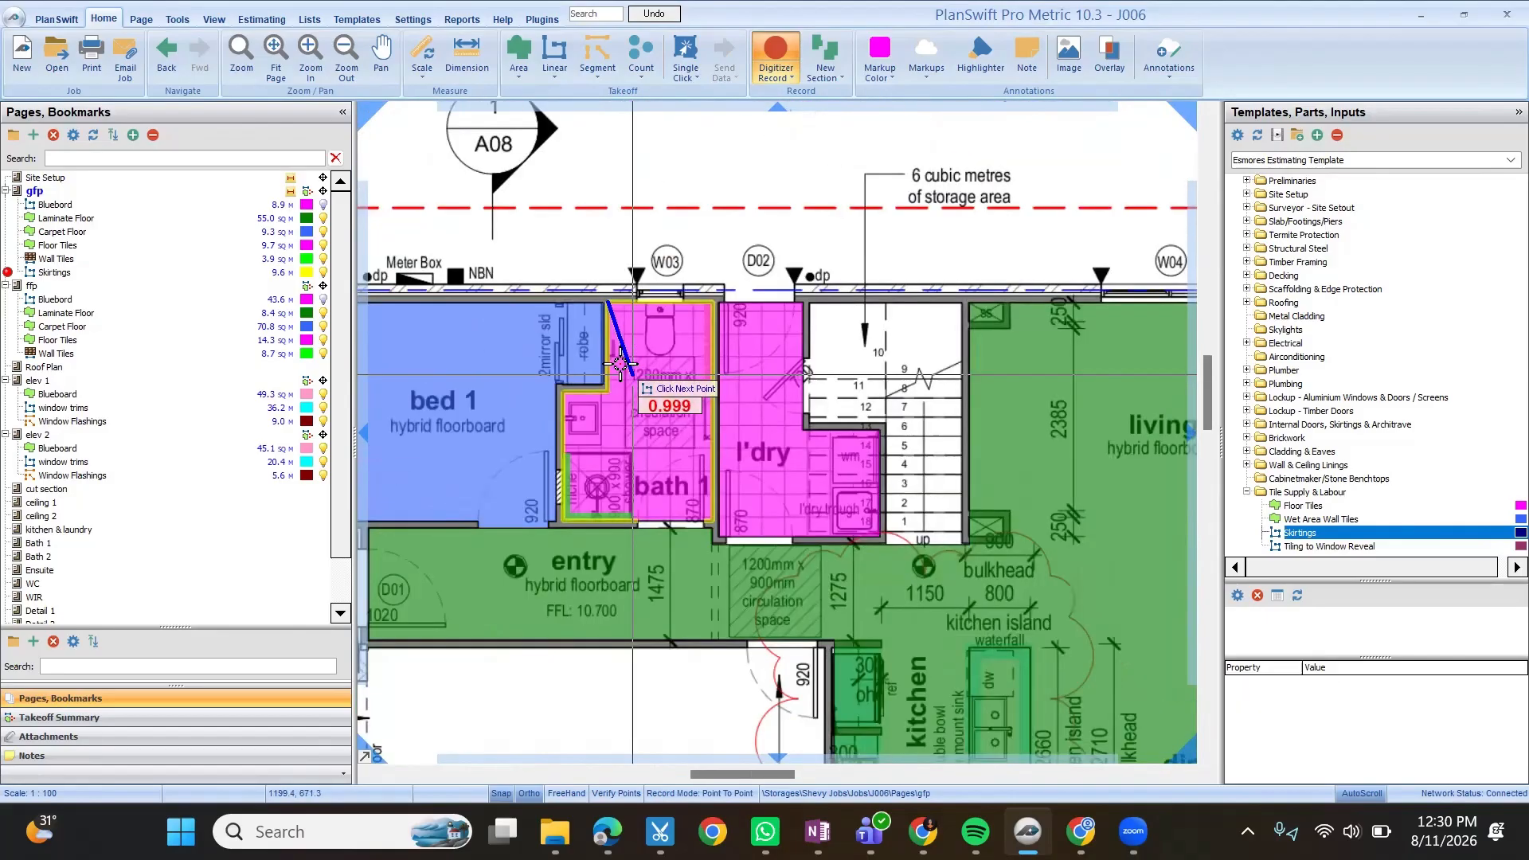
pyautogui.click(722, 324)
# Trace laundry skirting from the D02 jamb nearest the stairs, along the stair-side walls and around the trough to the 870 door.
pyautogui.scroll(2, 722, 323)
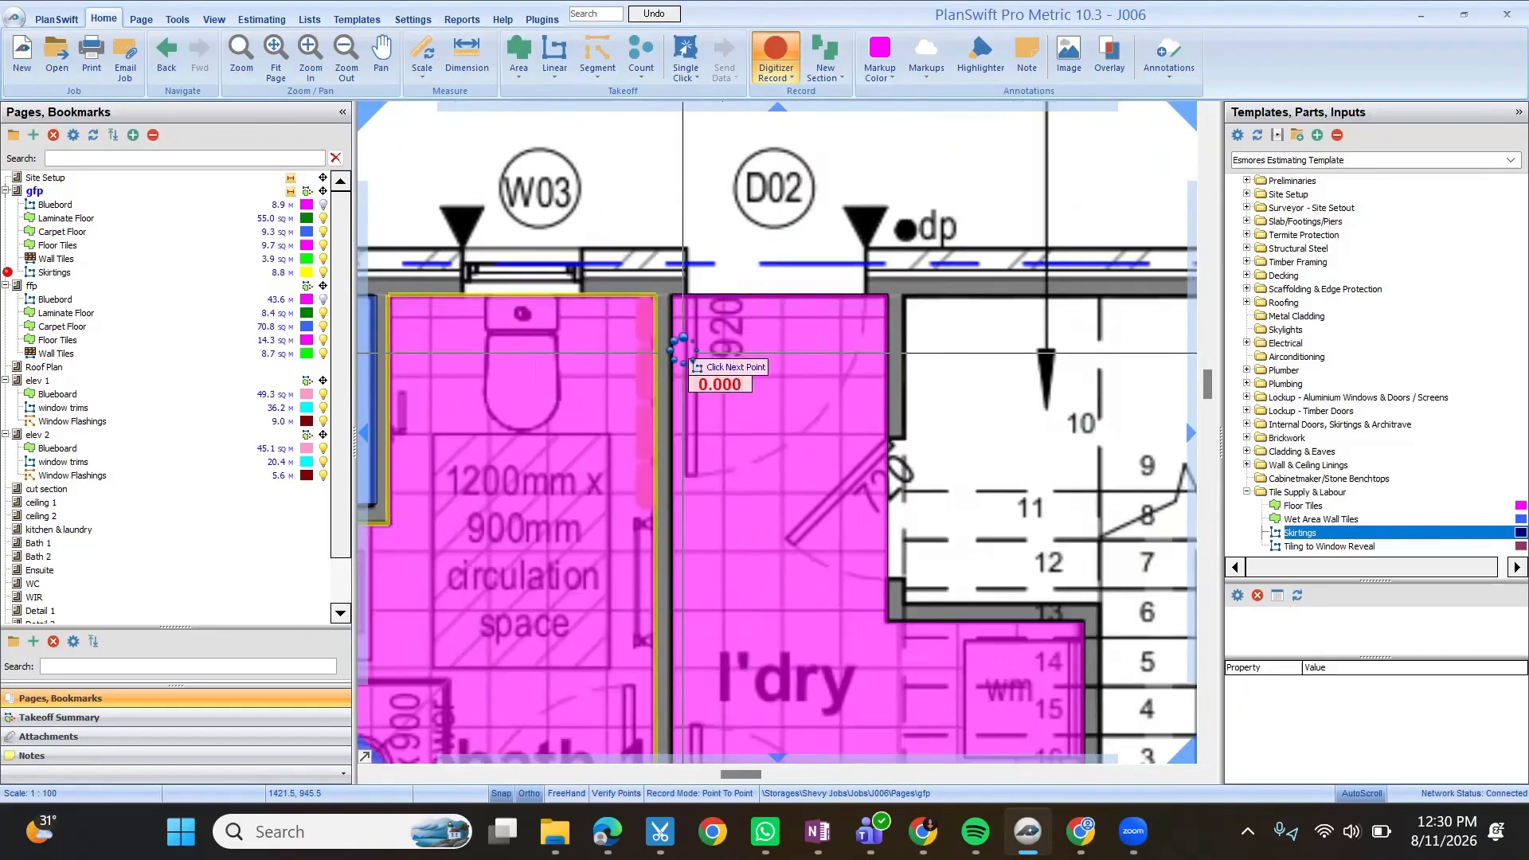
pyautogui.scroll(2, 881, 302)
pyautogui.click(899, 285)
pyautogui.click(850, 286)
pyautogui.scroll(-3, 897, 414)
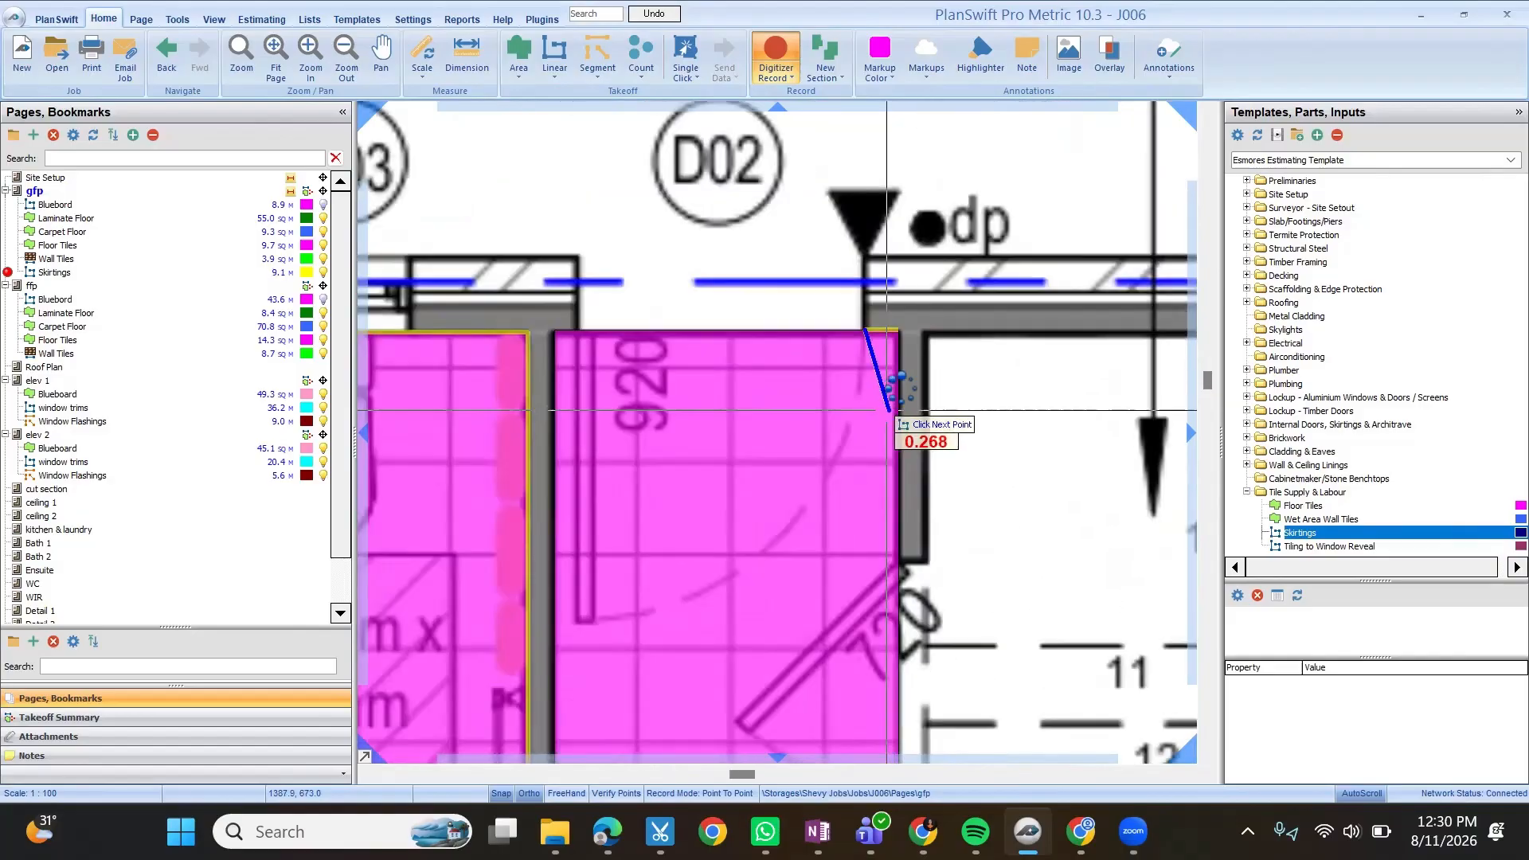
pyautogui.scroll(2, 900, 704)
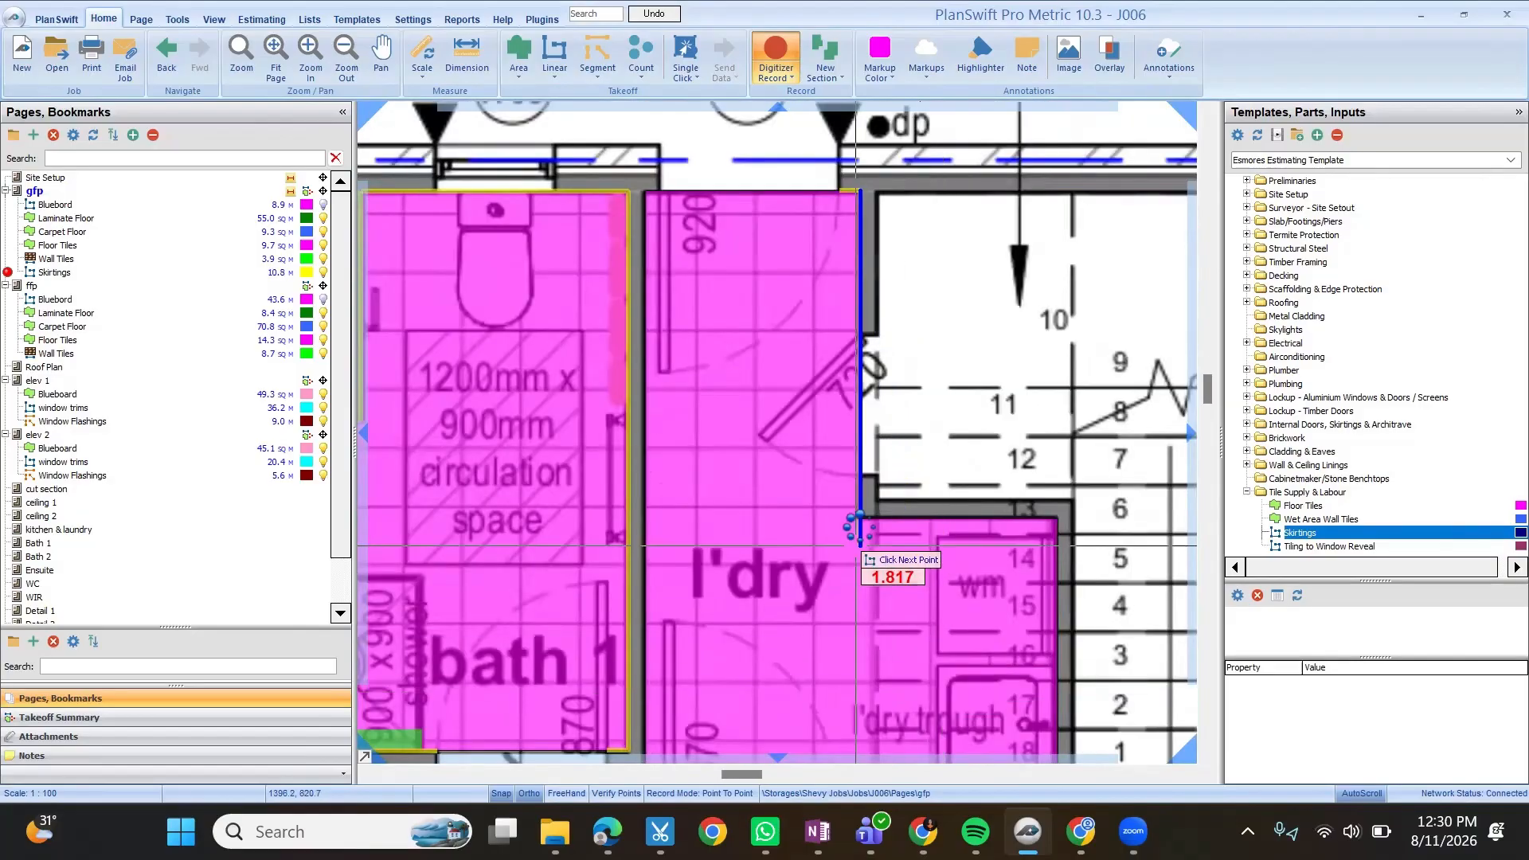
pyautogui.click(1058, 518)
pyautogui.scroll(-2, 1050, 404)
pyautogui.scroll(4, 1064, 651)
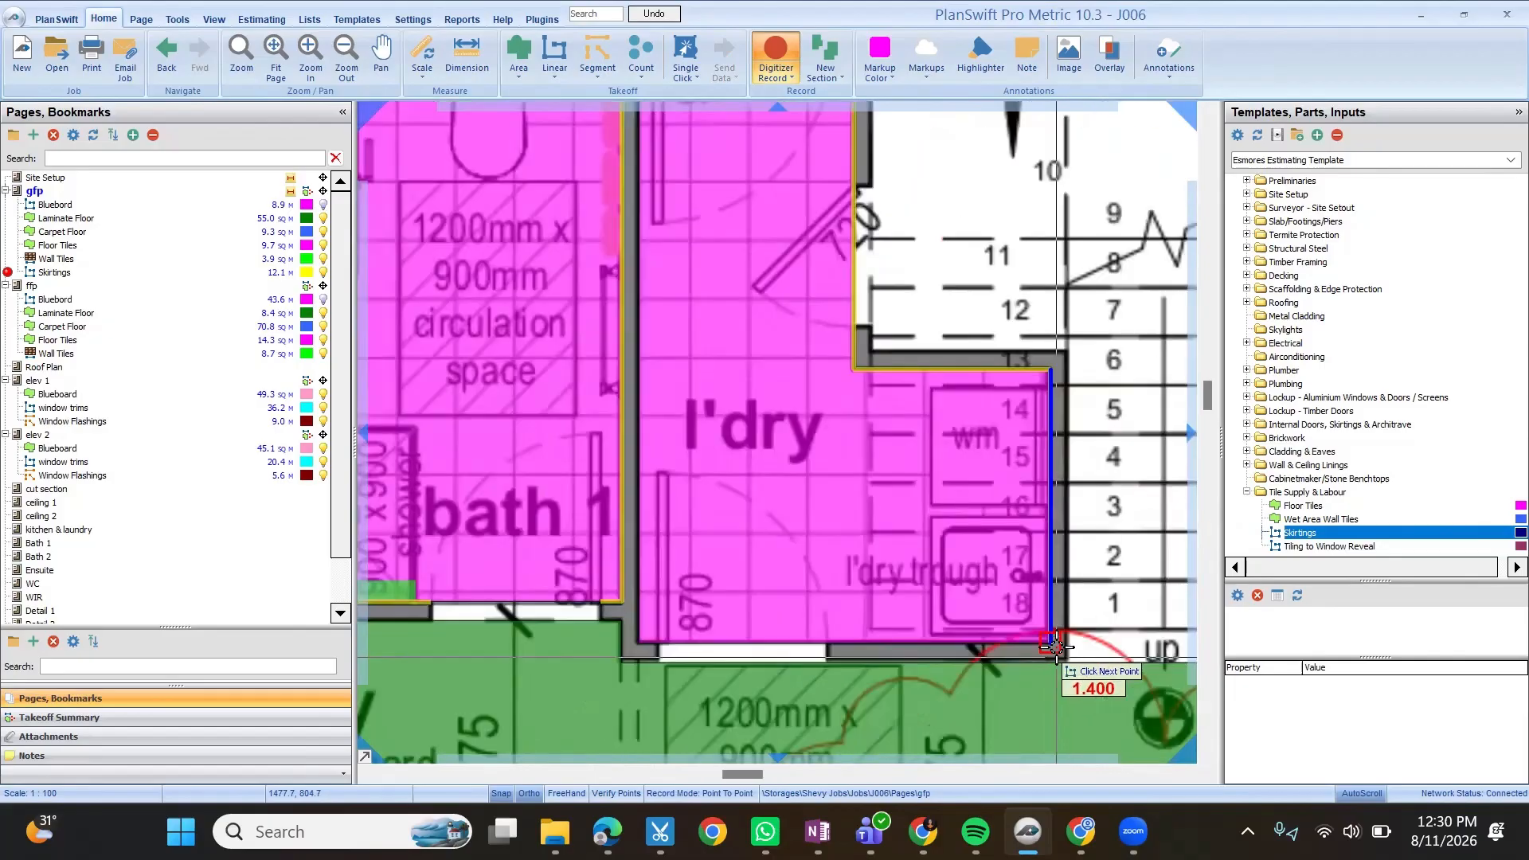
pyautogui.click(1049, 634)
pyautogui.scroll(-2, 973, 515)
pyautogui.scroll(2, 818, 585)
pyautogui.scroll(-2, 779, 608)
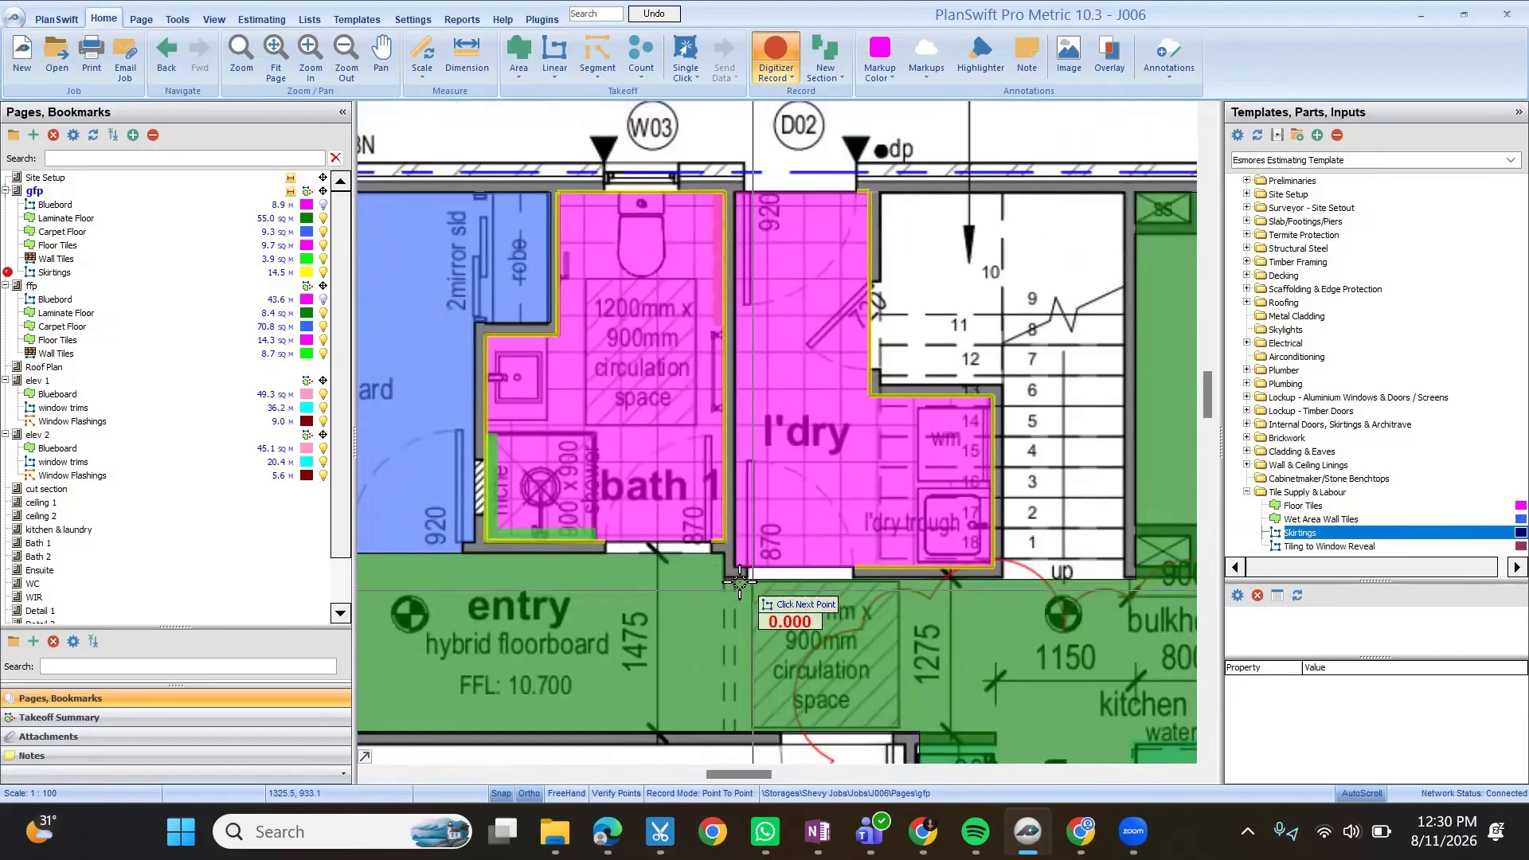
# Trace the remaining laundry skirting from the other jamb of the 870 door along the wall shared with bath 1 to door D02.
pyautogui.scroll(2, 778, 609)
pyautogui.scroll(1, 699, 587)
pyautogui.click(482, 589)
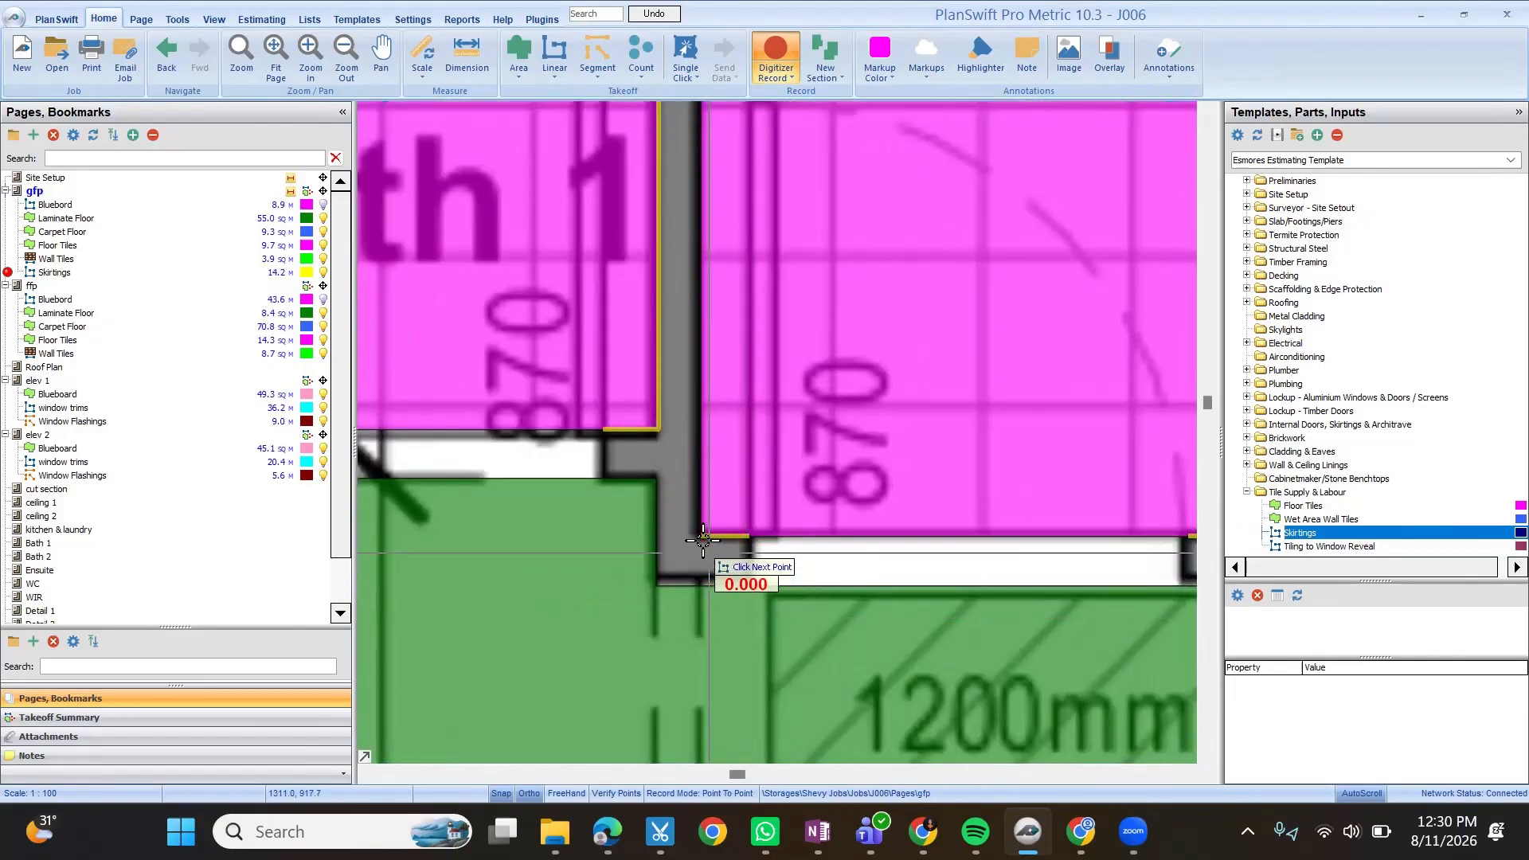
pyautogui.scroll(-3, 750, 589)
pyautogui.scroll(3, 695, 260)
pyautogui.scroll(1, 695, 260)
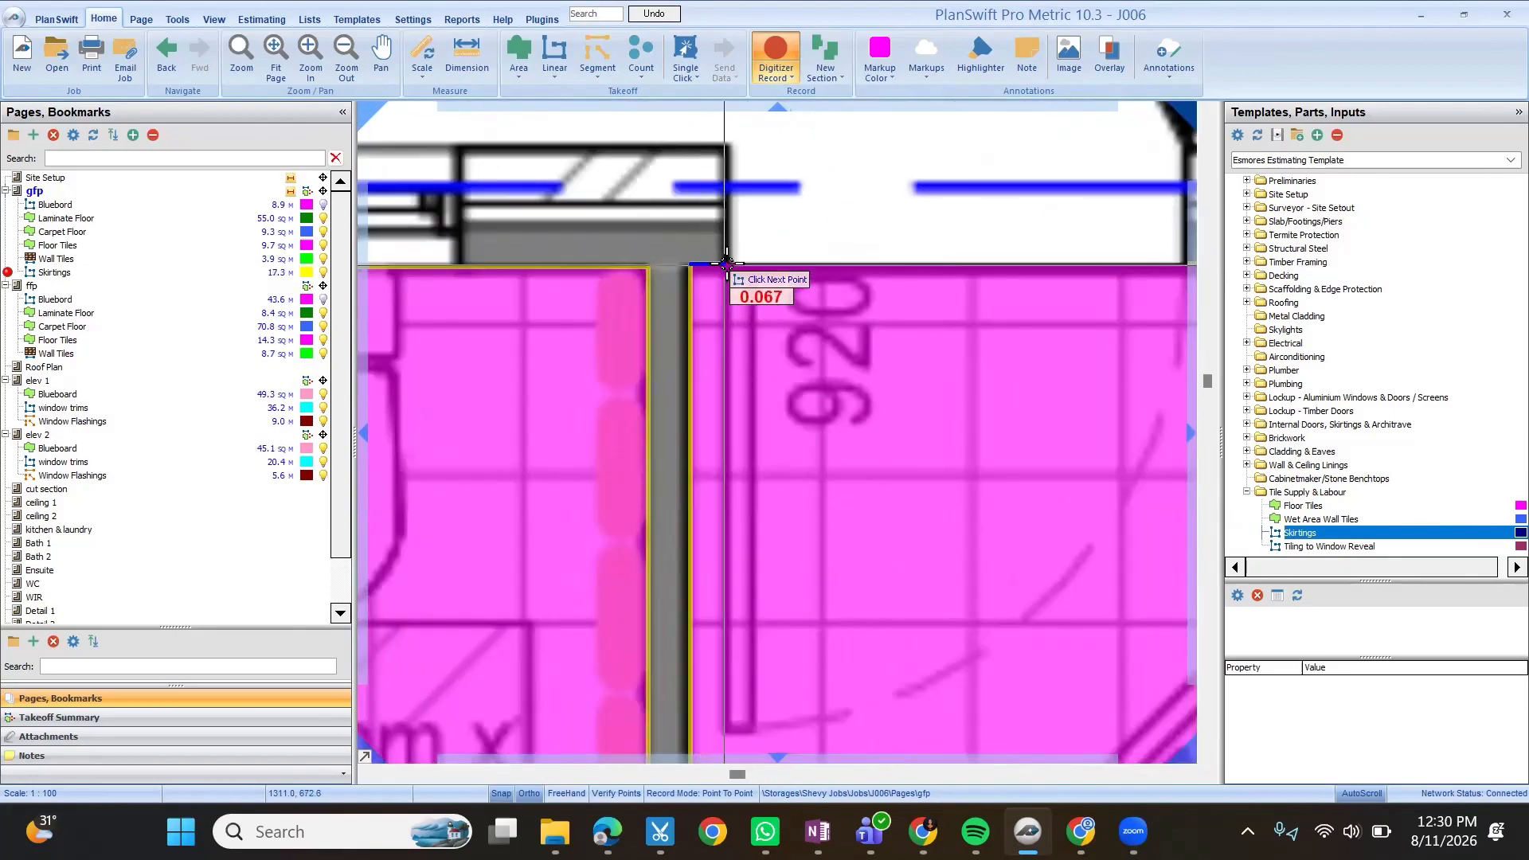
pyautogui.click(696, 261)
pyautogui.scroll(-4, 700, 270)
pyautogui.scroll(1, 819, 531)
pyautogui.press('Escape')
pyautogui.scroll(1, 780, 371)
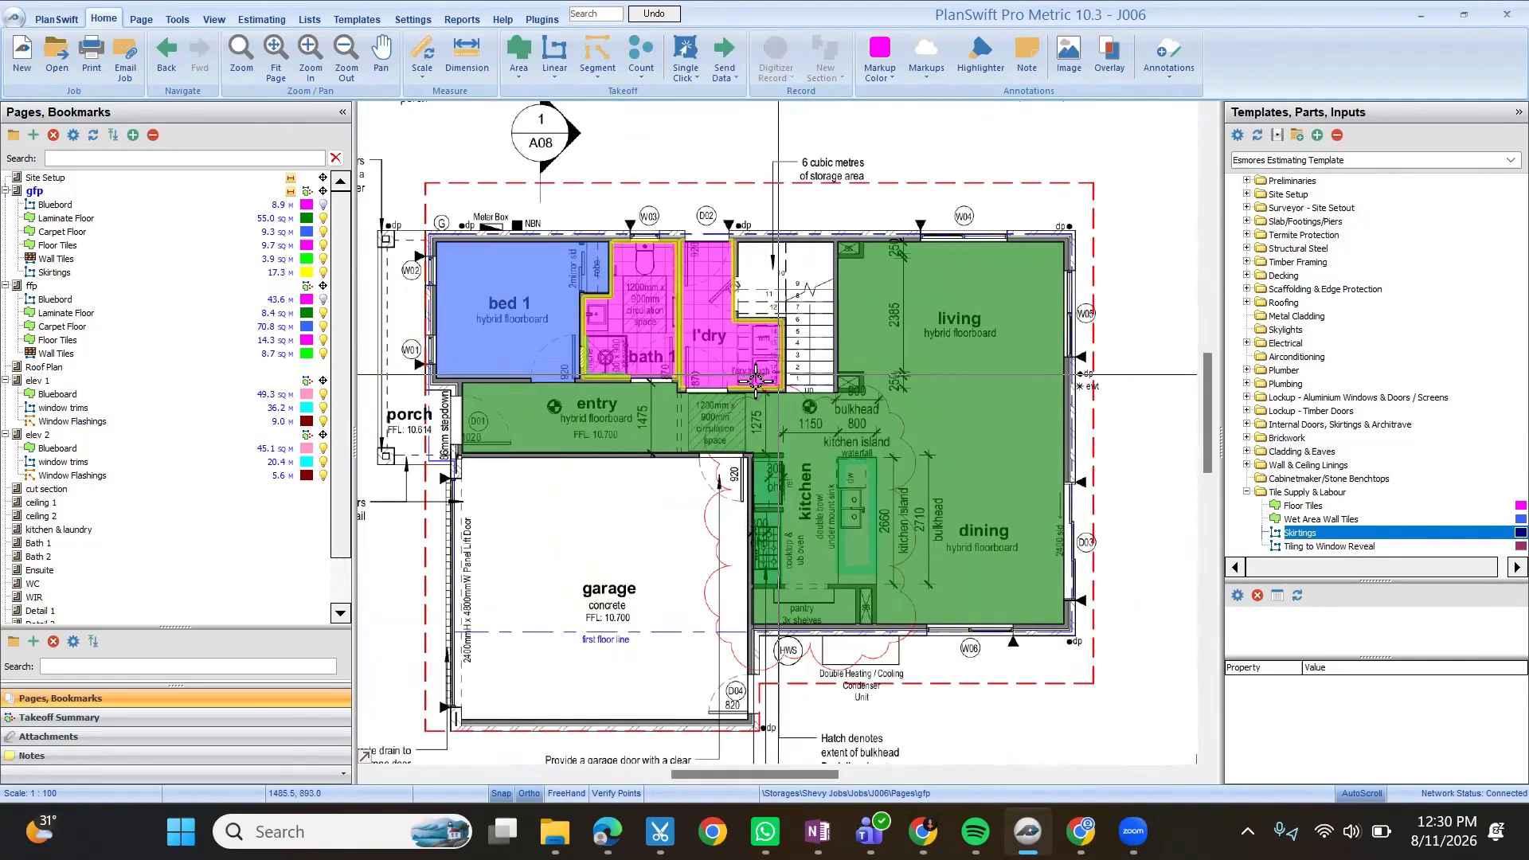
# Open the ffp page and trace Skirtings in bath 2 from the shower edge down the stair-side wall to the near jamb of the 720 door.
pyautogui.scroll(-2, 844, 557)
pyautogui.click(33, 286)
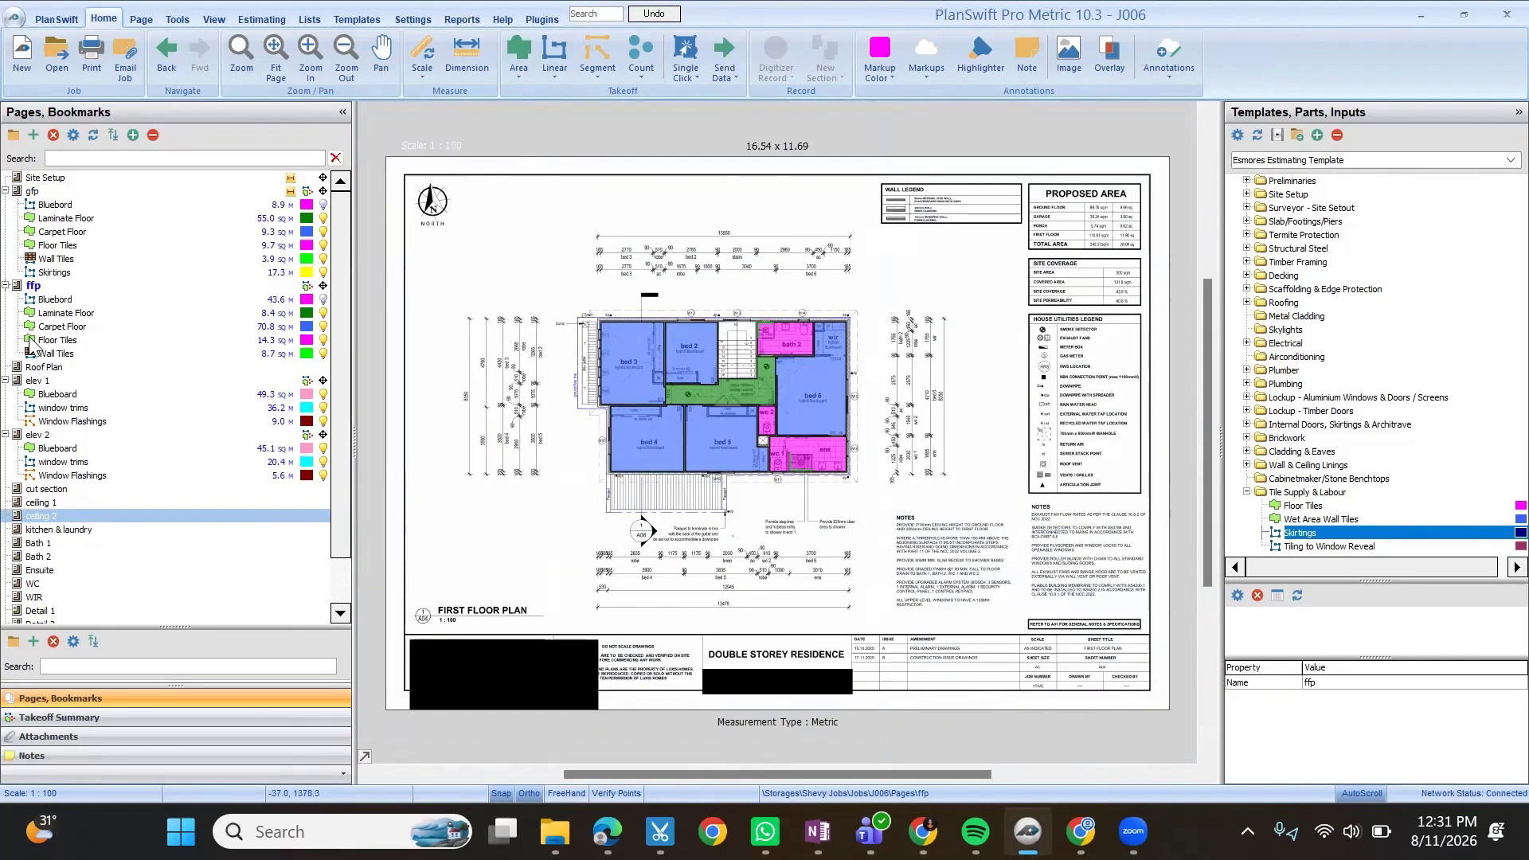
pyautogui.click(10, 273)
pyautogui.scroll(4, 759, 335)
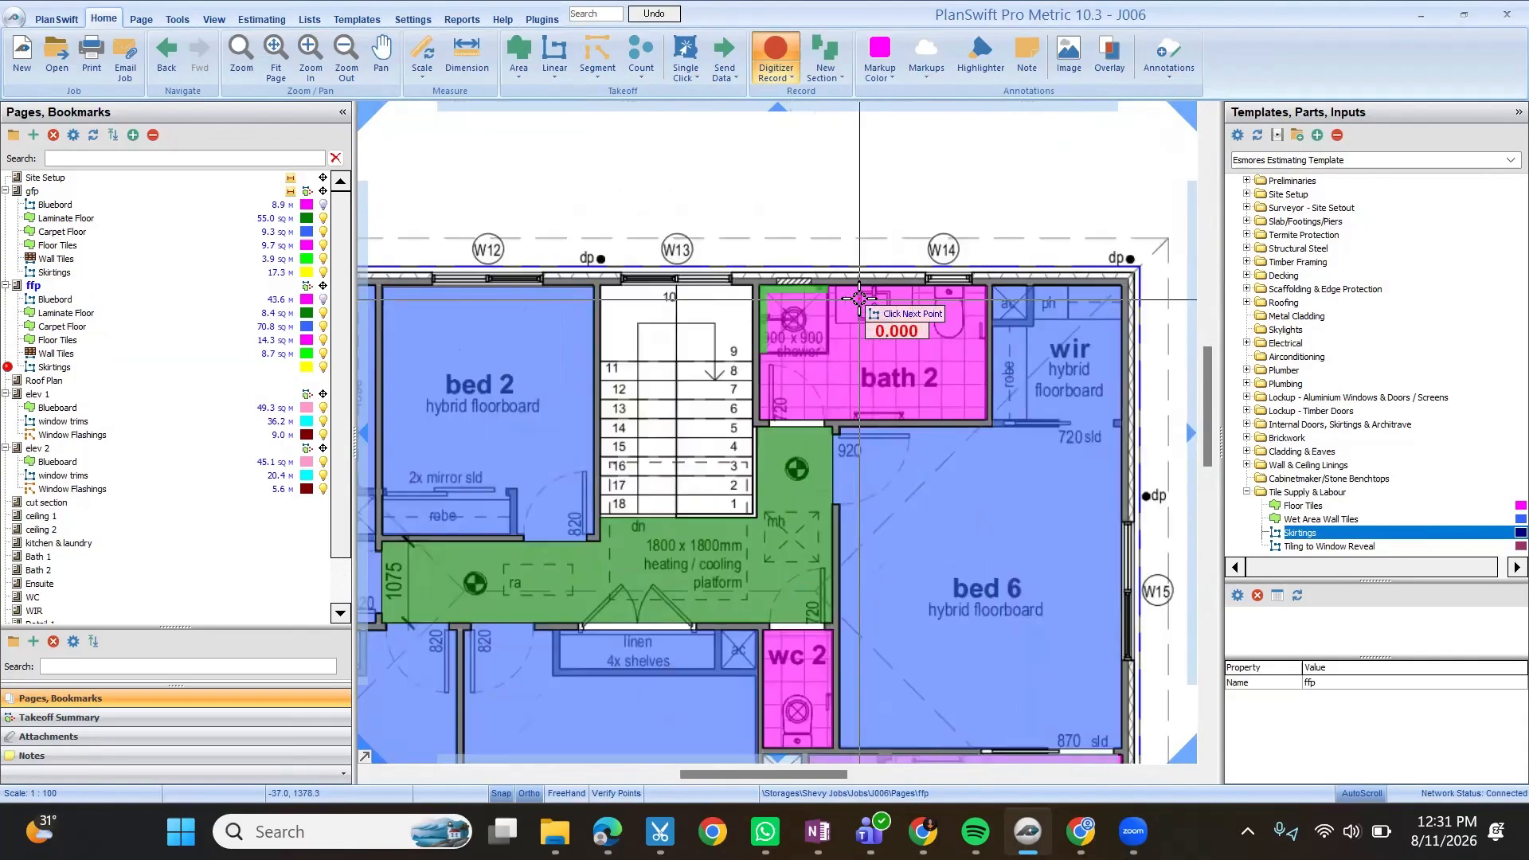
pyautogui.click(701, 386)
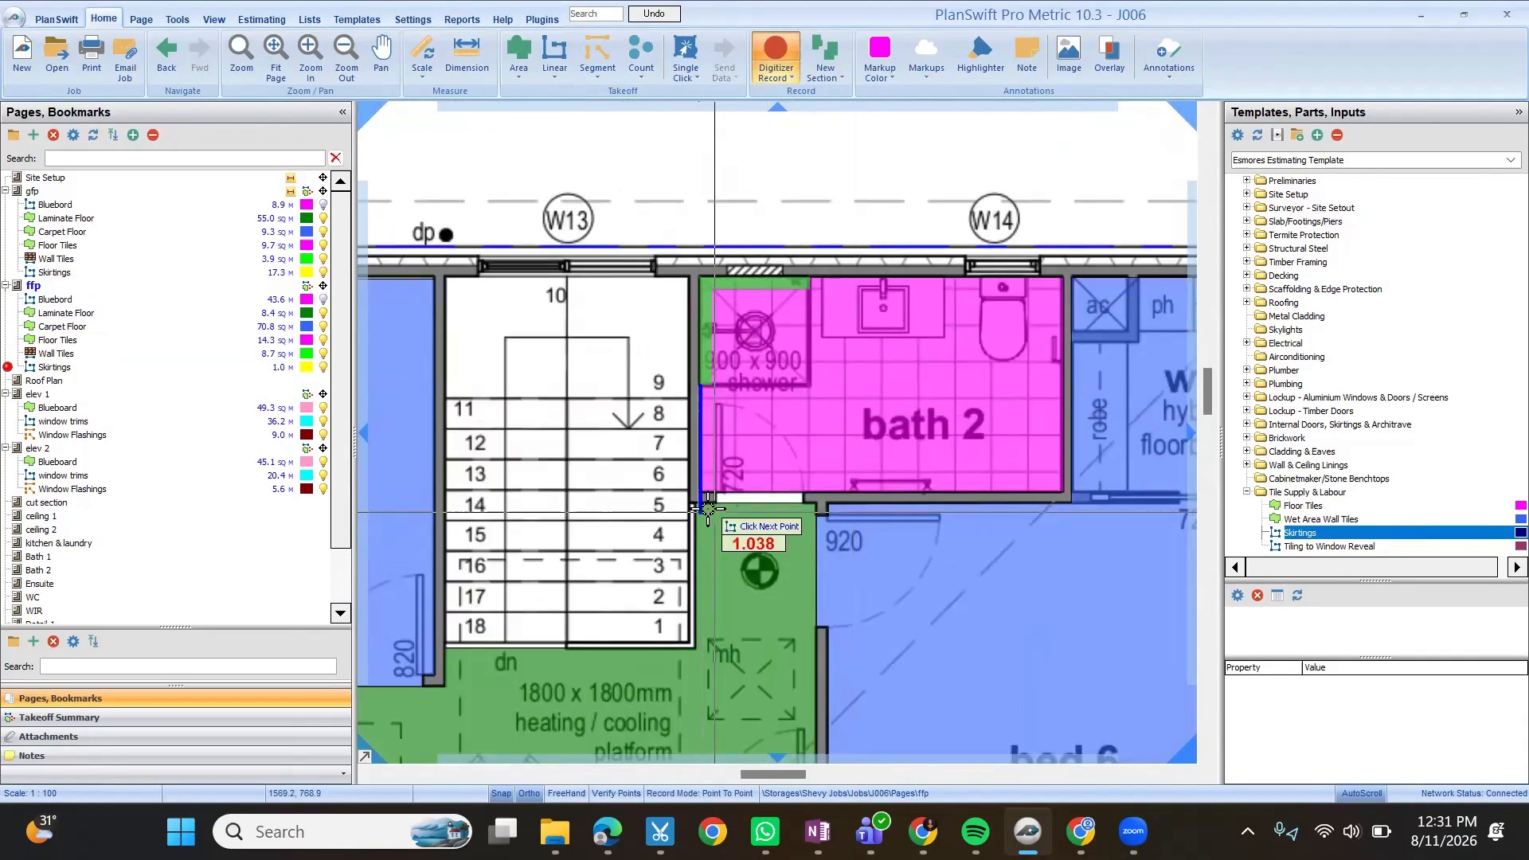
pyautogui.click(1063, 492)
pyautogui.hotkey('ctrl', 'z')
pyautogui.scroll(2, 734, 495)
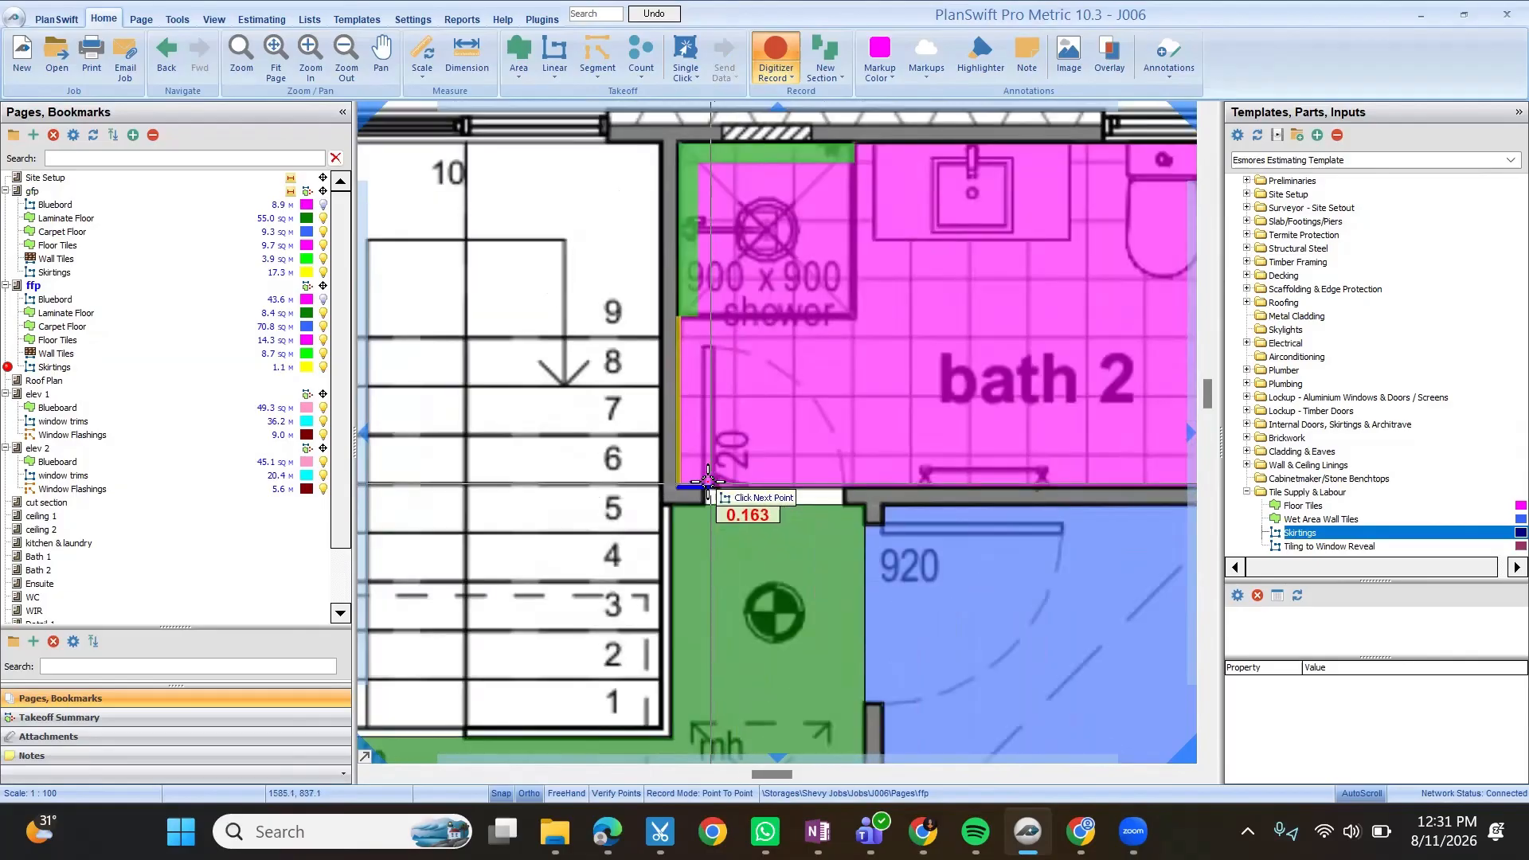
# Trace the remaining bath 2 skirting from the shower edge around the shower, W14 and wir walls to the other jamb of the 720 door.
pyautogui.scroll(-4, 704, 482)
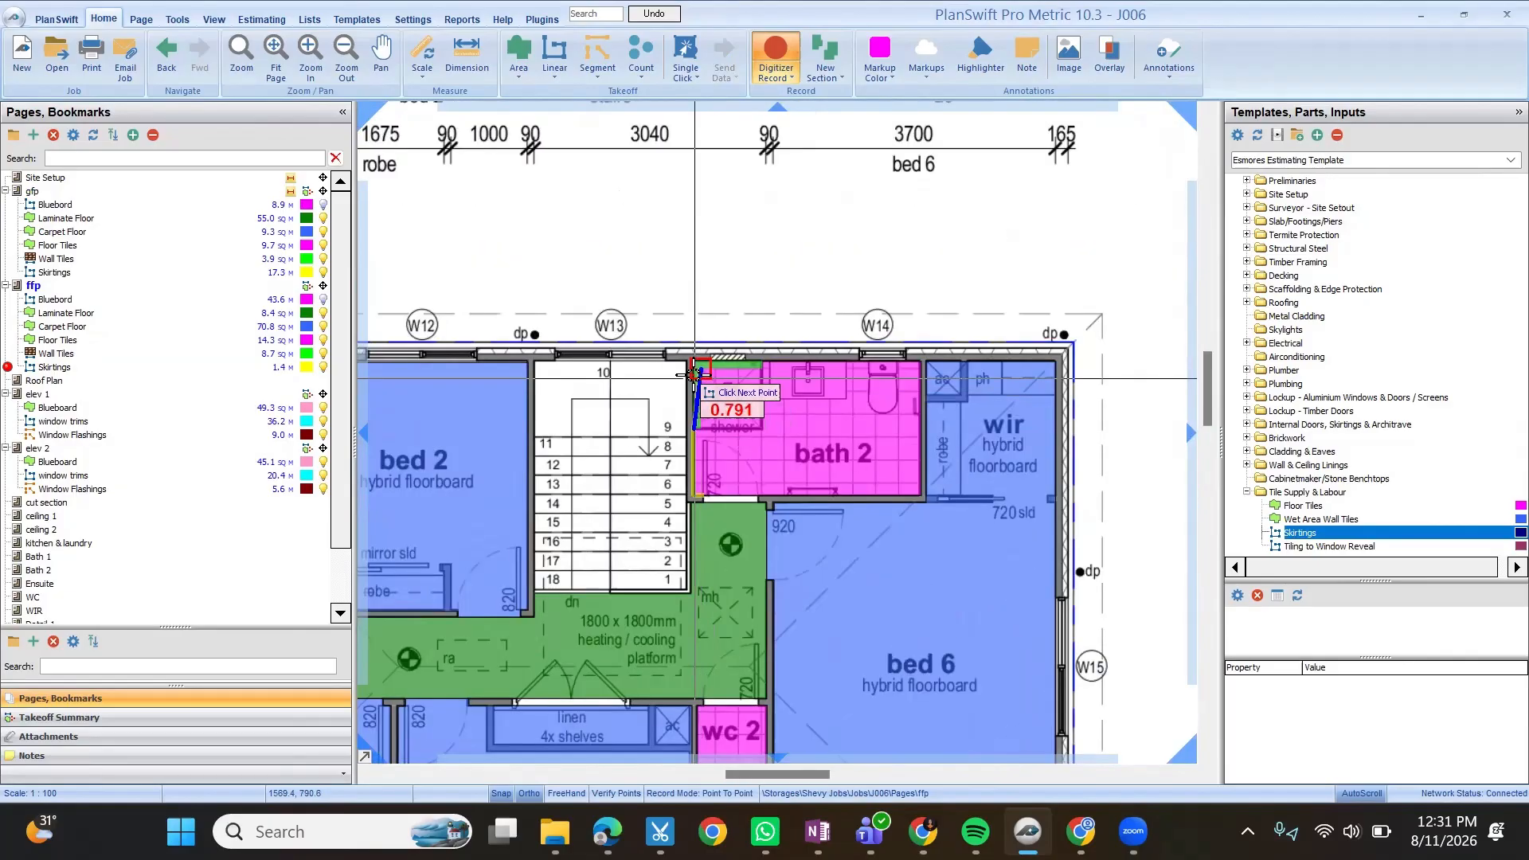
pyautogui.click(921, 363)
pyautogui.scroll(4, 904, 539)
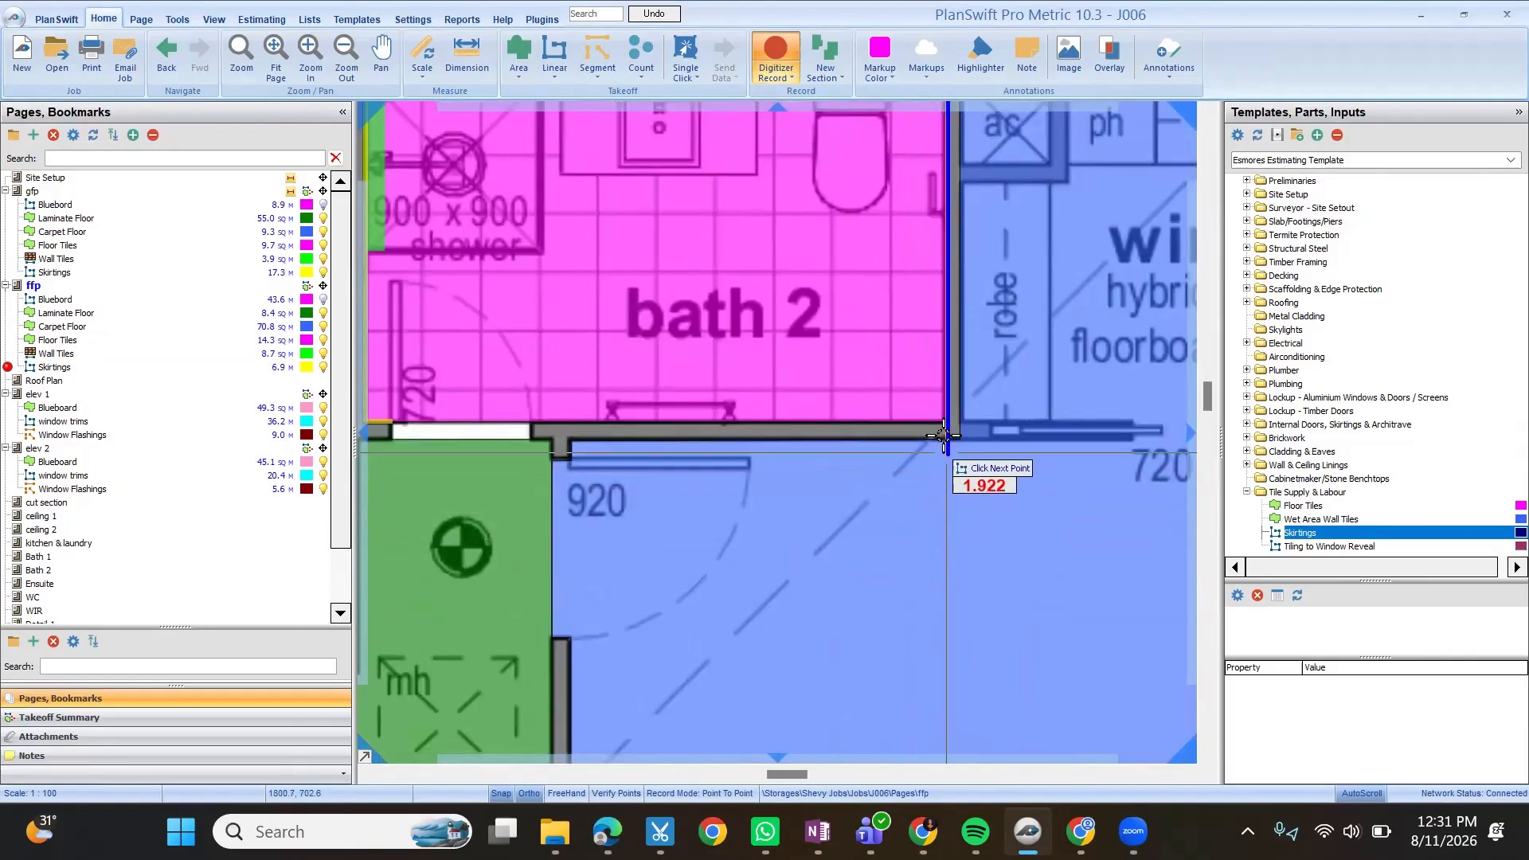
pyautogui.click(947, 422)
pyautogui.scroll(-4, 633, 328)
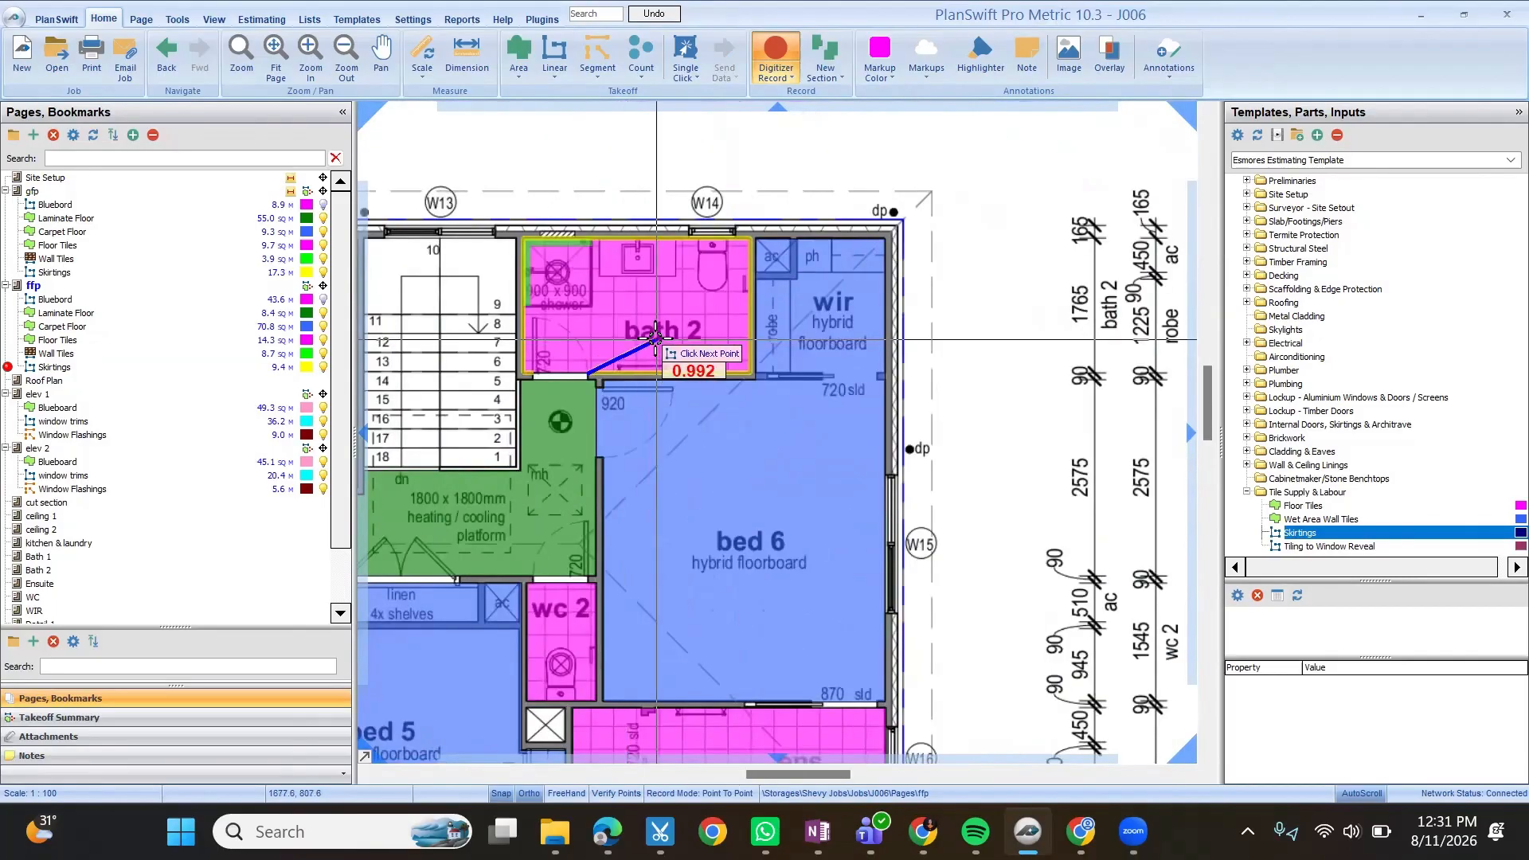
pyautogui.press('n')
# Trace wc 2 skirting from one jamb of its 720 door along the side and rear walls to the other jamb.
pyautogui.scroll(-2, 793, 358)
pyautogui.scroll(4, 635, 570)
pyautogui.scroll(4, 618, 402)
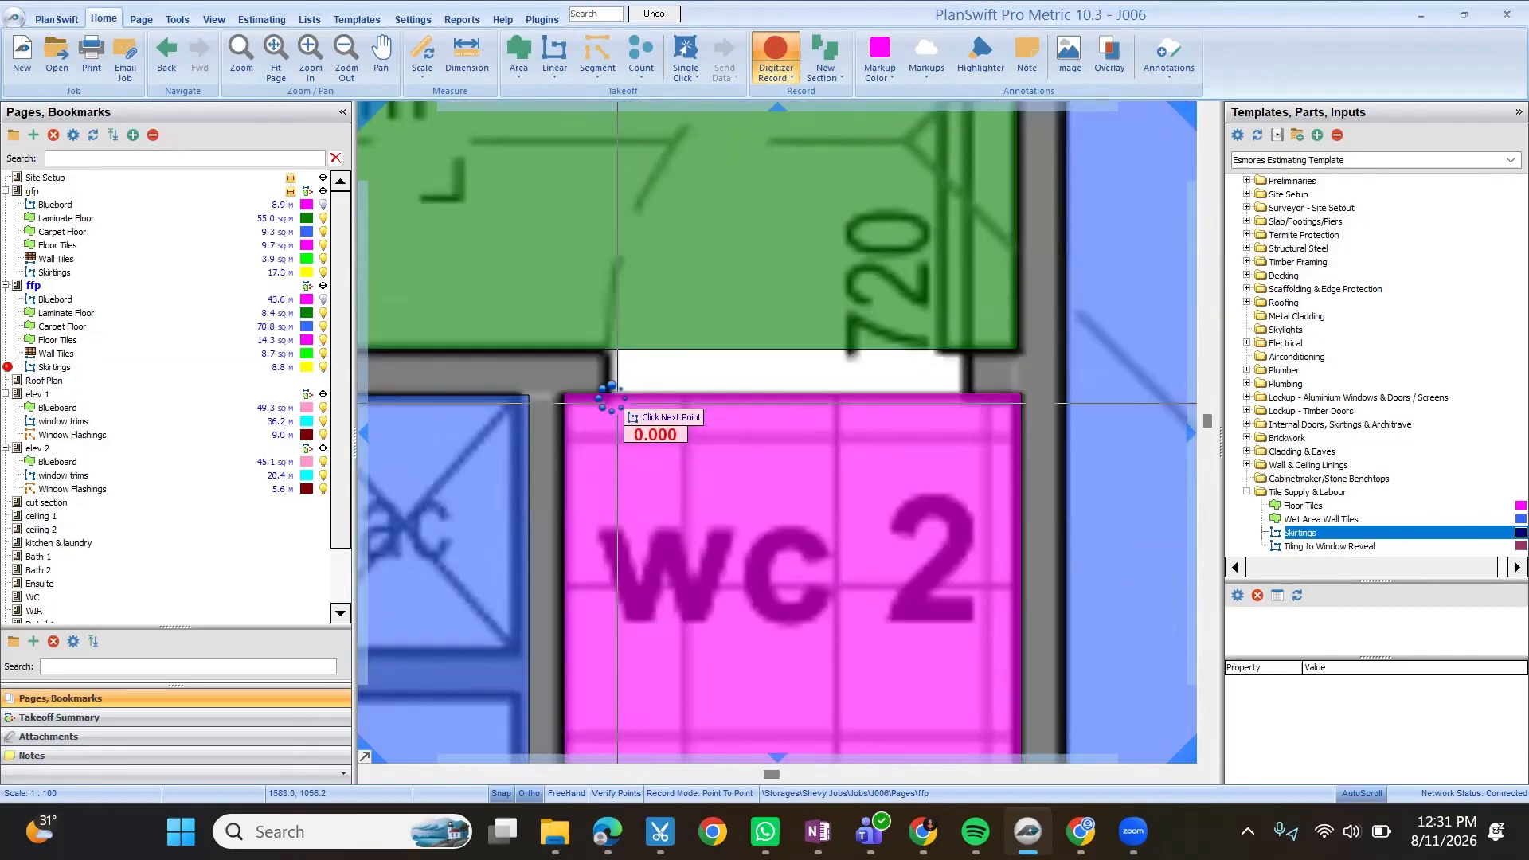
pyautogui.scroll(-4, 562, 395)
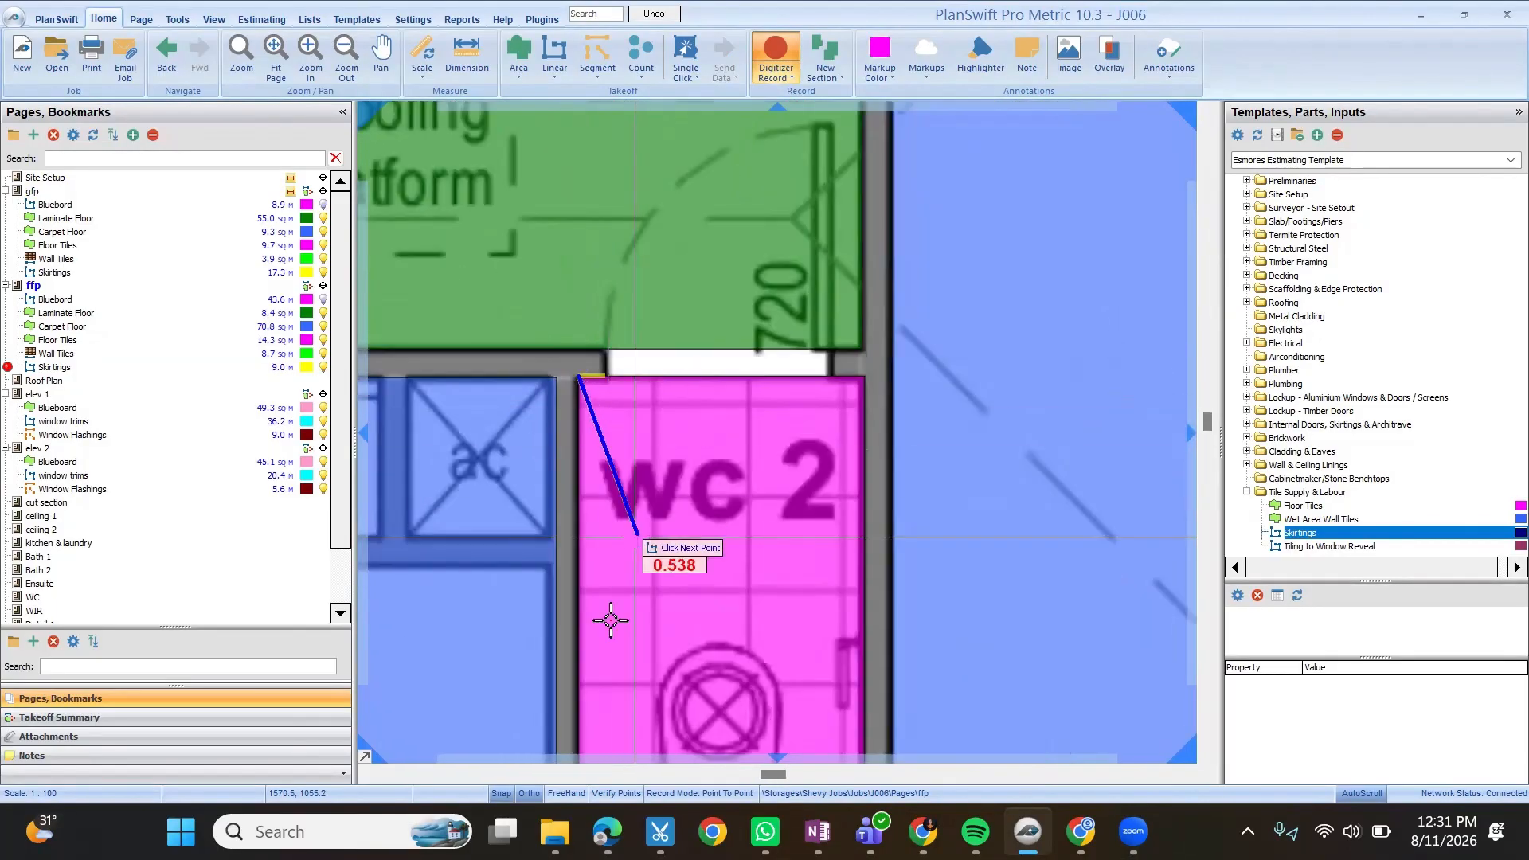
pyautogui.click(609, 541)
pyautogui.scroll(3, 642, 540)
pyautogui.click(641, 540)
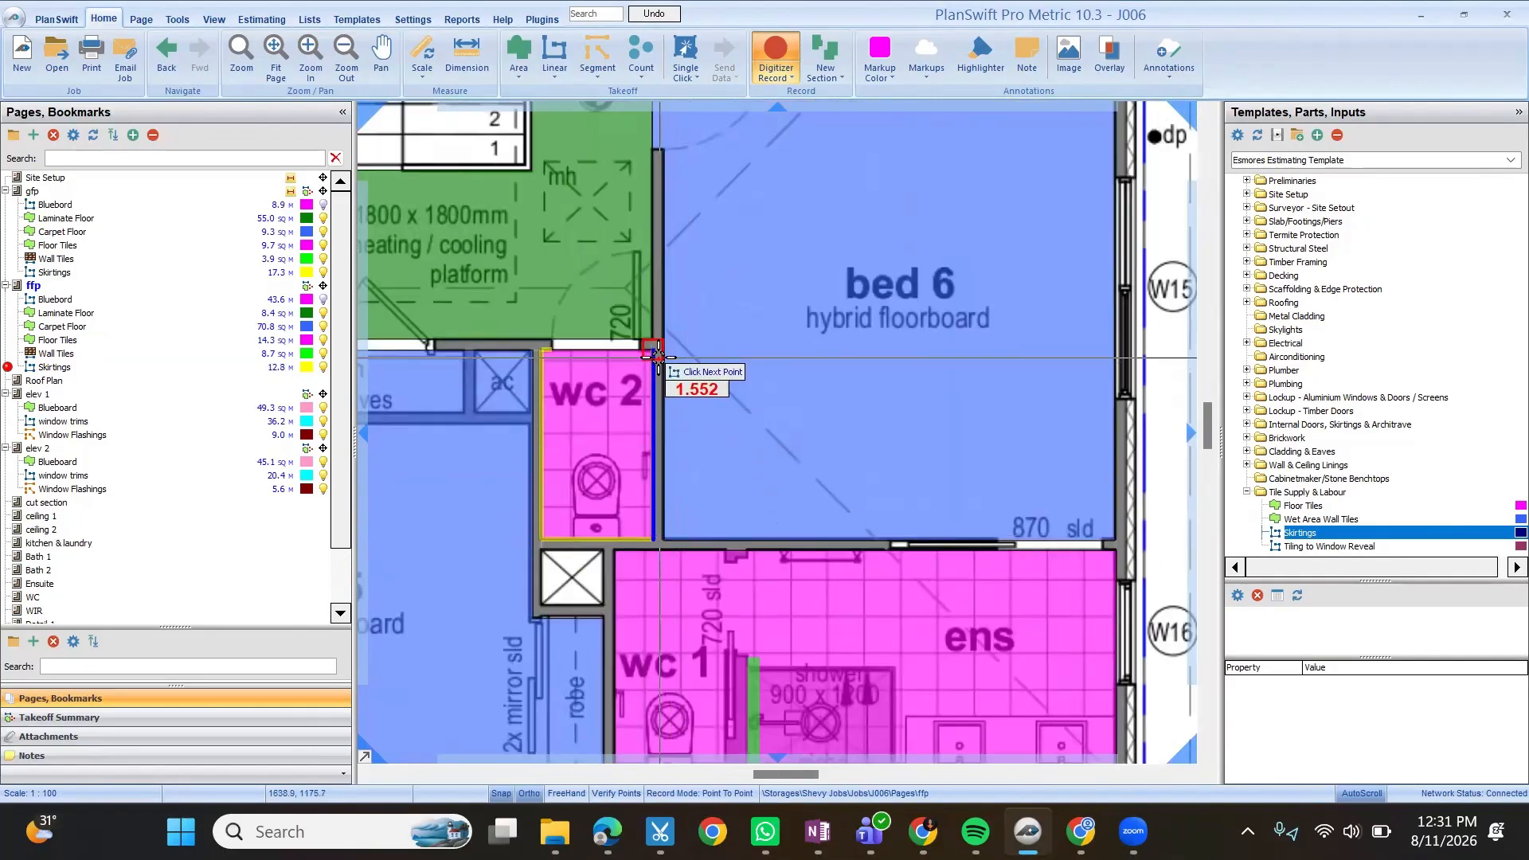
pyautogui.scroll(3, 642, 346)
pyautogui.click(642, 342)
pyautogui.scroll(-3, 633, 323)
pyautogui.rightClick(633, 322)
# Trace wc 1 skirting from the corner beside the duct, down the robe-side wall and along the W17 wall to the shower partition.
pyautogui.scroll(-2, 632, 324)
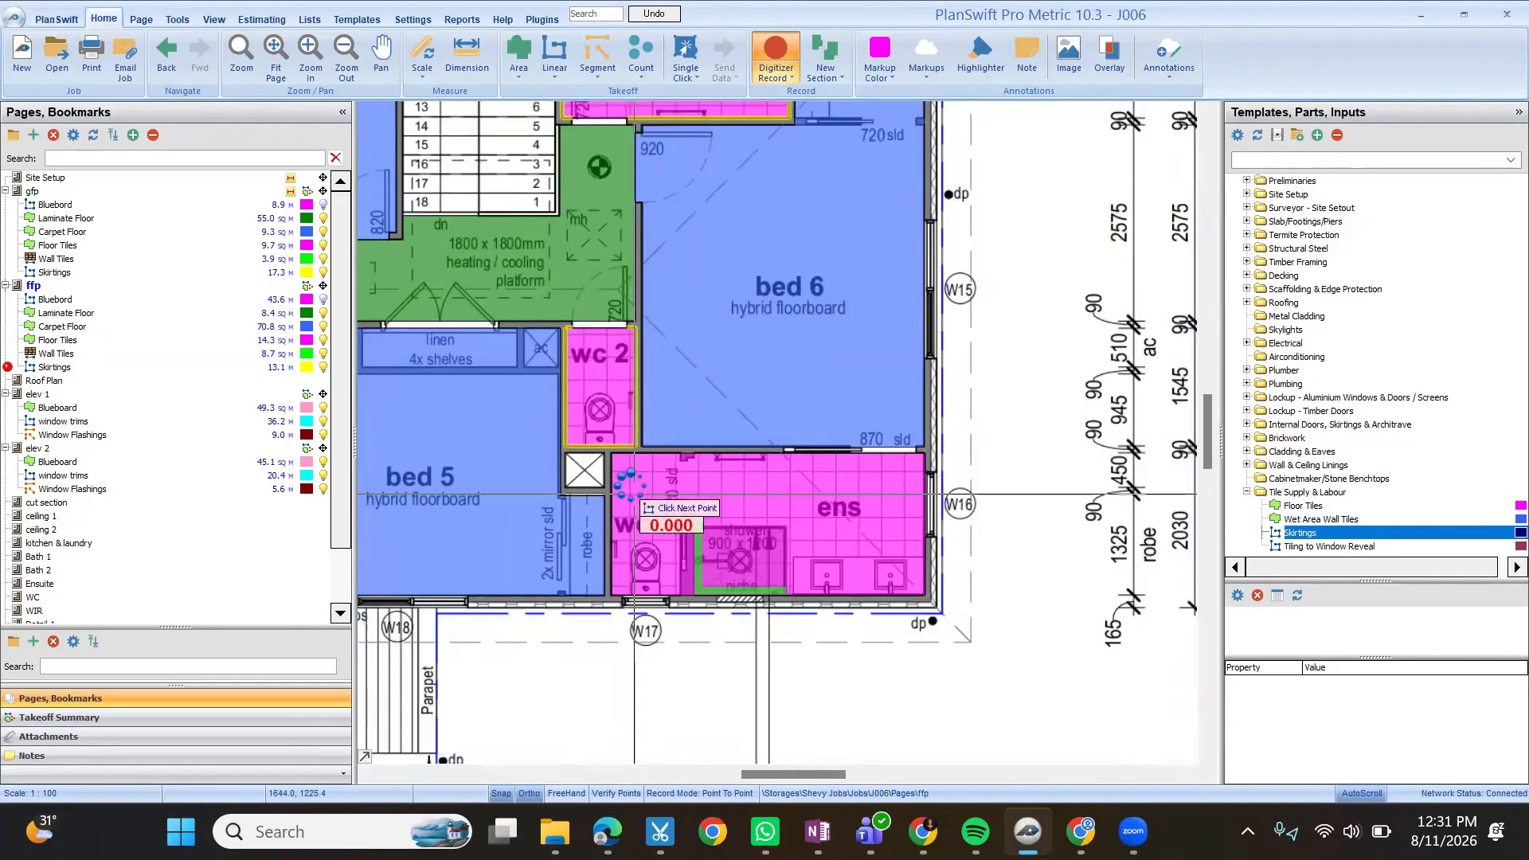
pyautogui.scroll(2, 633, 485)
pyautogui.click(602, 428)
pyautogui.scroll(4, 619, 691)
pyautogui.click(563, 567)
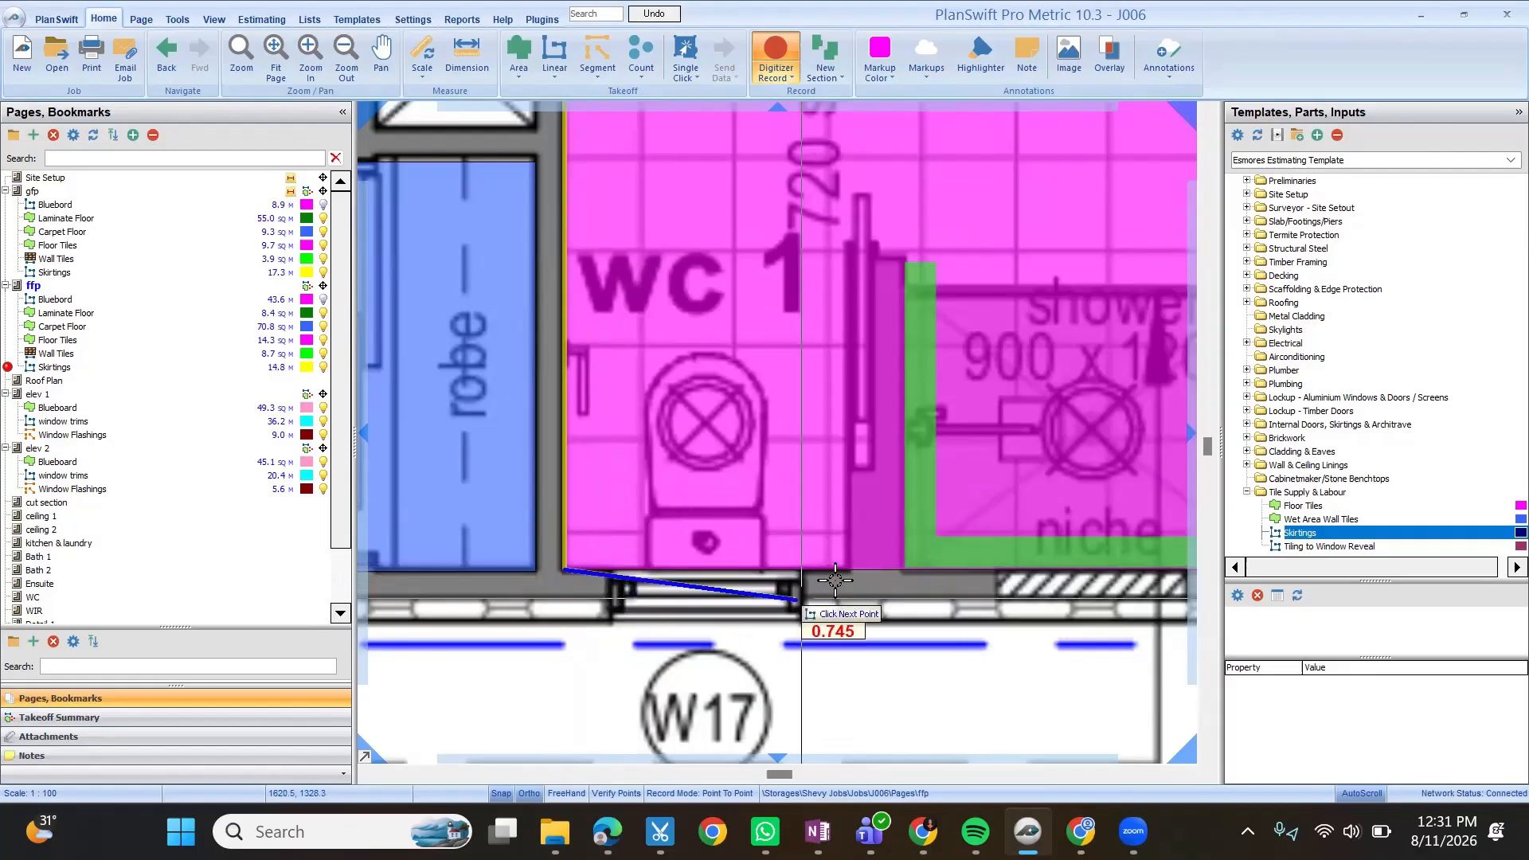
pyautogui.scroll(-3, 708, 617)
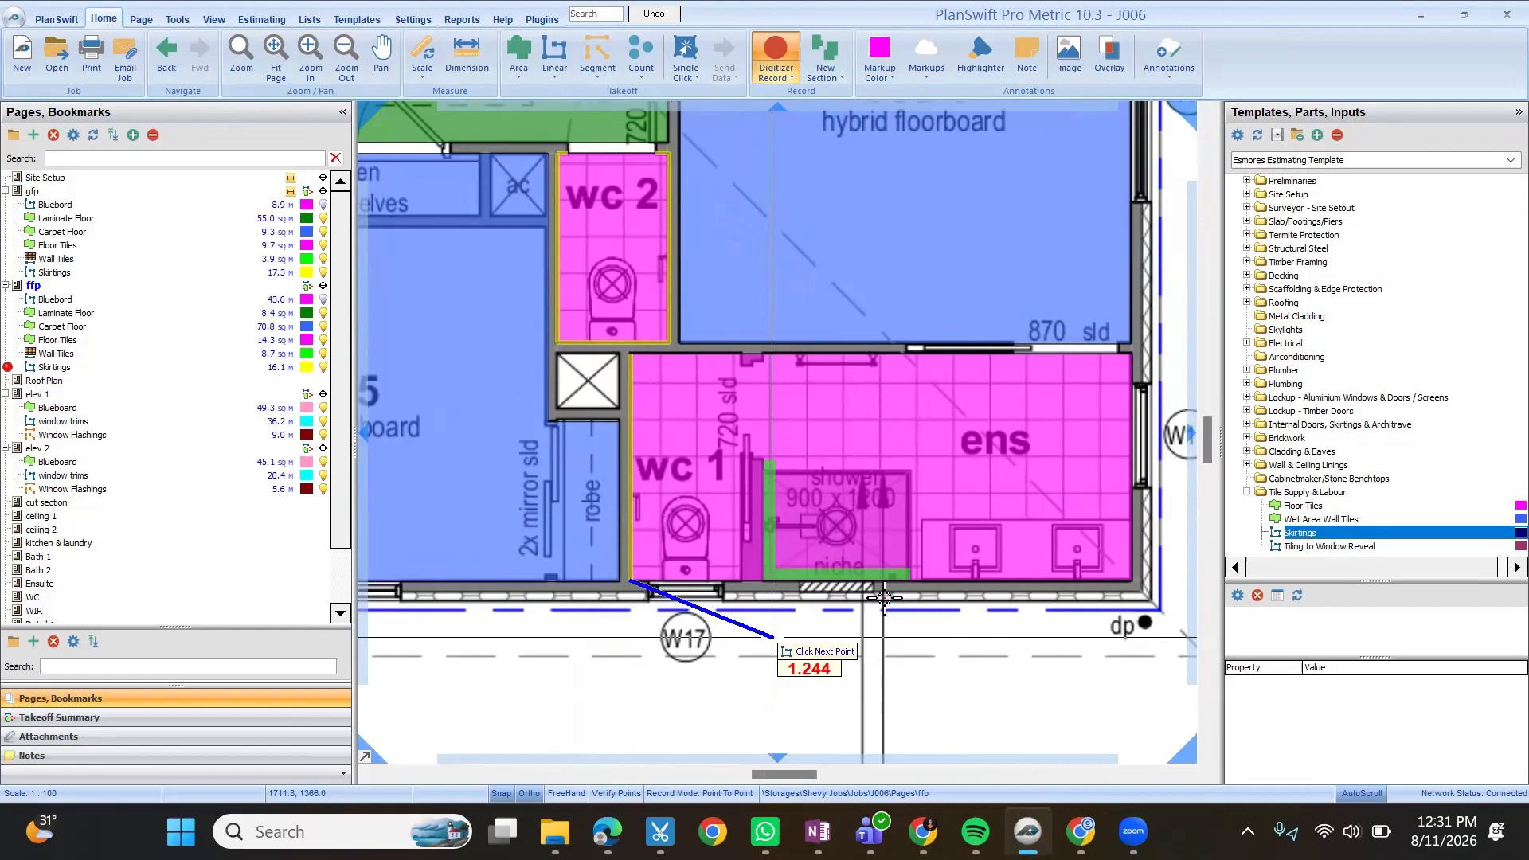
pyautogui.scroll(3, 869, 614)
pyautogui.click(734, 573)
pyautogui.scroll(-3, 709, 628)
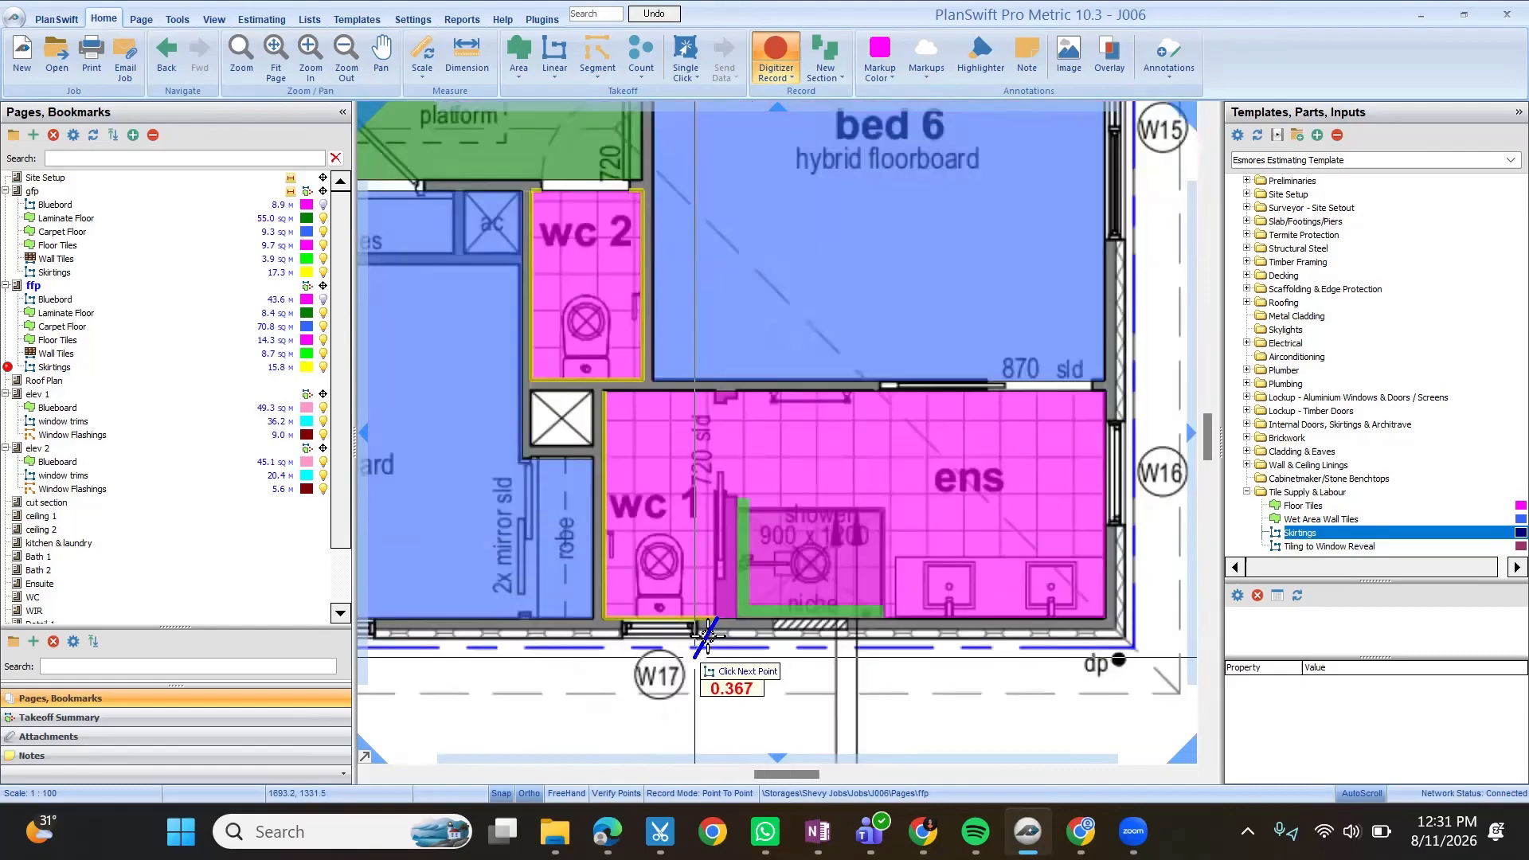
# Continue the skirting up the wc 1 side of the shower partition and across its free end to the shower face.
pyautogui.scroll(3, 707, 634)
pyautogui.click(715, 495)
pyautogui.scroll(3, 824, 483)
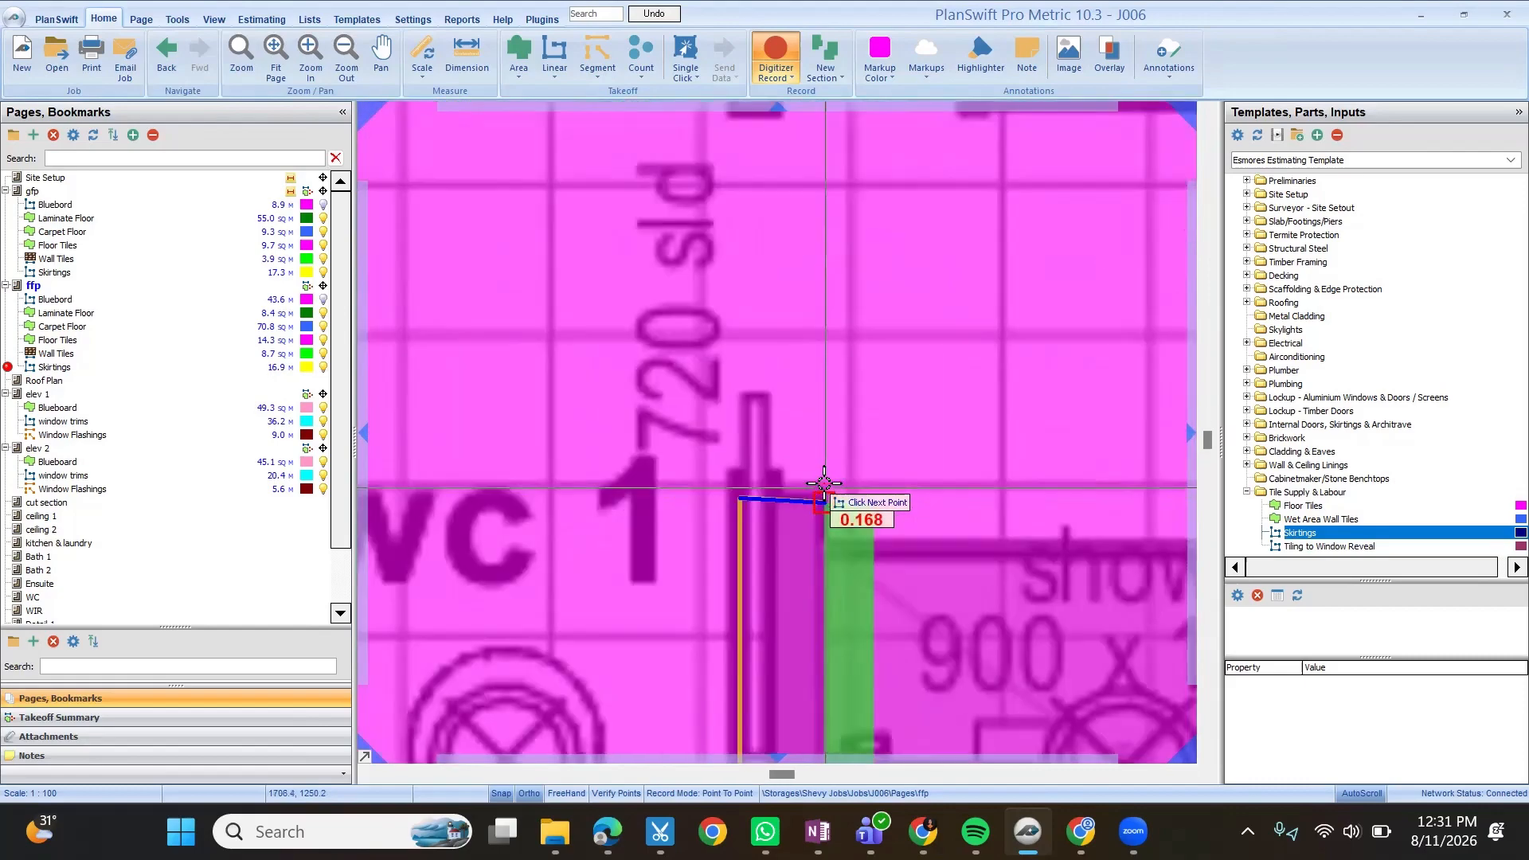
pyautogui.scroll(2, 824, 487)
pyautogui.click(822, 488)
pyautogui.scroll(-6, 823, 498)
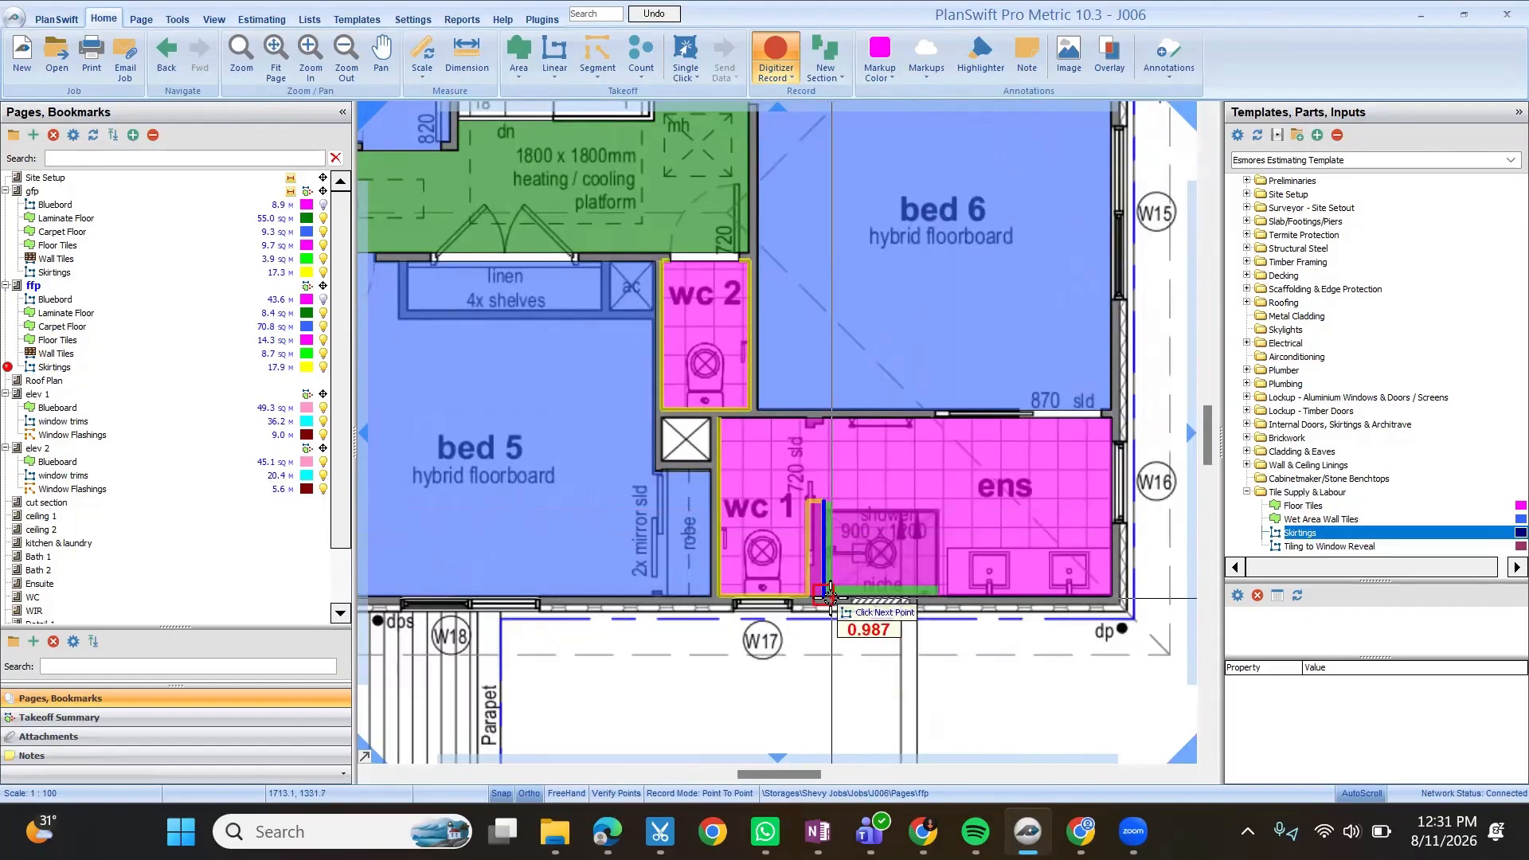
# Continue the ensuite skirting down the shower partition, along the shower and vanity wall and up the W16 wall to the bed 6 corner.
pyautogui.click(829, 593)
pyautogui.click(1110, 594)
pyautogui.click(1111, 450)
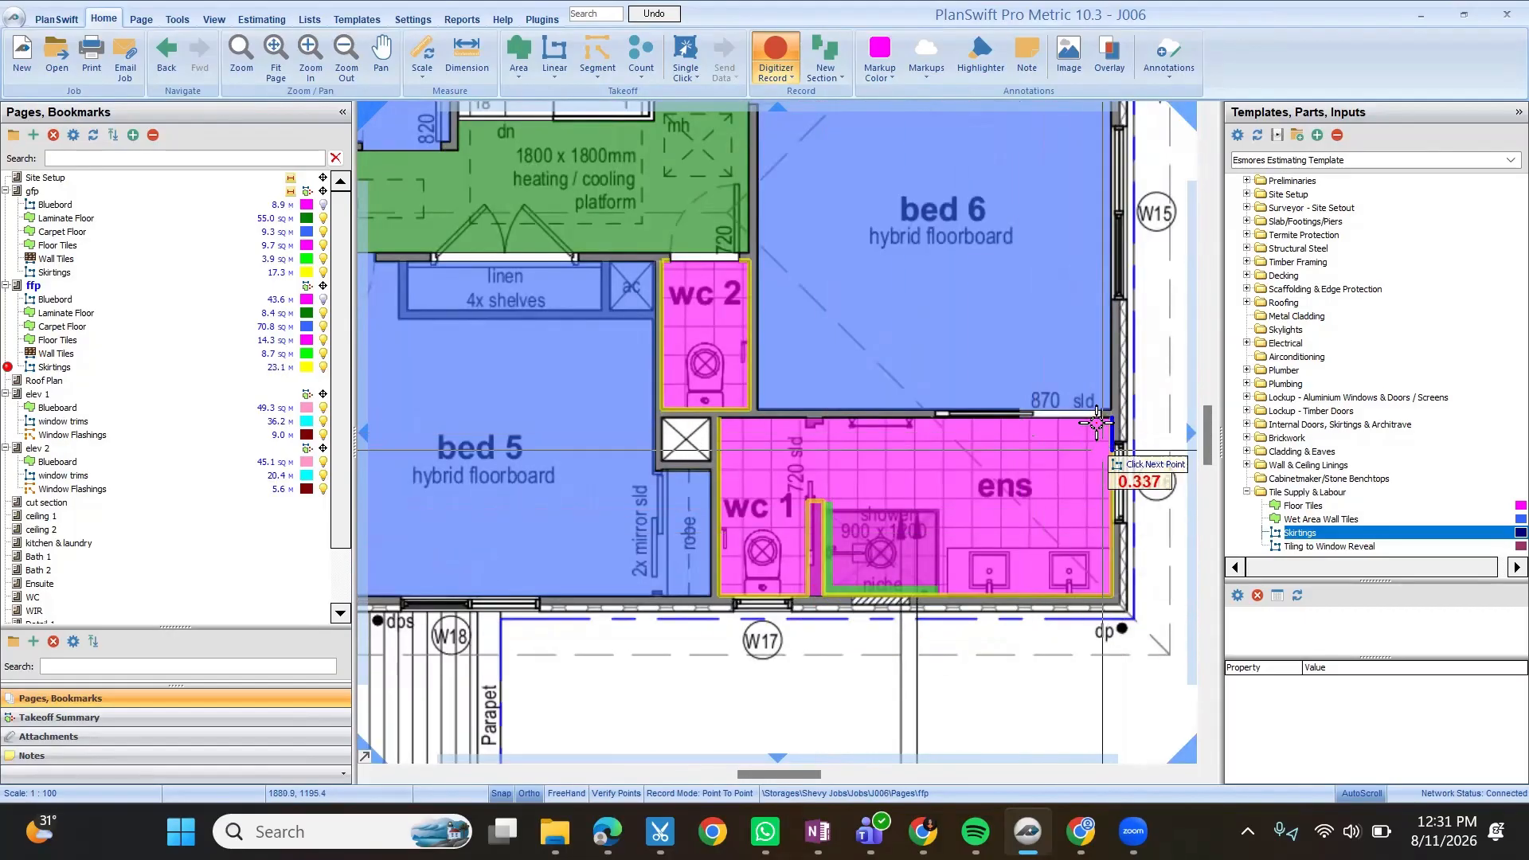
pyautogui.scroll(3, 1096, 423)
pyautogui.click(1108, 418)
pyautogui.scroll(-3, 1106, 435)
pyautogui.press('n')
# Trace a separate skirting run from the wc 1 corner along the wall shared with bed 6 to the 870 sliding door and finish recording.
pyautogui.click(727, 430)
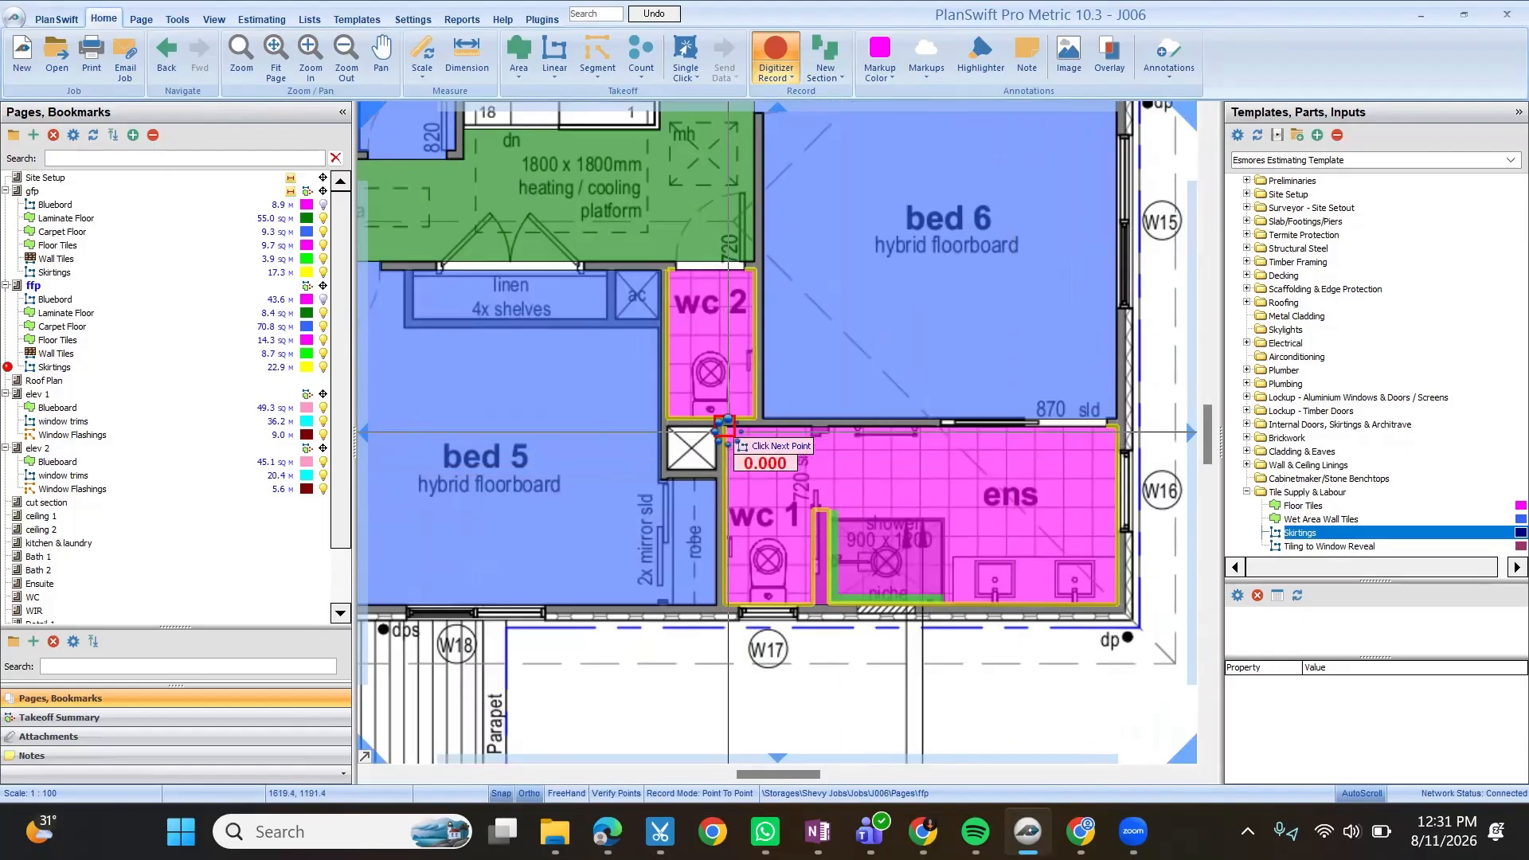
pyautogui.scroll(3, 931, 424)
pyautogui.click(940, 424)
pyautogui.scroll(-4, 939, 430)
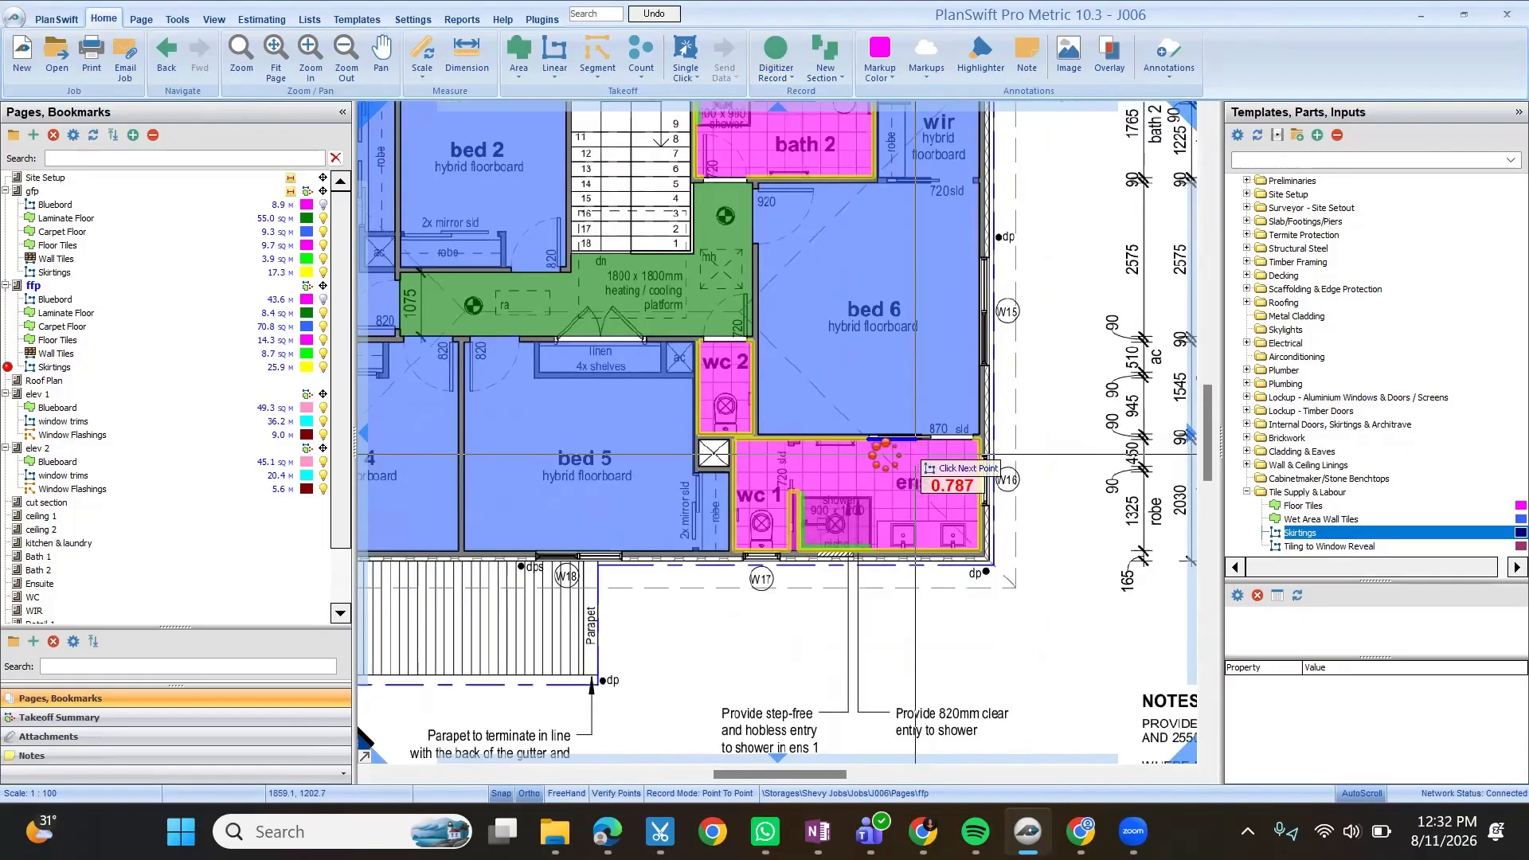
pyautogui.press('Escape')
# Examine the first-floor wet areas and the window openings along their external walls on the ffp page.
pyautogui.scroll(-2, 911, 514)
pyautogui.moveTo(843, 643); pyautogui.dragTo(879, 648)
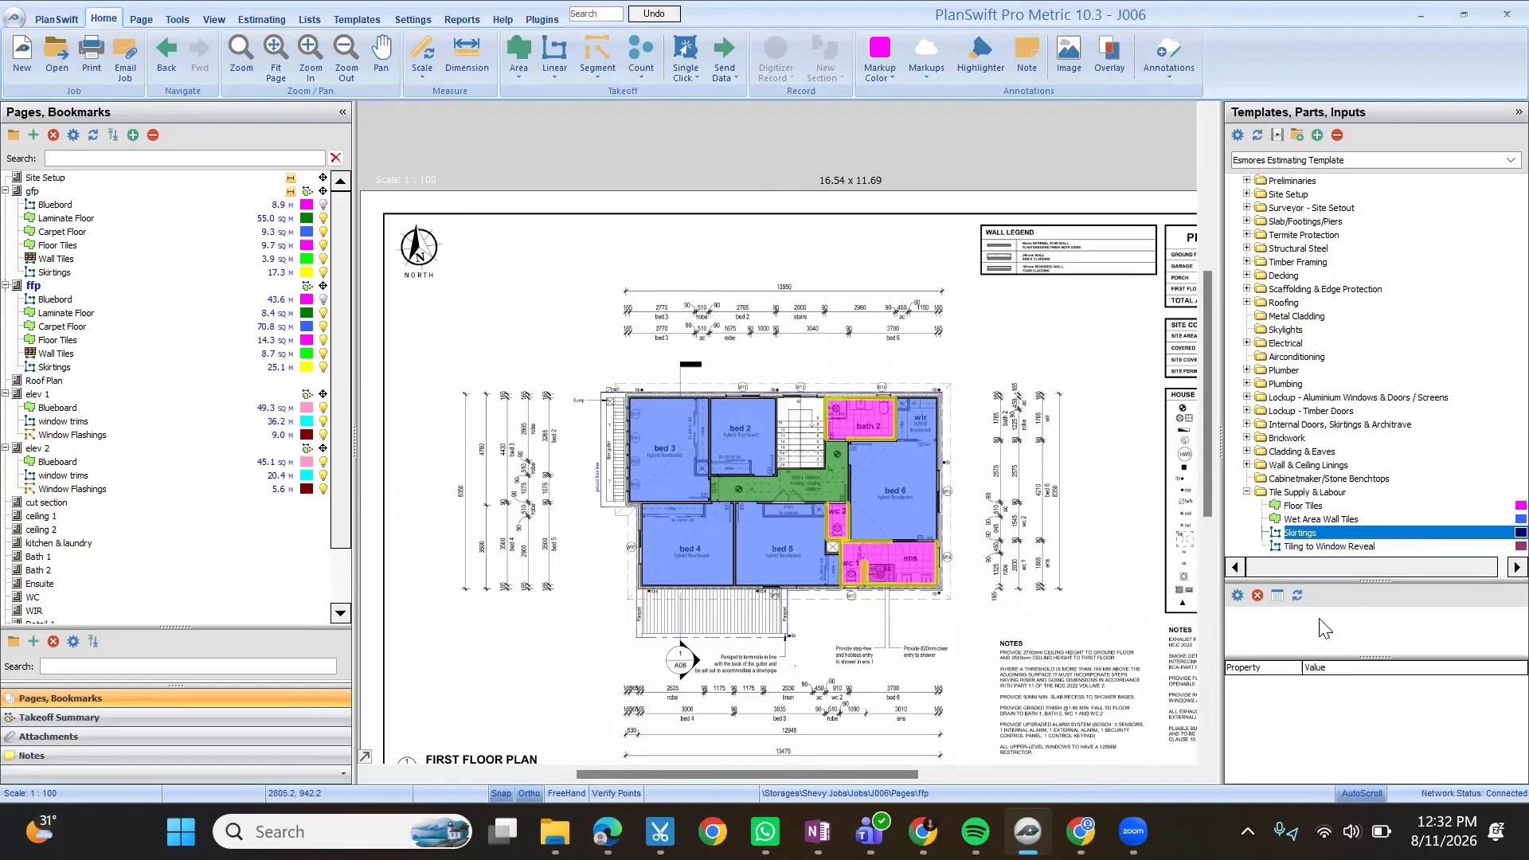
pyautogui.scroll(5, 1070, 636)
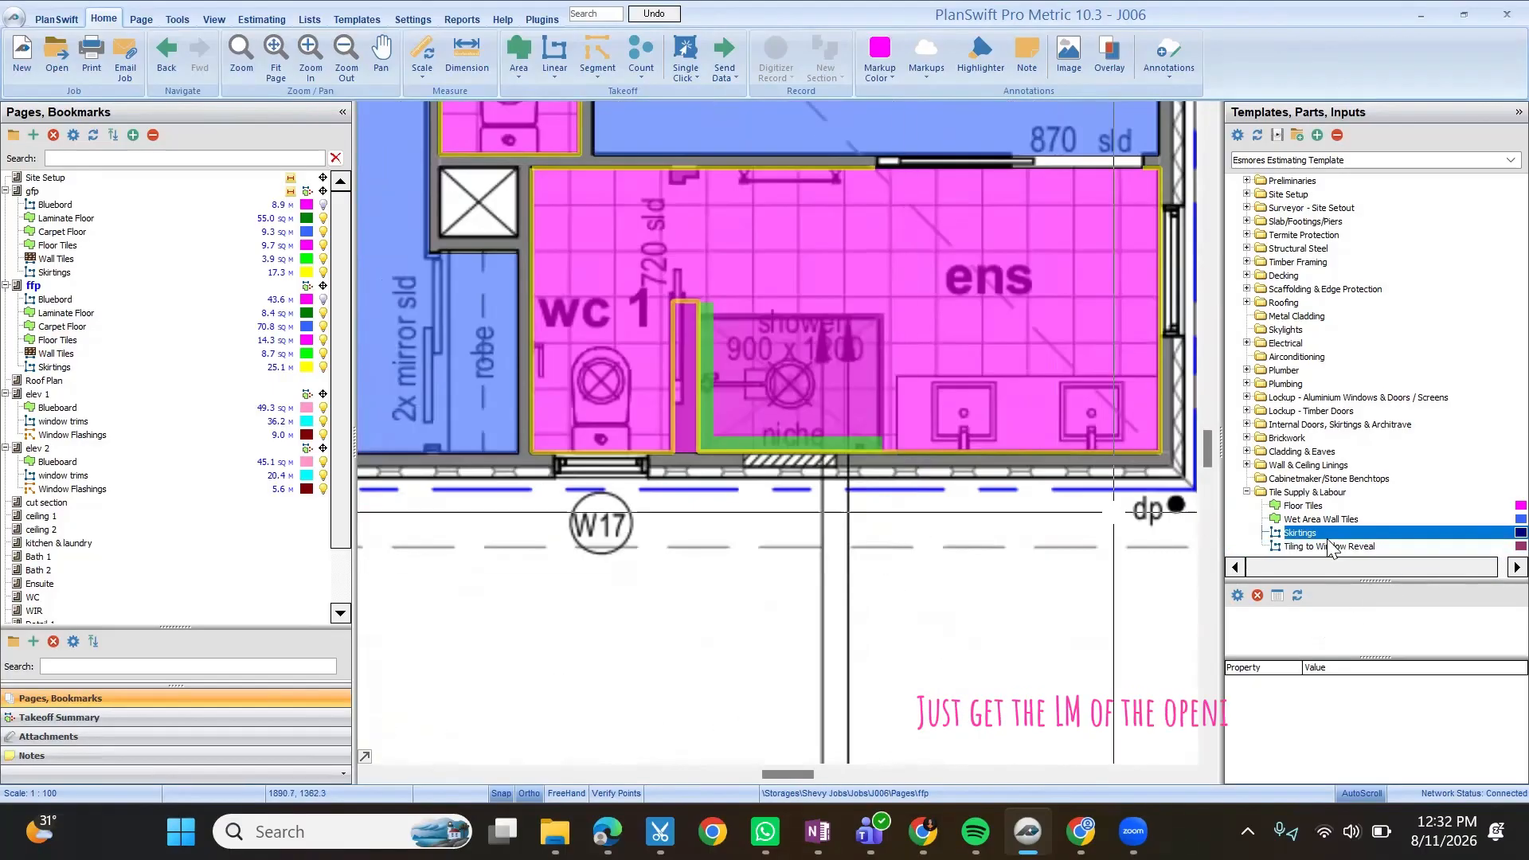
pyautogui.scroll(-3, 622, 479)
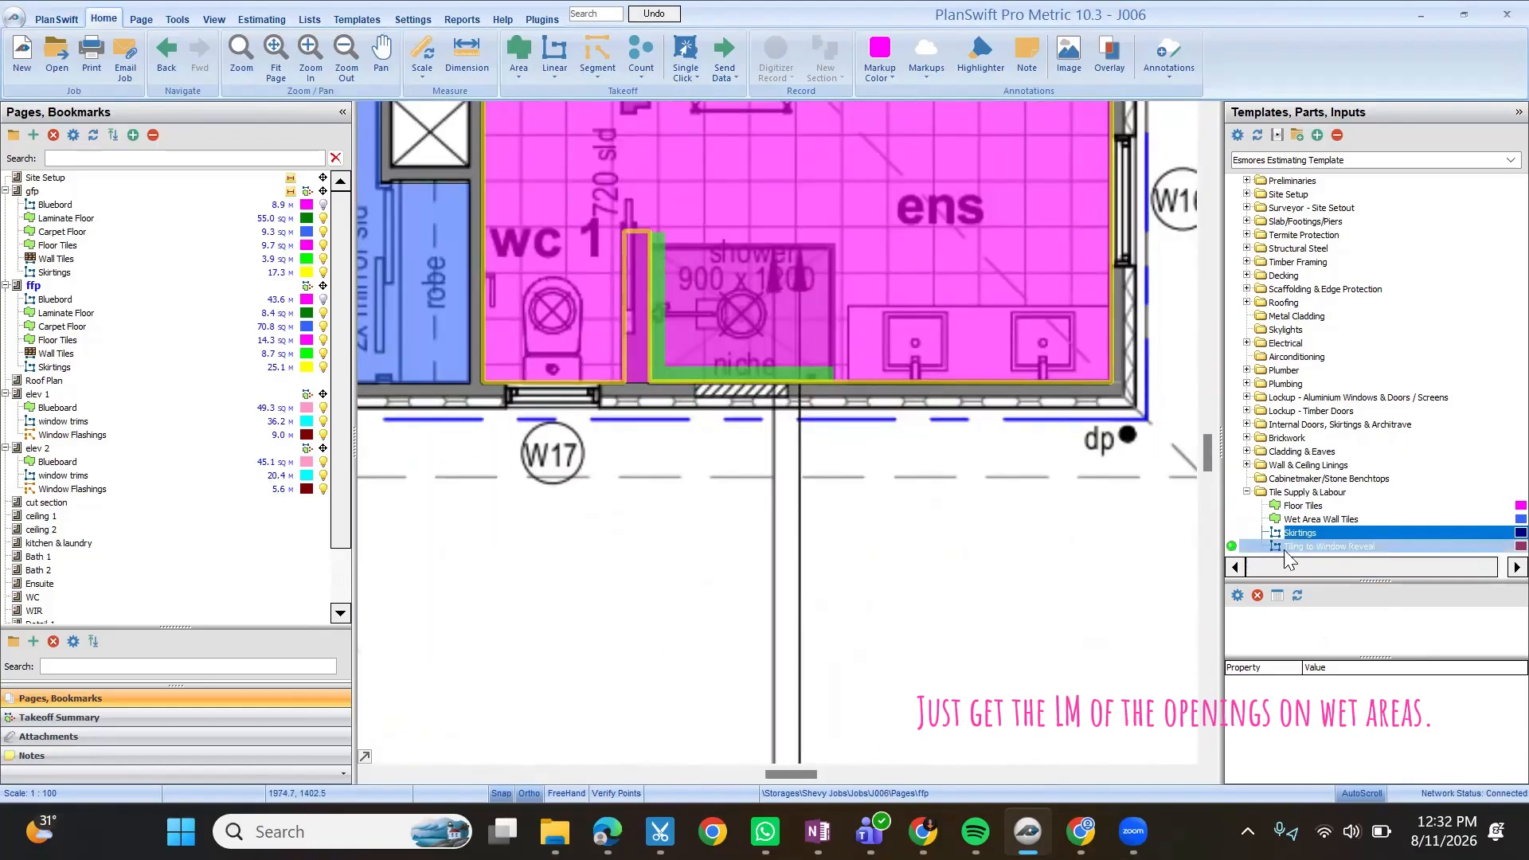
pyautogui.scroll(-5, 769, 283)
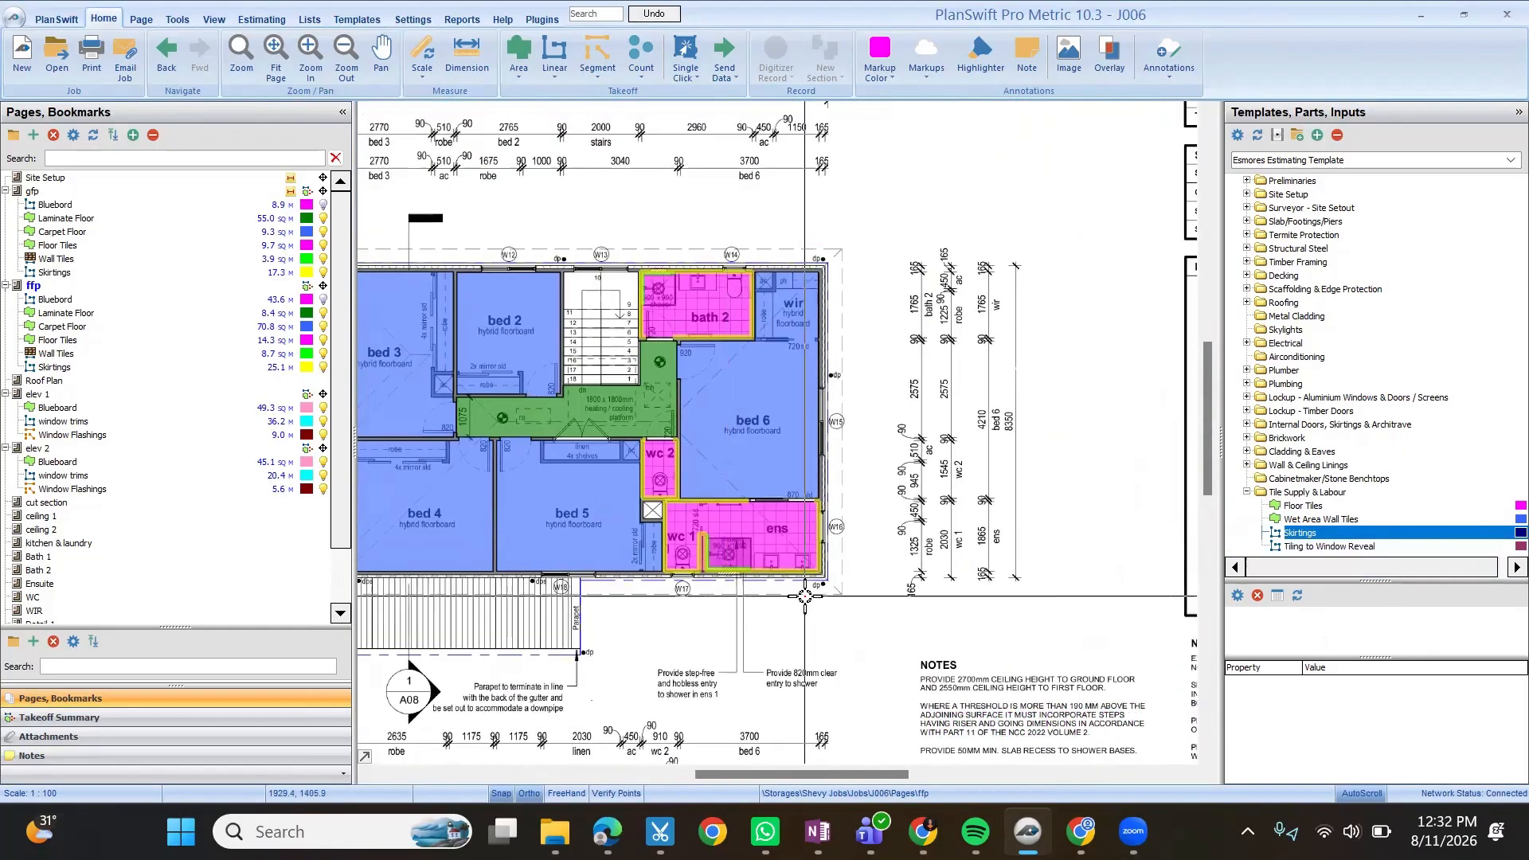
pyautogui.scroll(3, 769, 283)
pyautogui.scroll(-3, 751, 244)
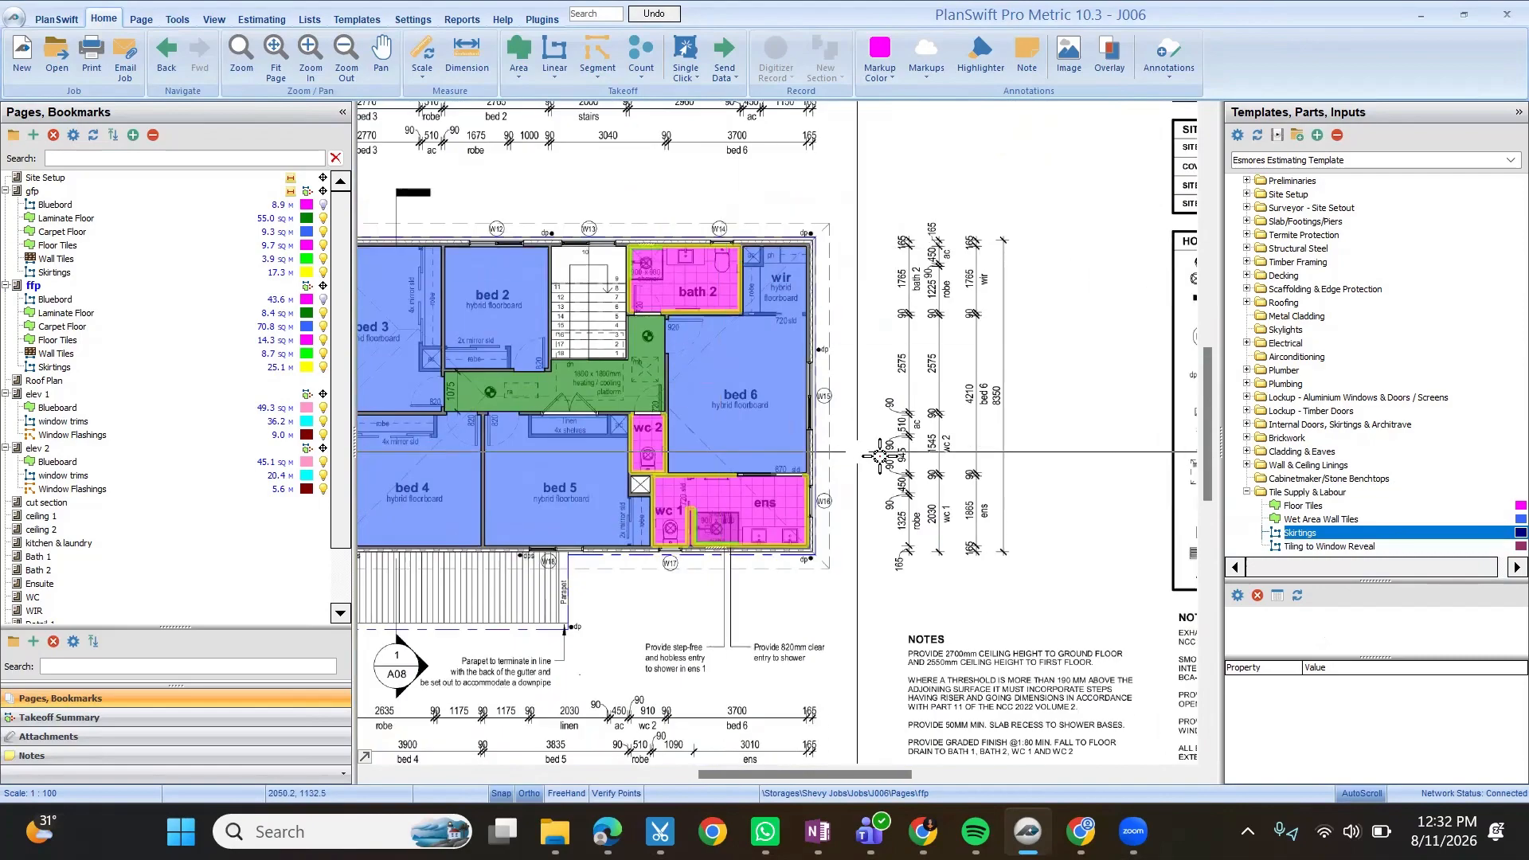
pyautogui.click(319, 286)
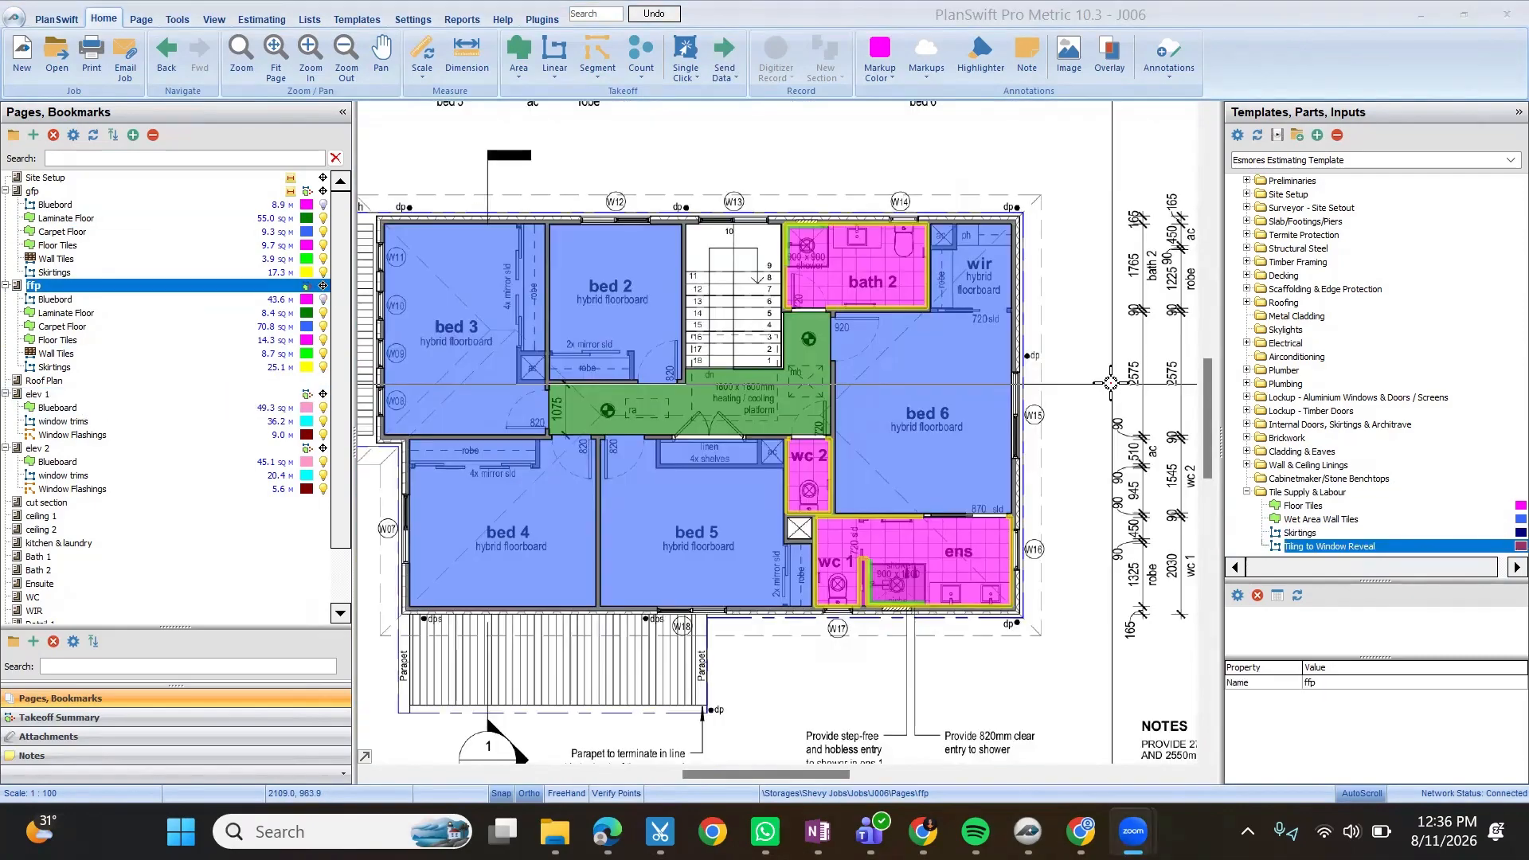